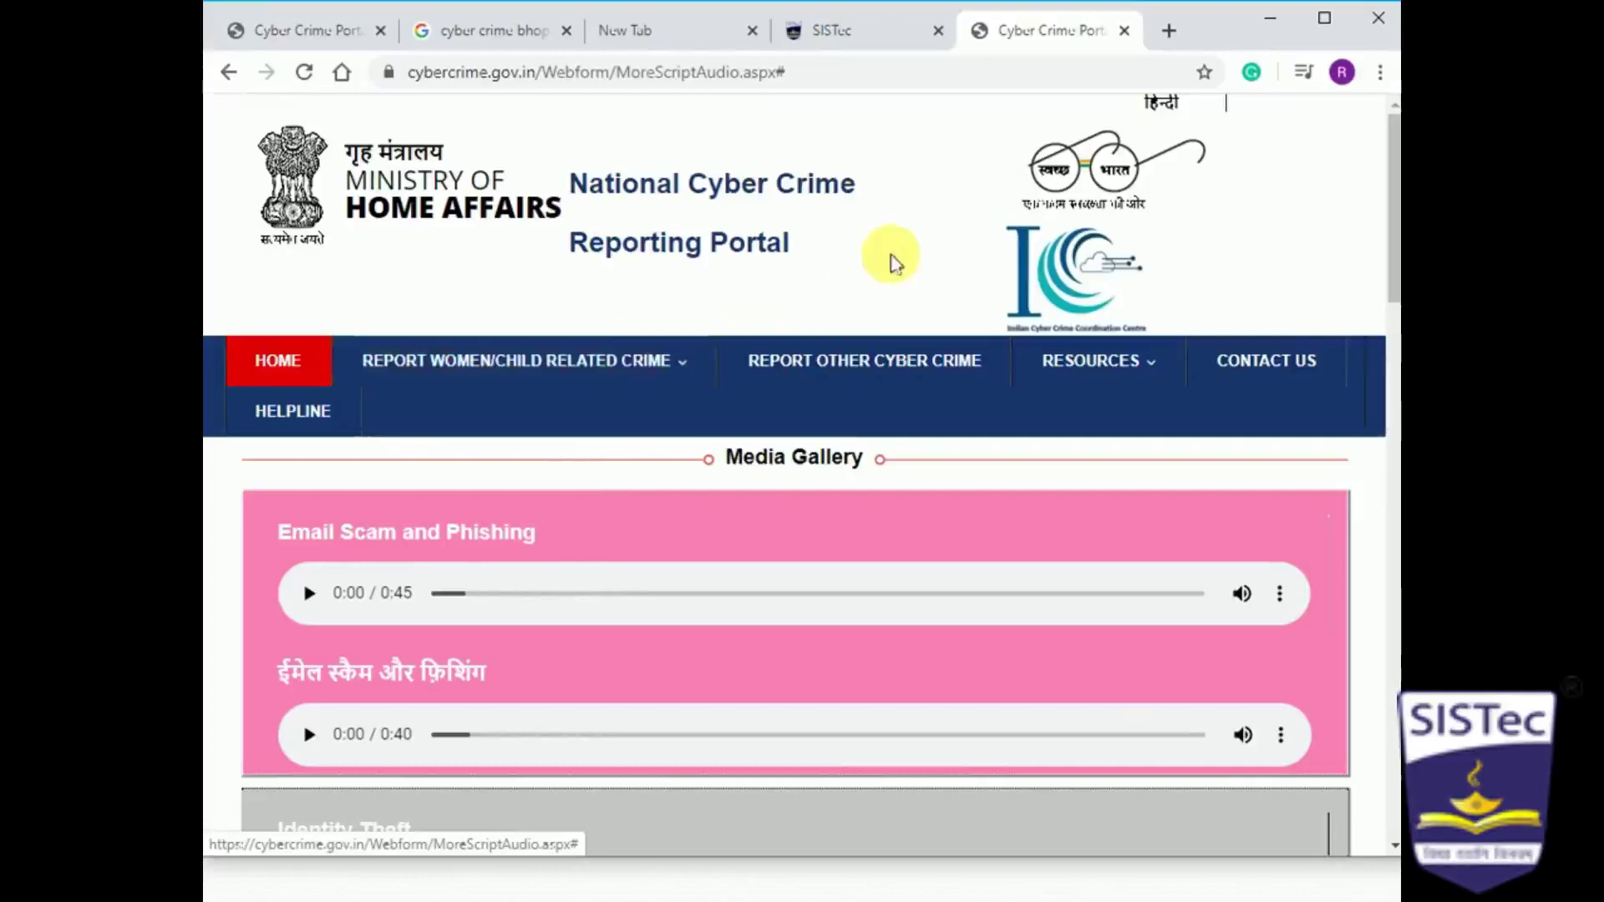
Maximize the browser window and open the anonymous reporting option for women/child related crime.
click(1325, 18)
click(1317, 31)
click(573, 271)
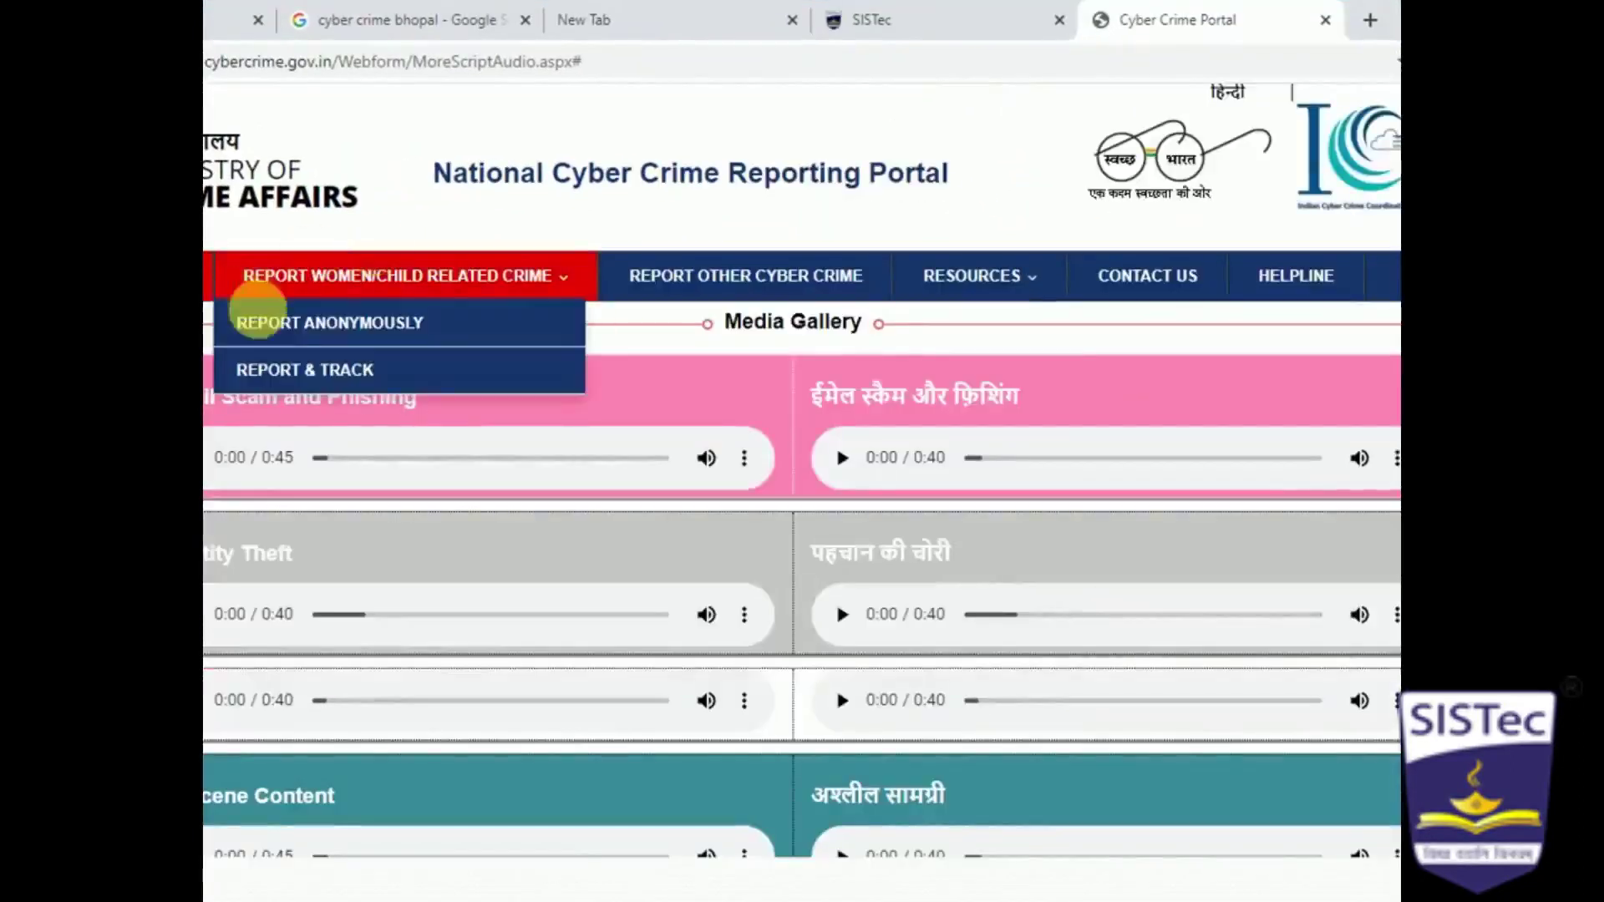
click(322, 331)
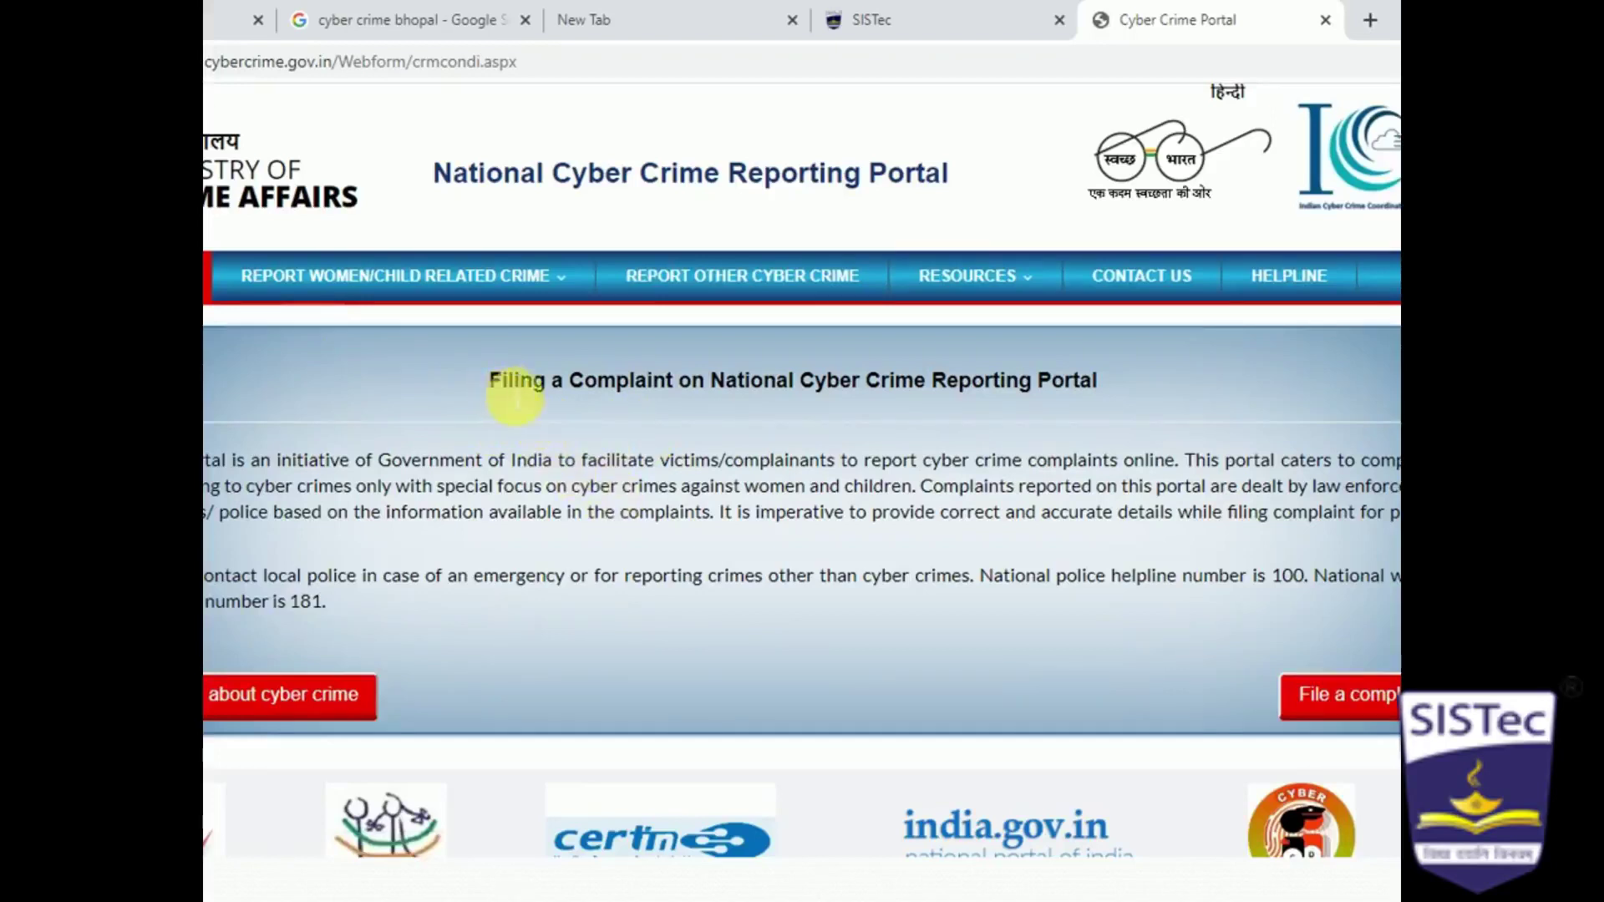
Start filing a complaint and accept the terms and conditions to reach the anonymous report form.
scroll(515, 397, down, 2)
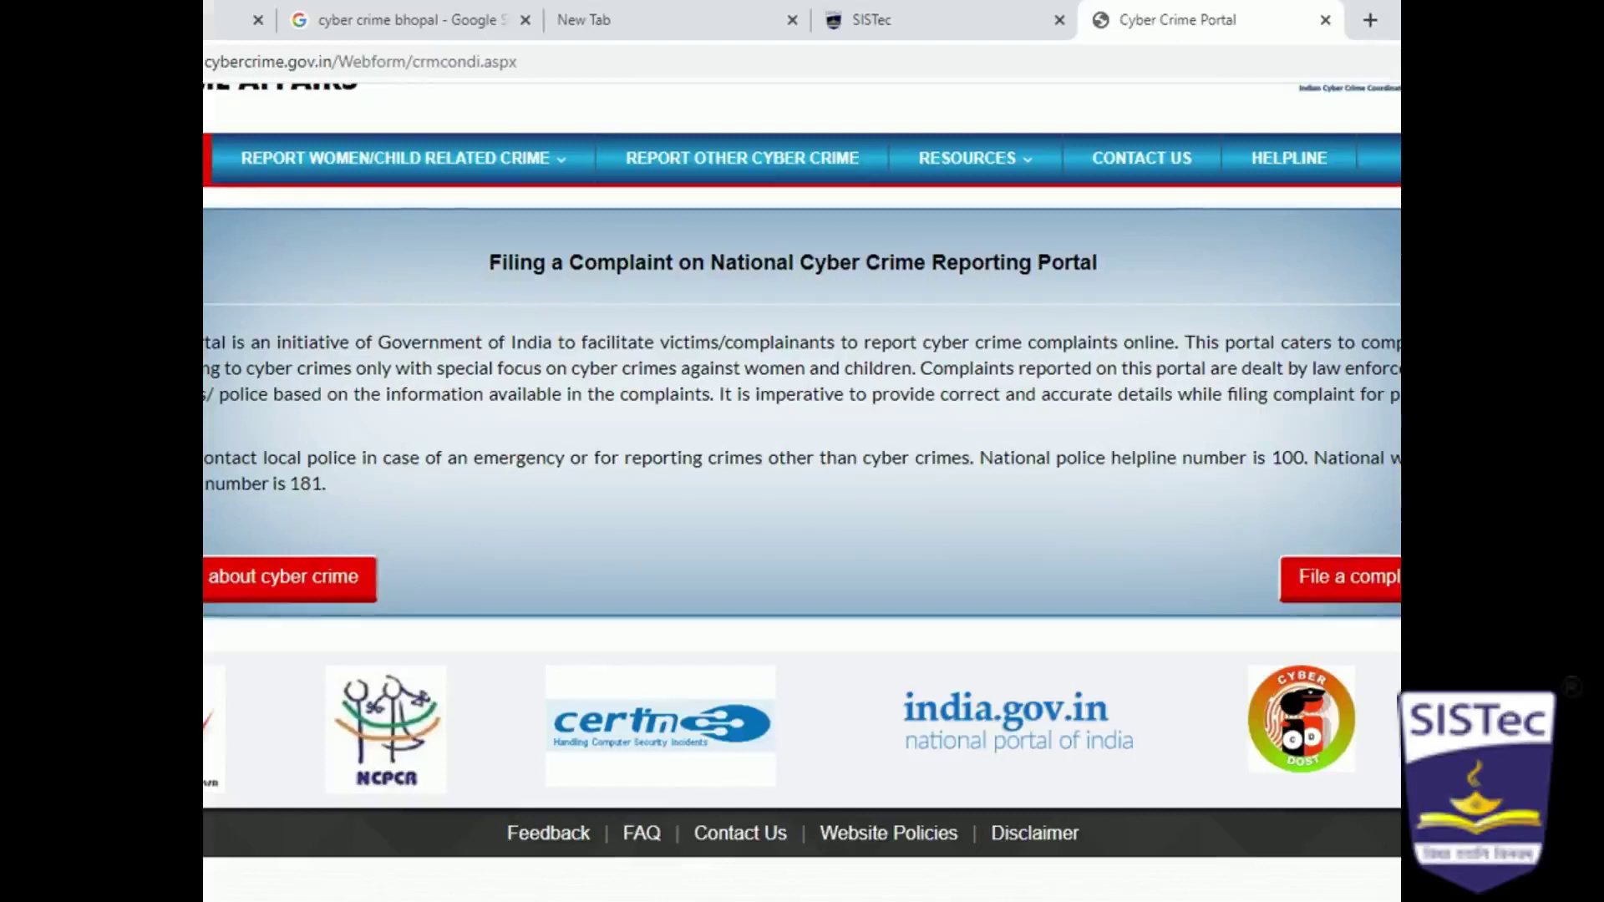
click(1324, 589)
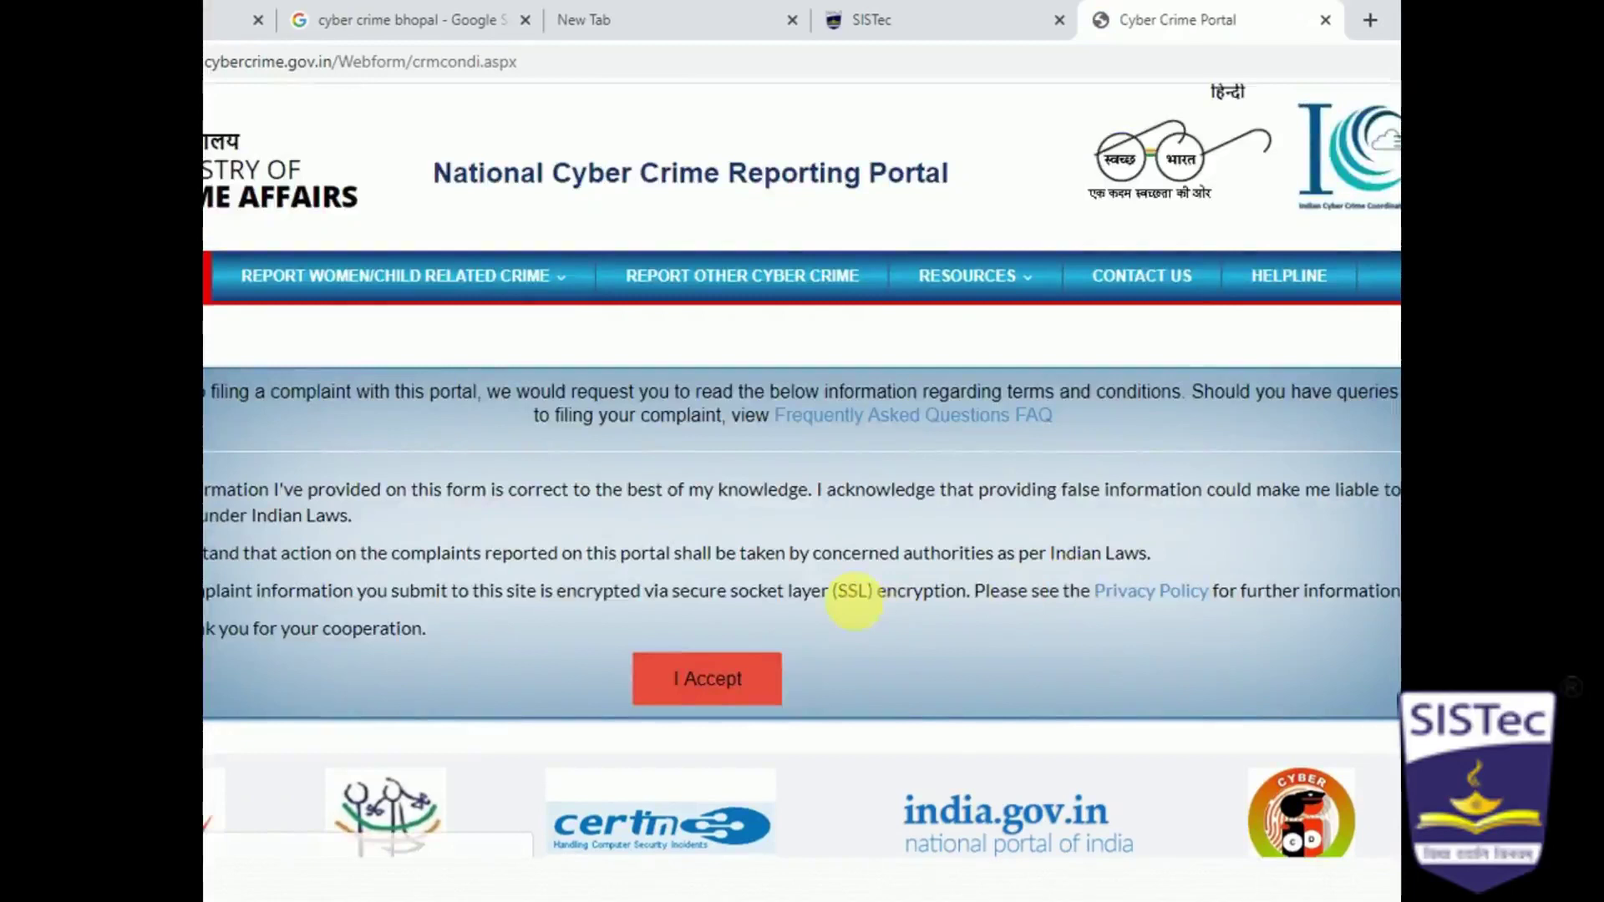
scroll(854, 599, down, 2)
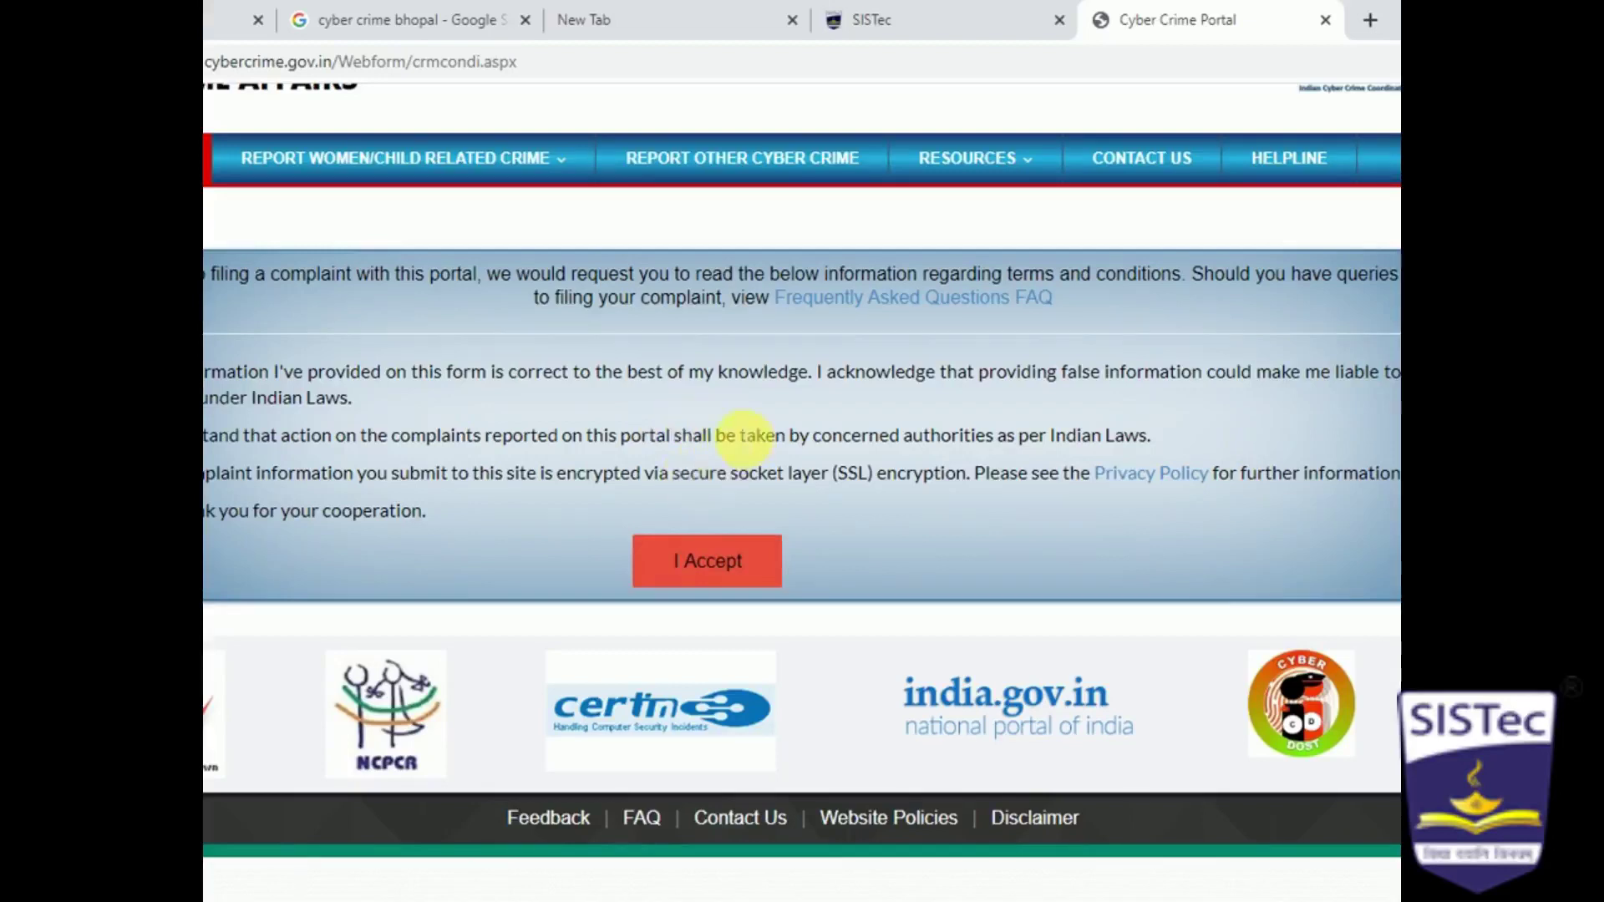
scroll(746, 435, down, 1)
click(705, 523)
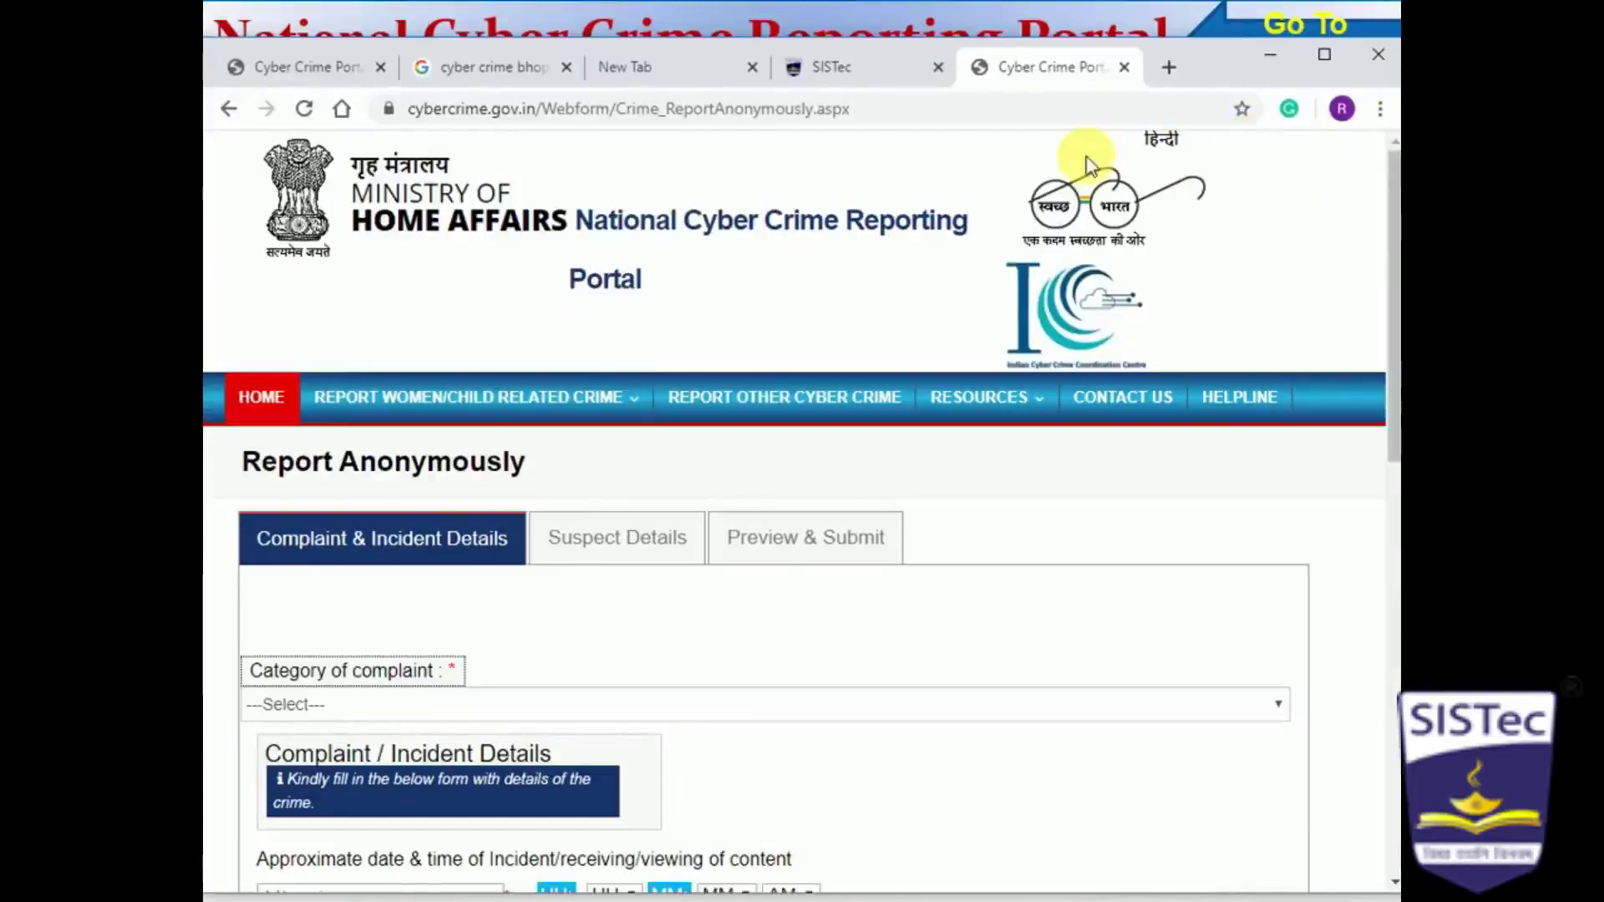
Set the category of complaint to Child Pornography (CP)-Child Sexual Abuse Material (CSAM).
scroll(776, 293, down, 2)
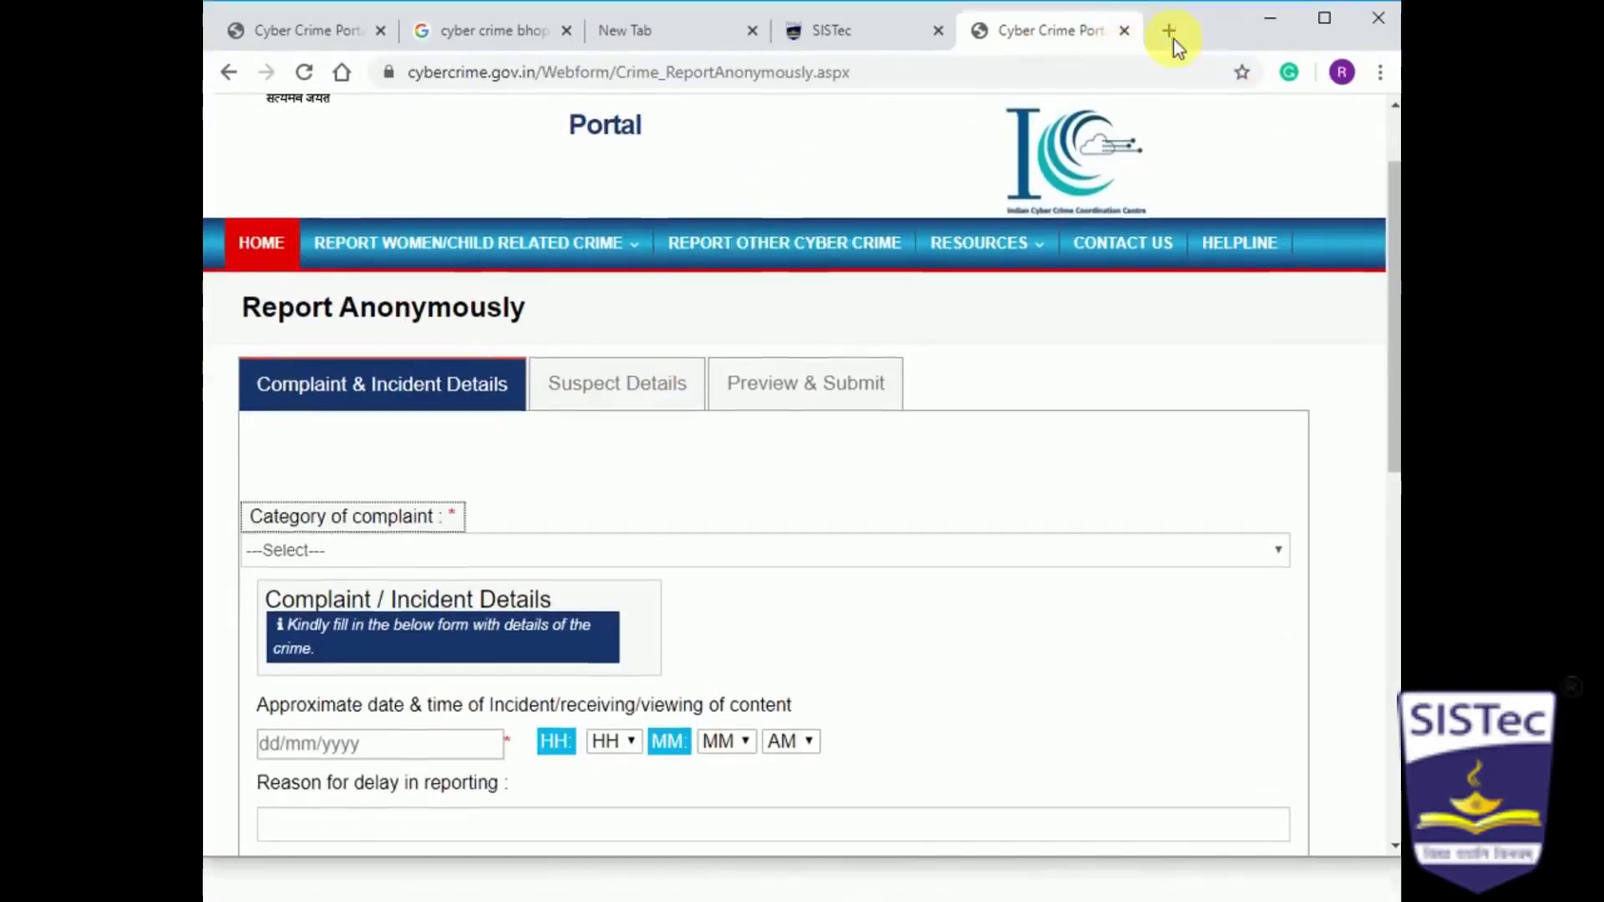
scroll(520, 486, down, 1)
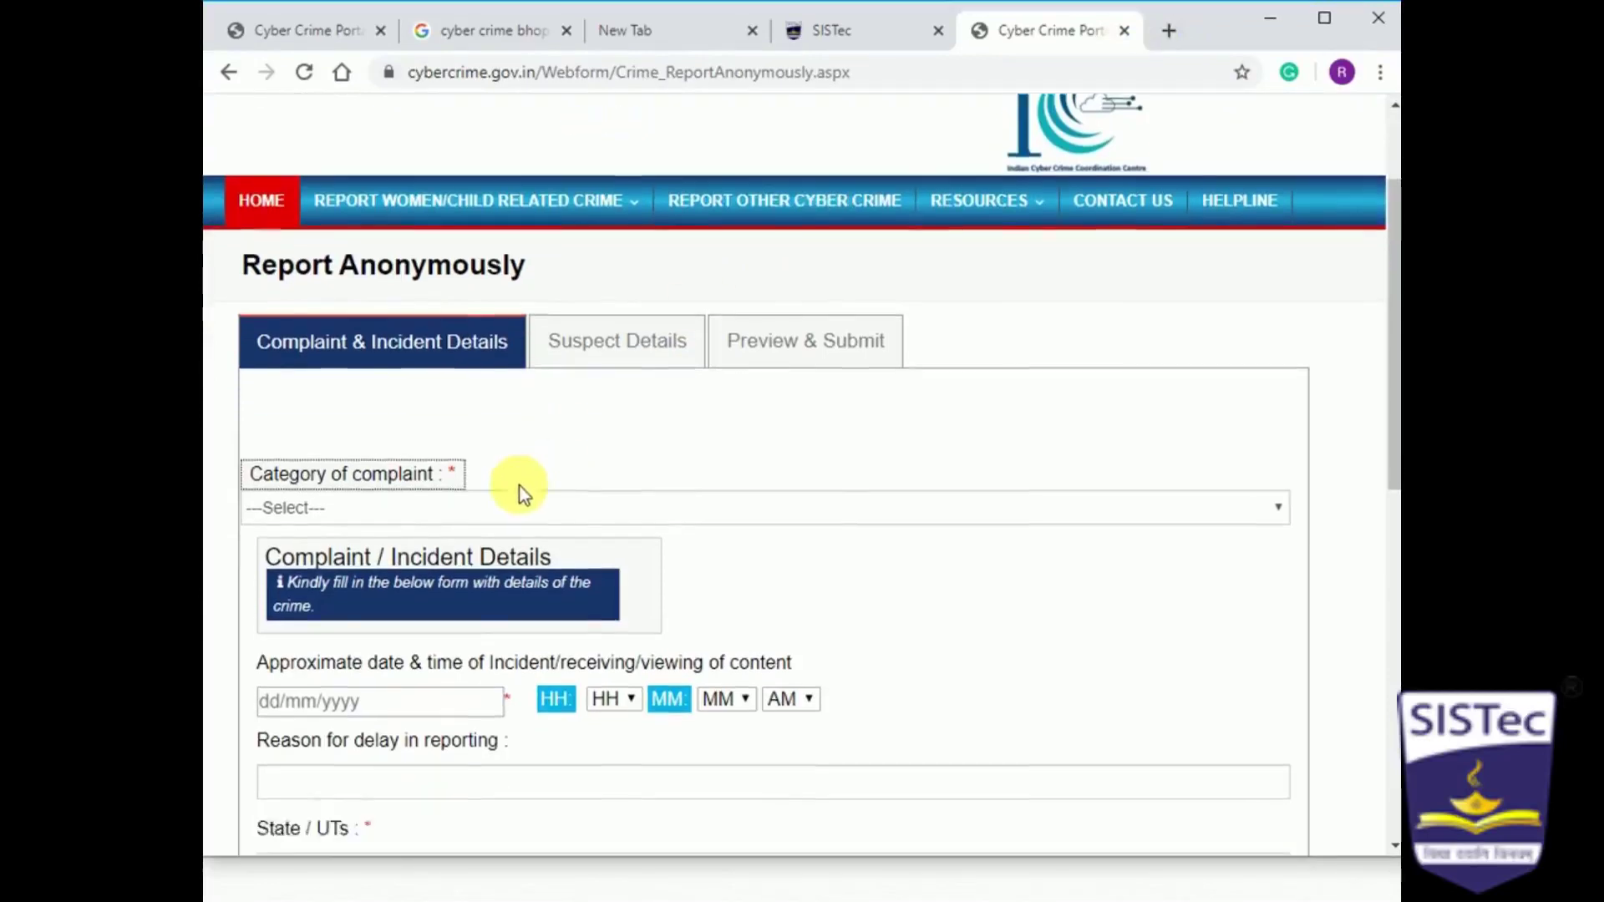
scroll(519, 486, down, 2)
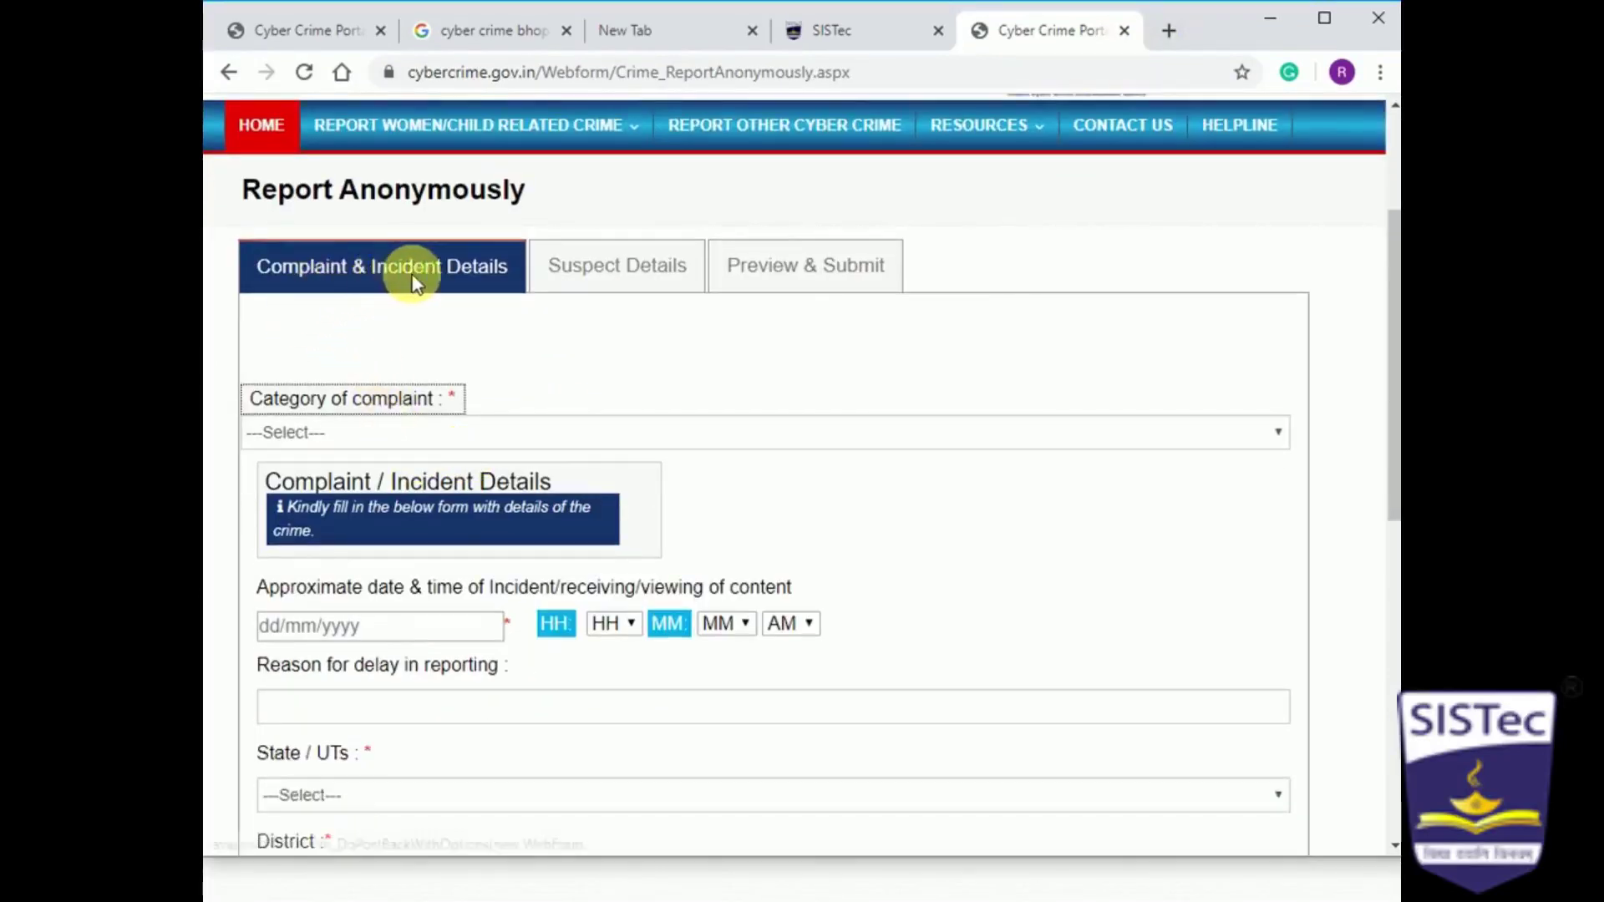
scroll(514, 344, down, 2)
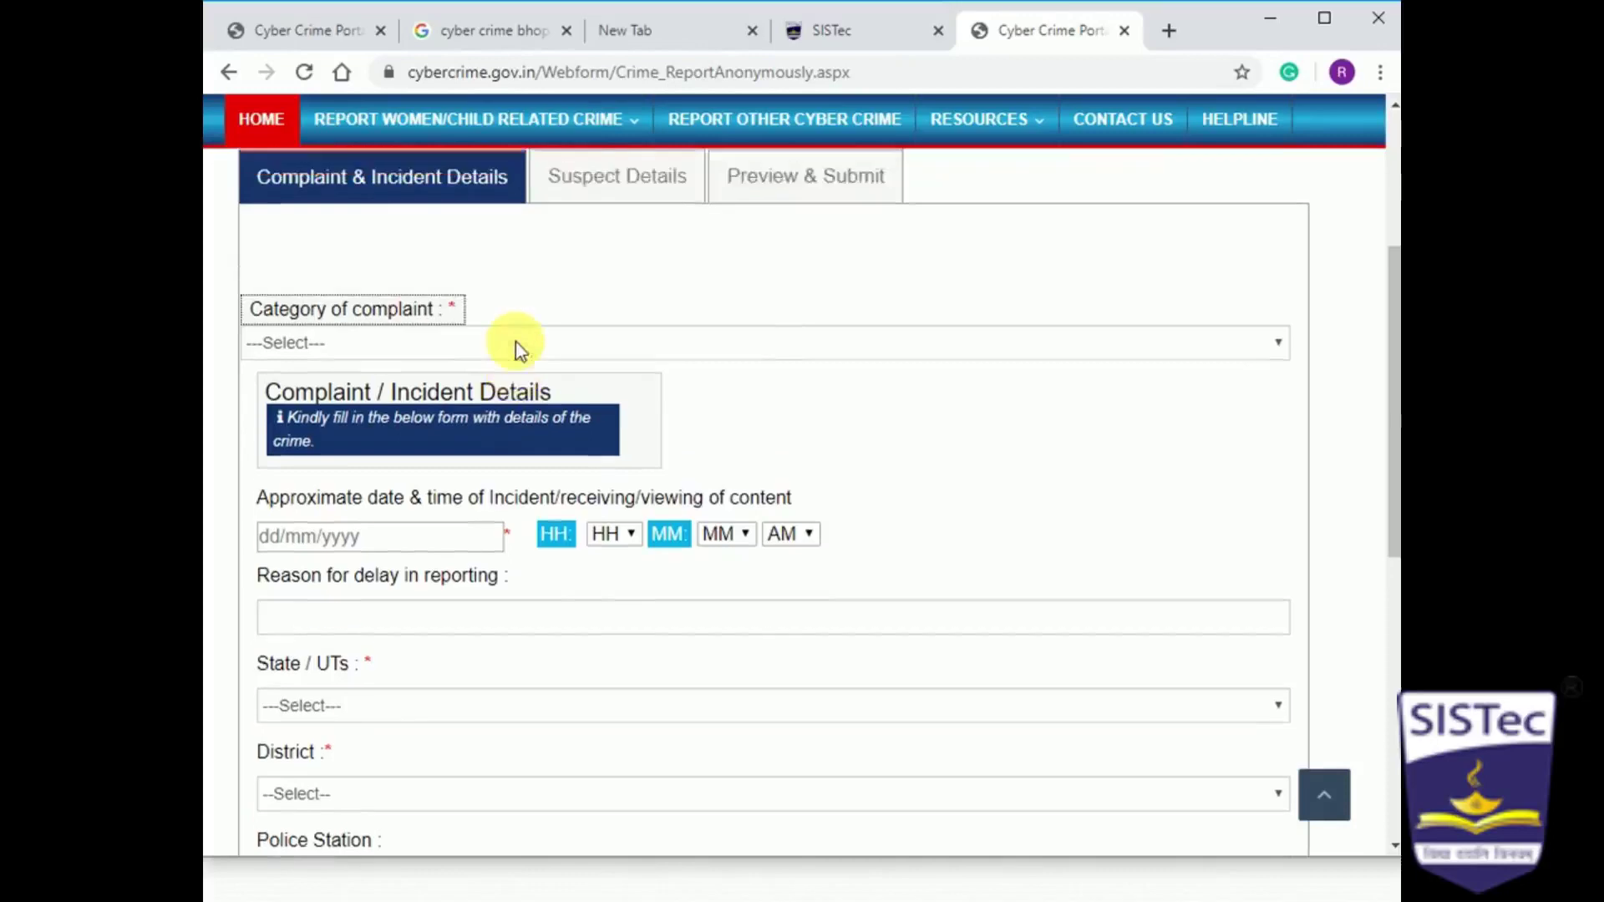
scroll(515, 342, up, 2)
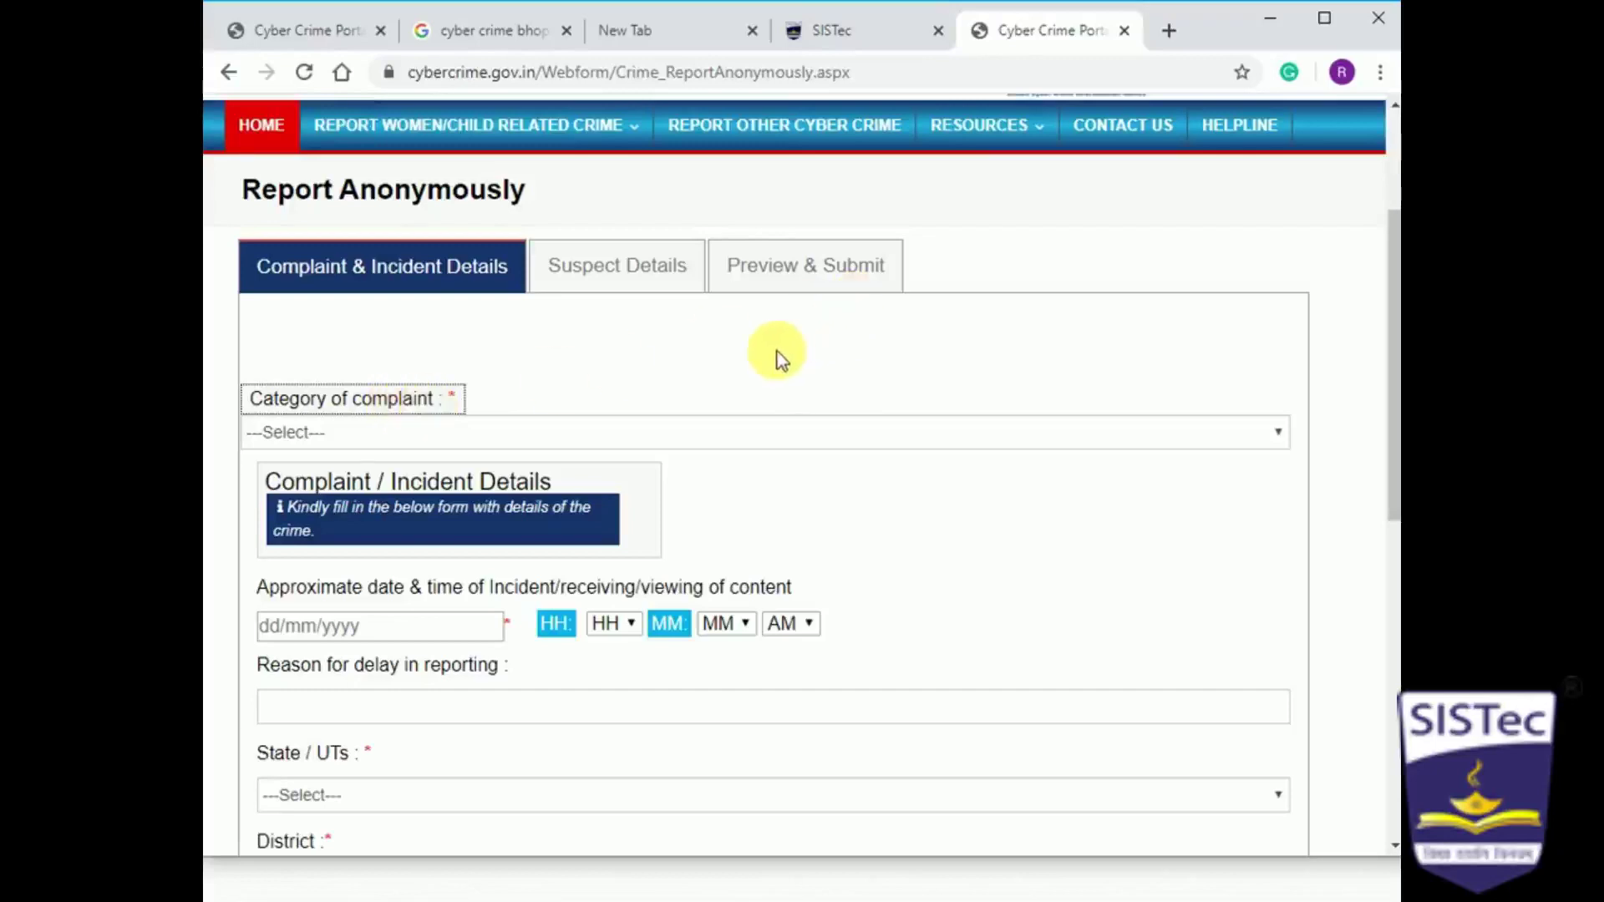
click(693, 431)
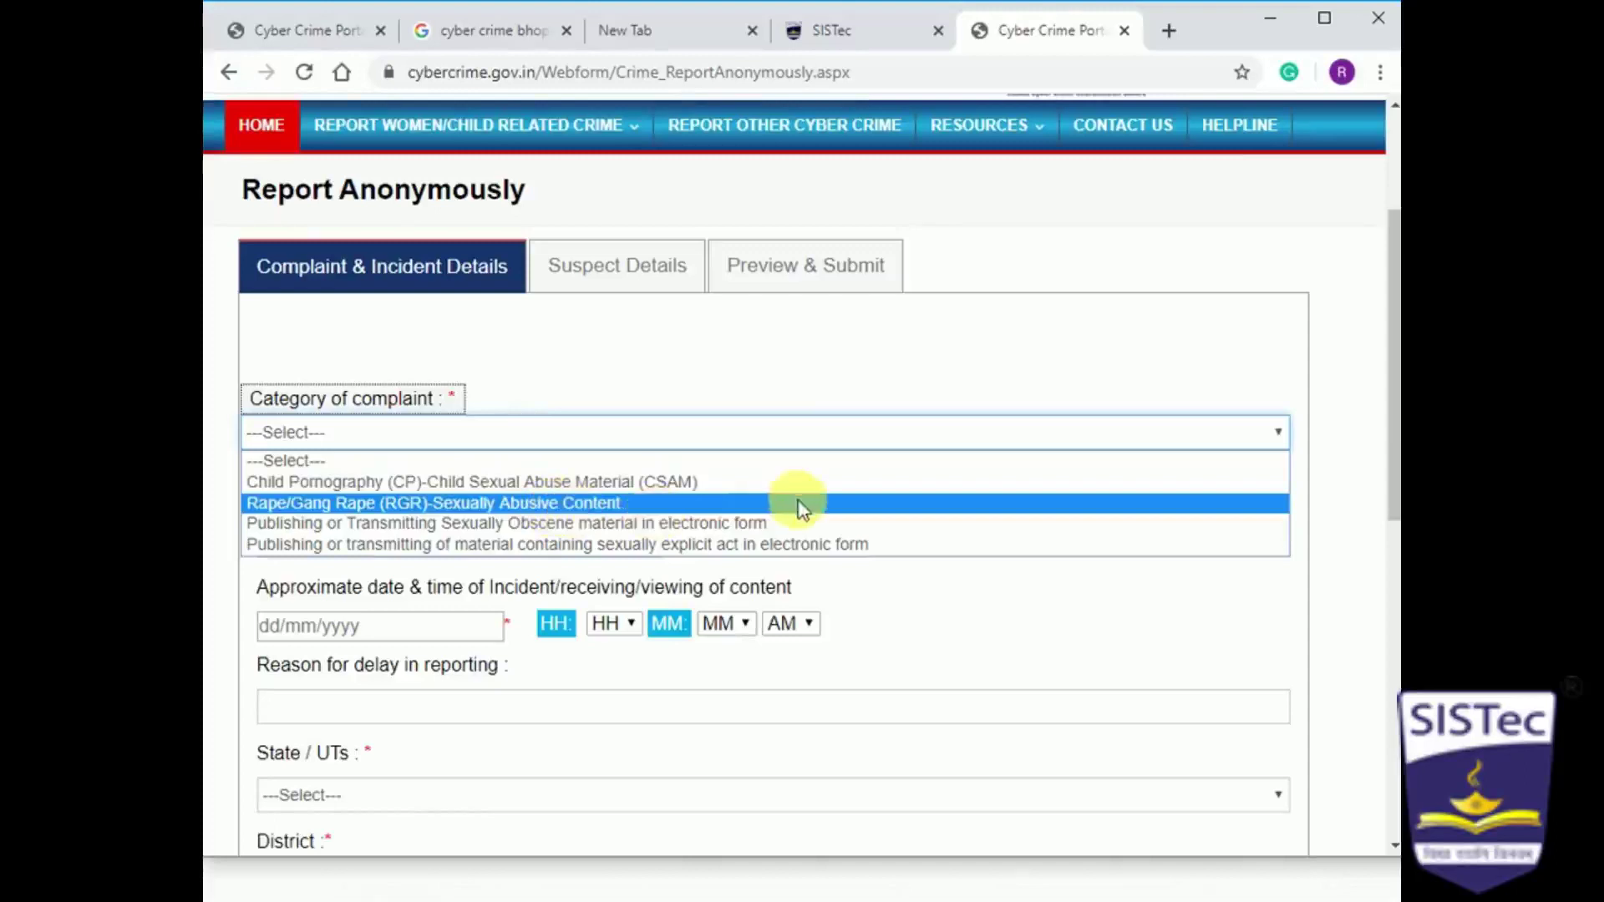
click(847, 488)
Set the incident's state to MADHYA PRADESH and its district to BHOPAL, leaving the date and reason for delay blank.
scroll(785, 522, down, 2)
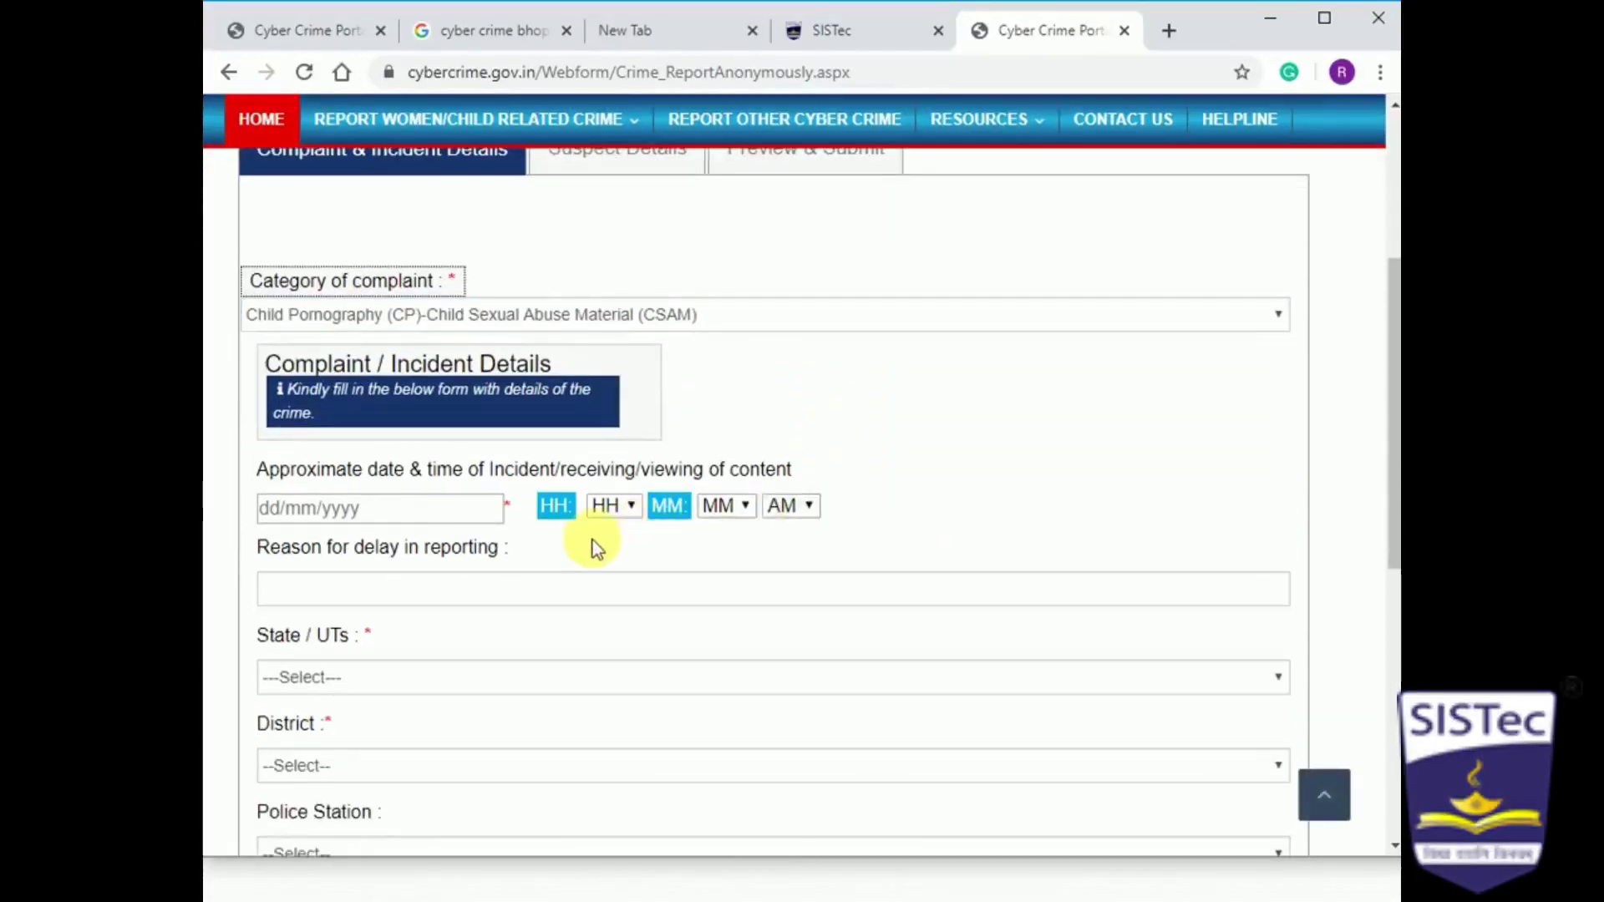
scroll(468, 484, down, 2)
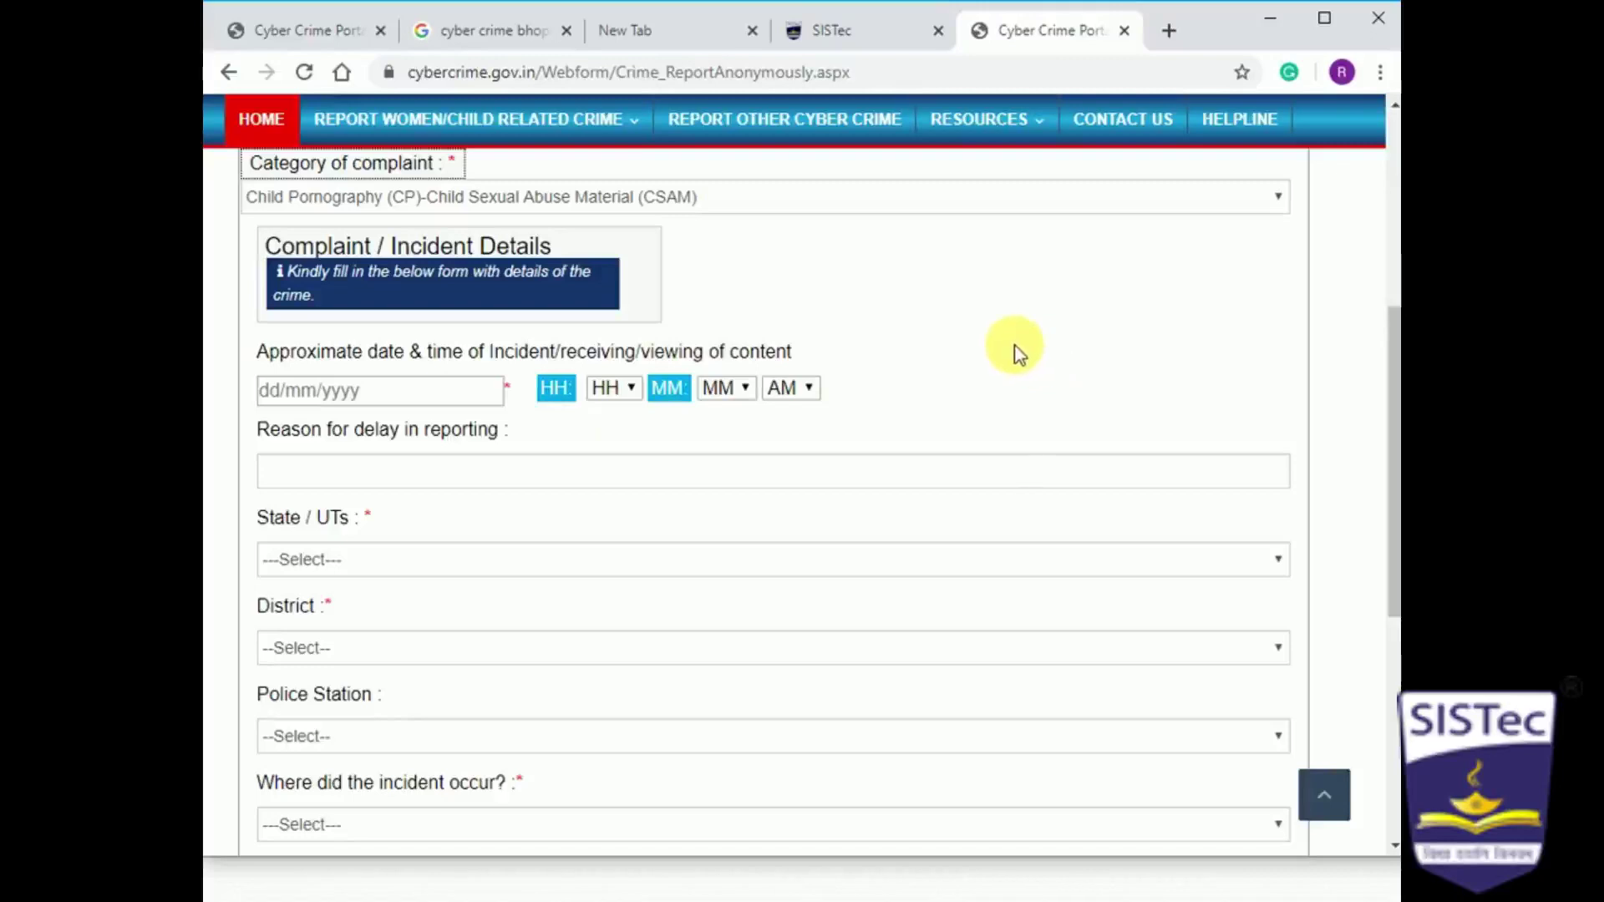
click(376, 483)
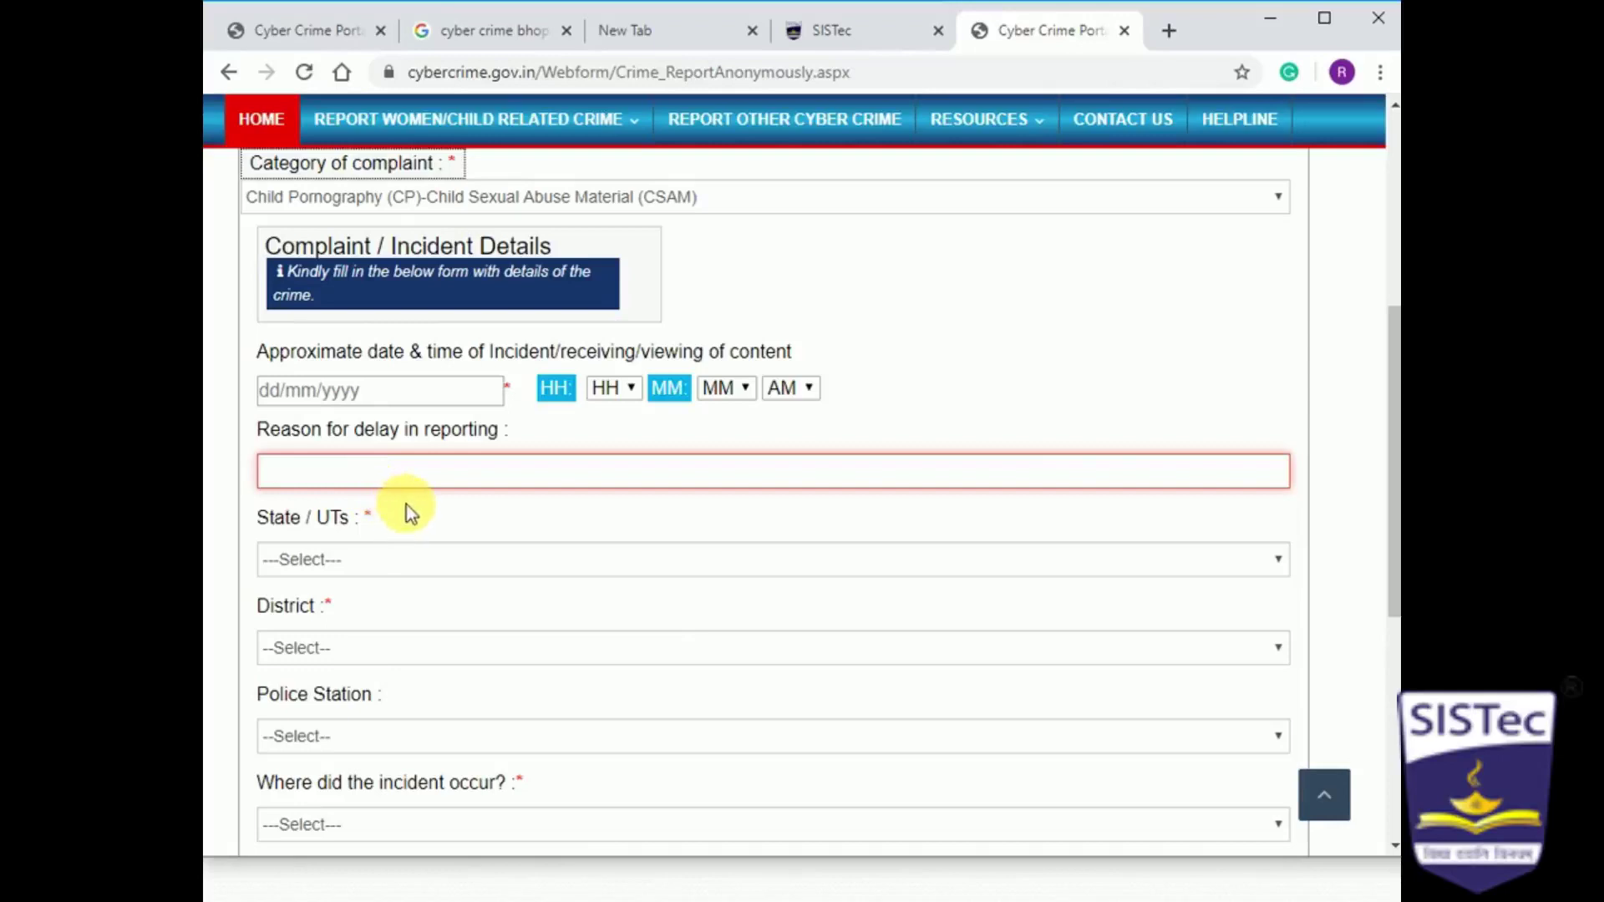
scroll(438, 501, down, 1)
click(444, 455)
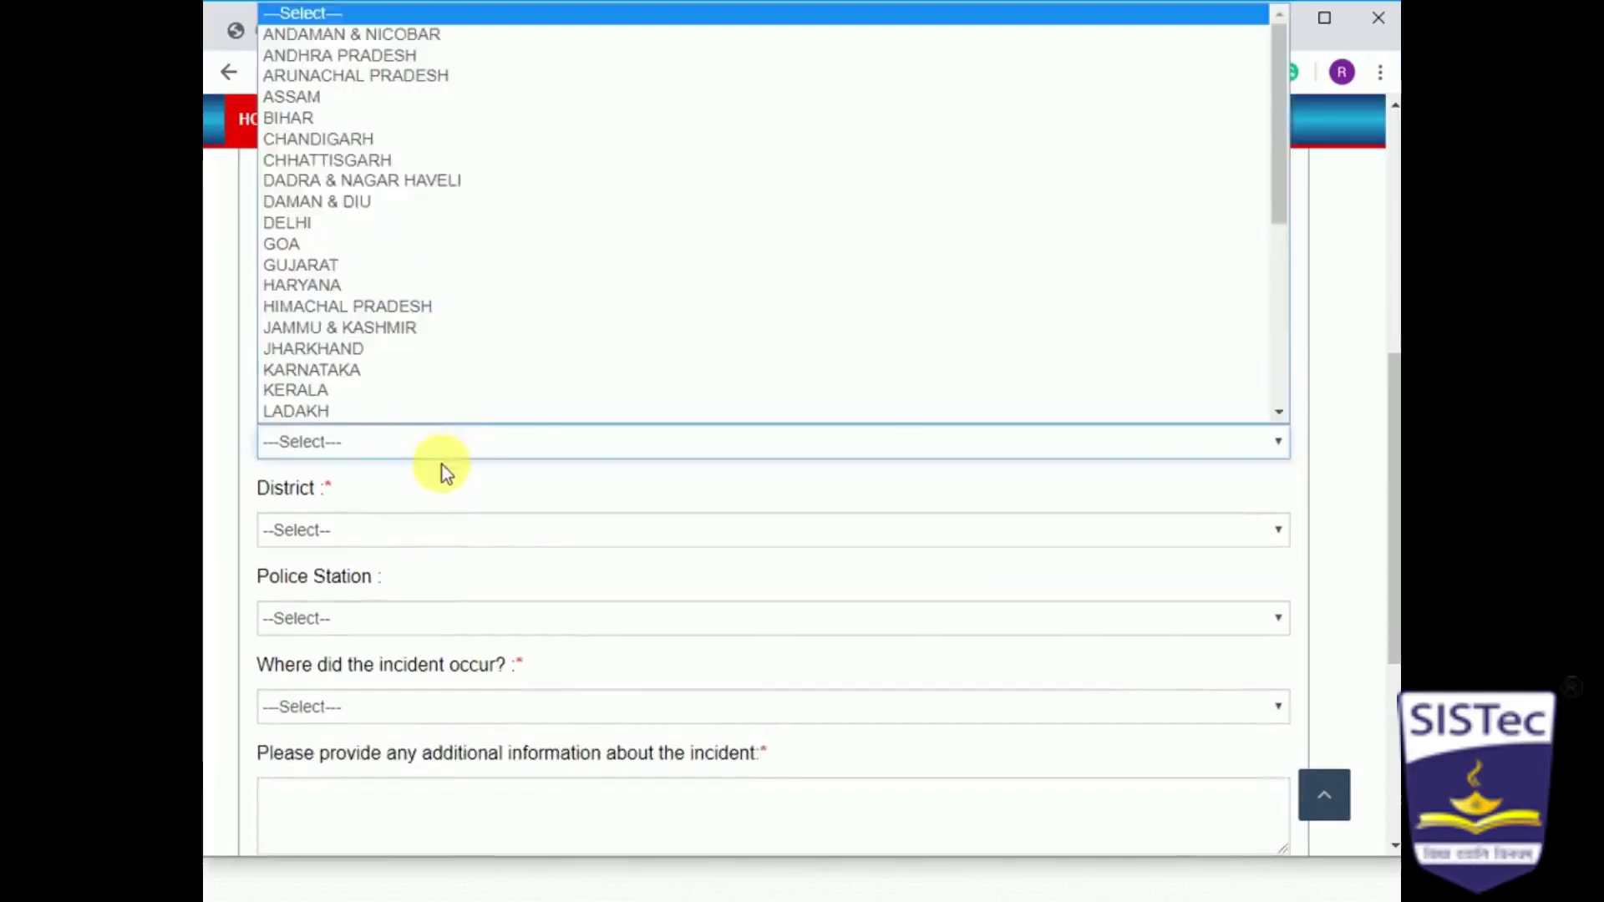
key(m)
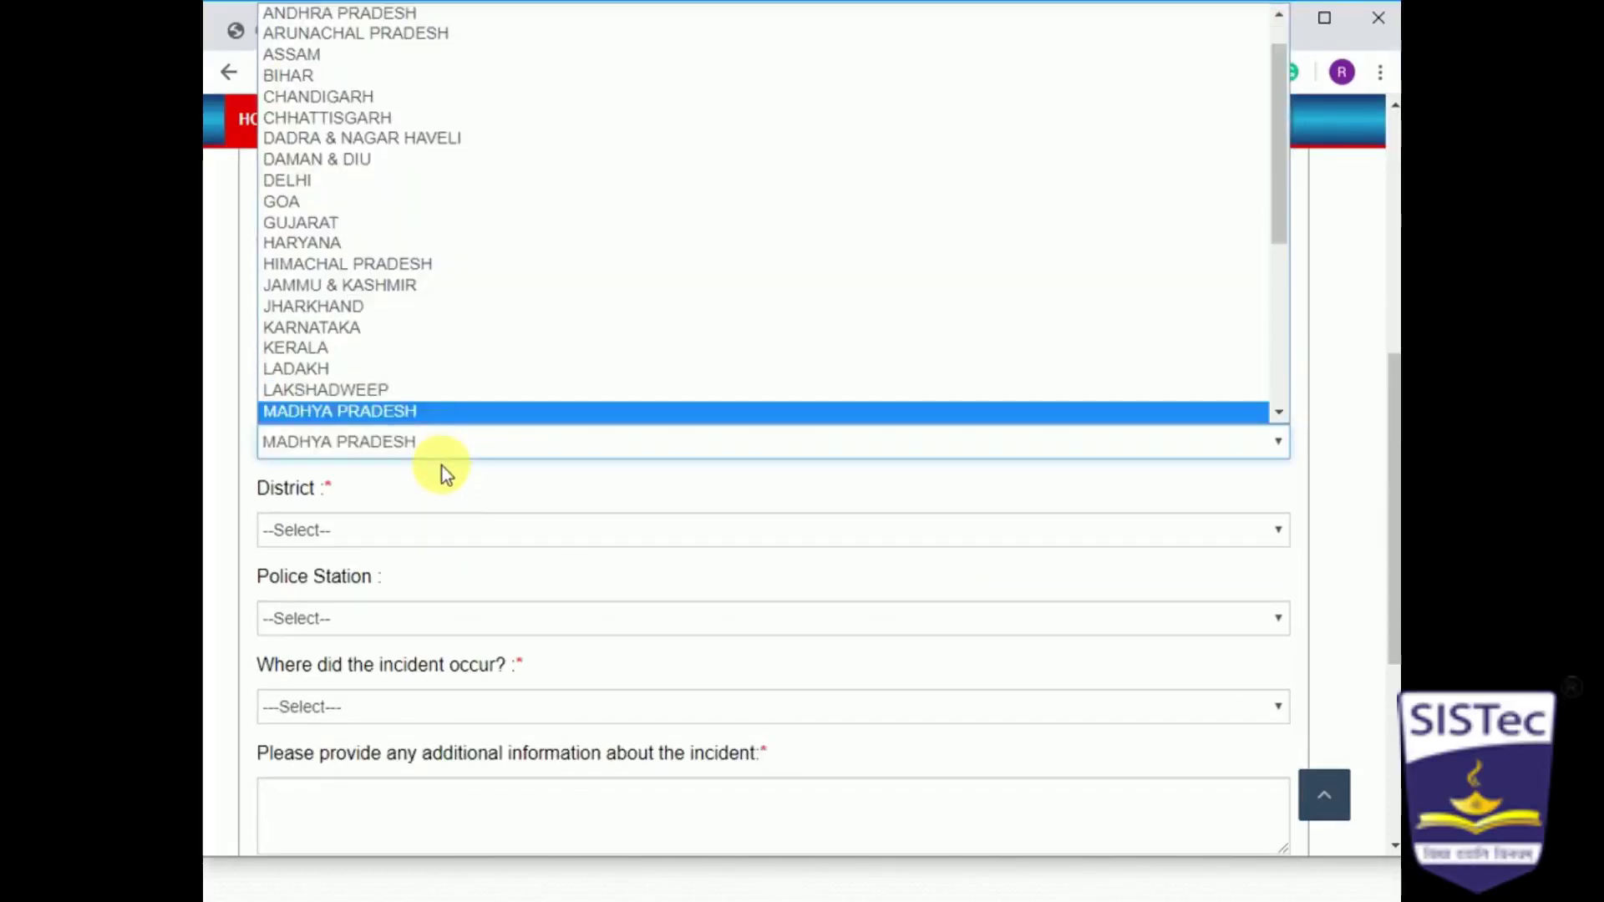
key(Return)
click(435, 534)
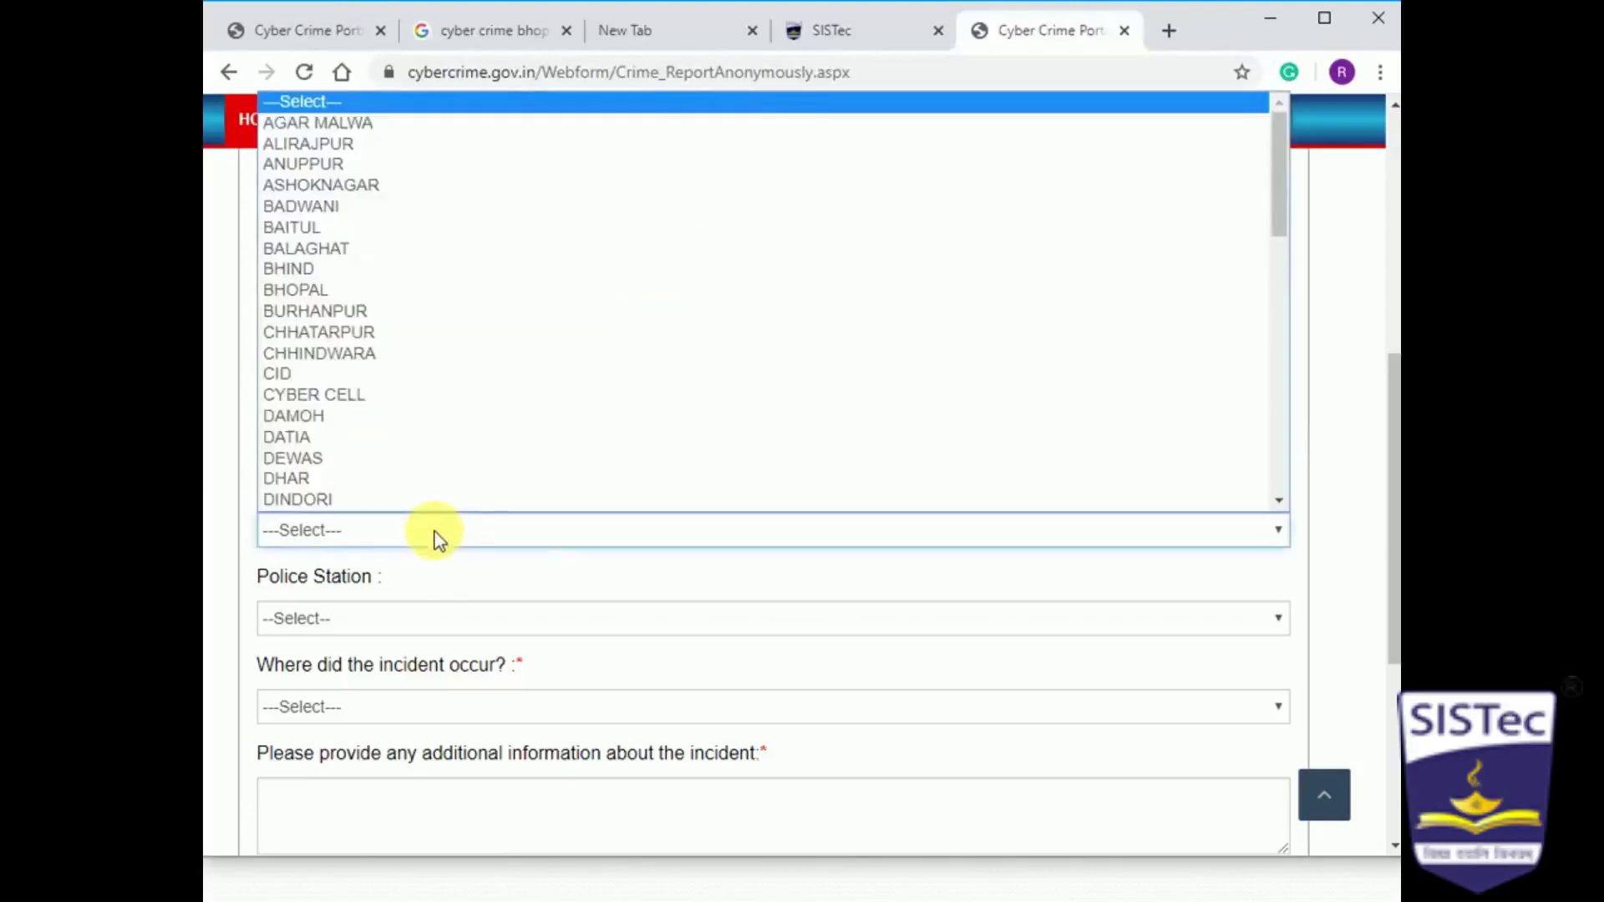
key(b)
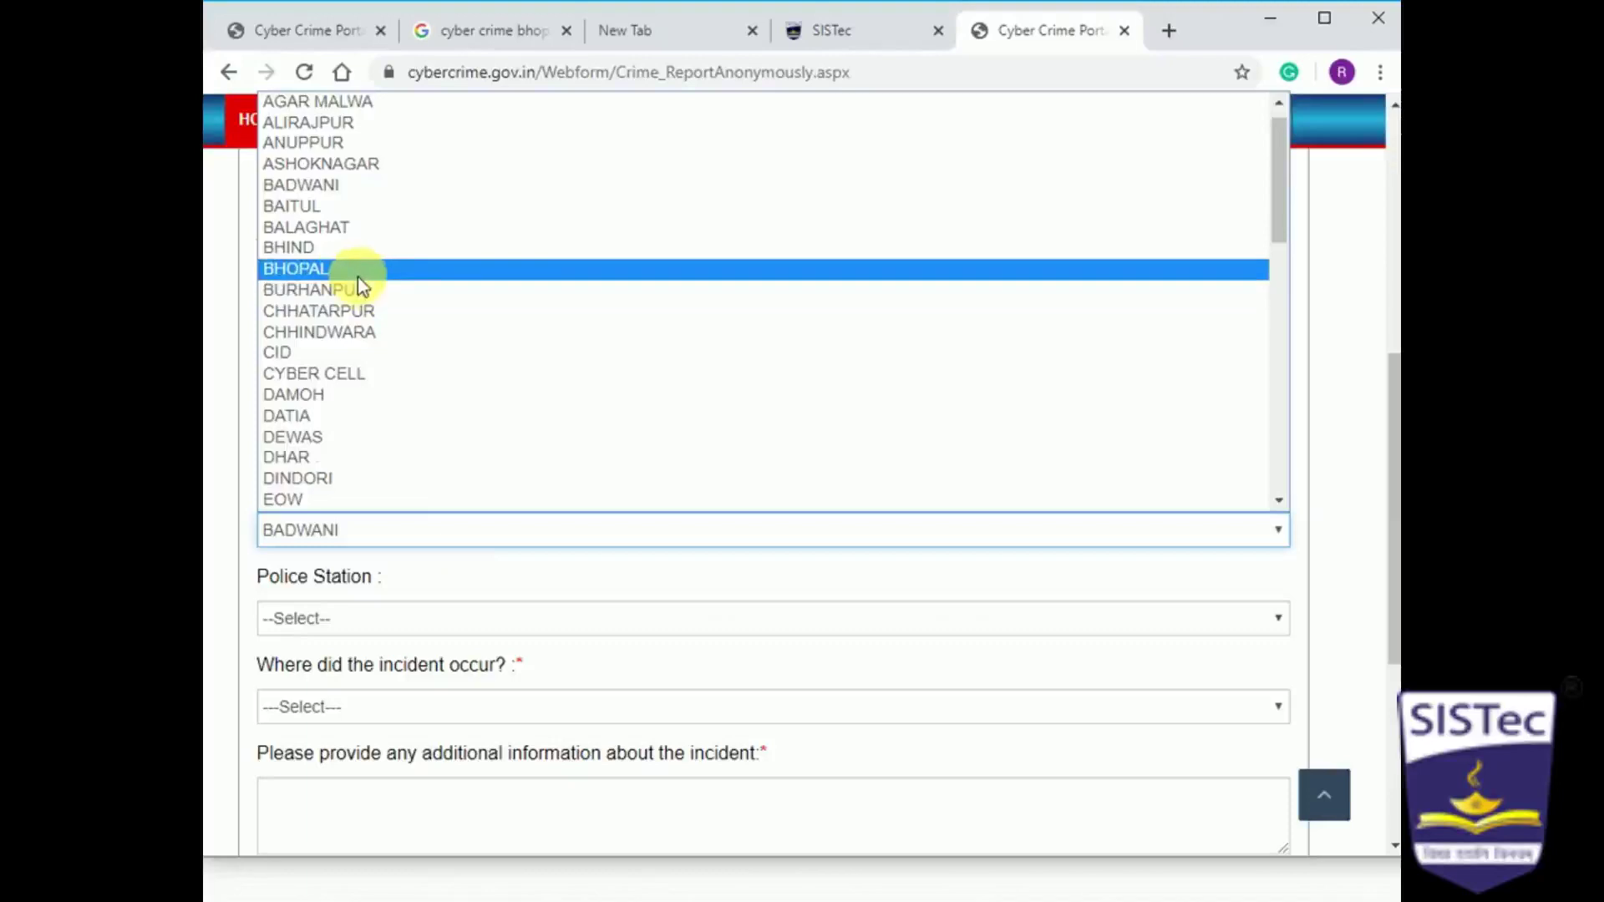
click(361, 272)
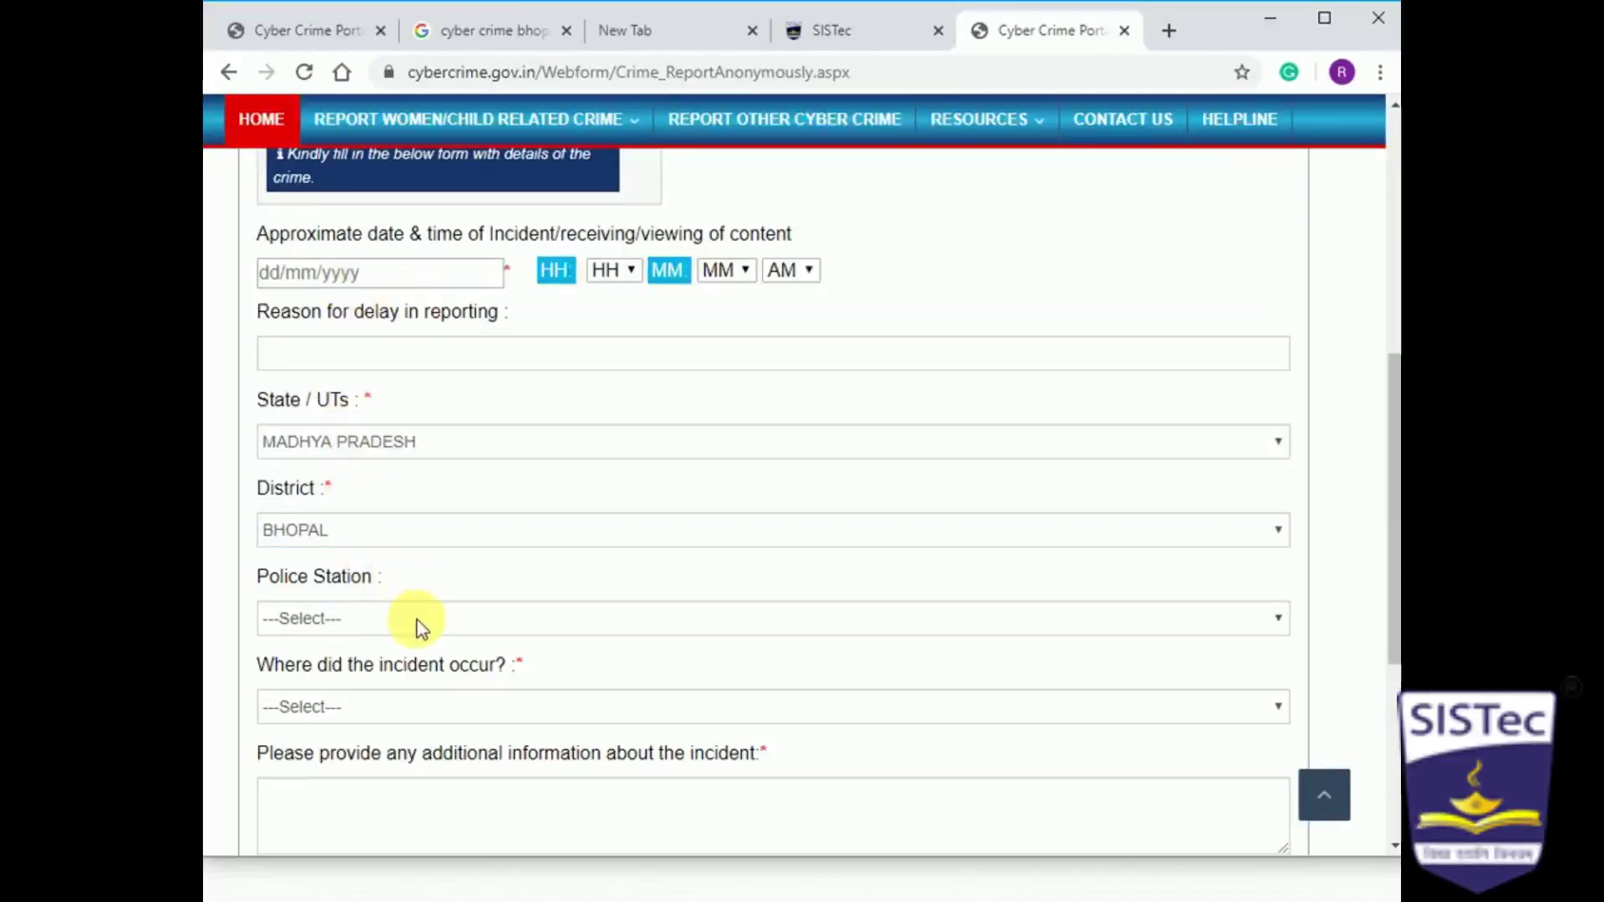
Choose T T NAGAR as the police station for the complaint.
scroll(418, 618, down, 1)
click(433, 504)
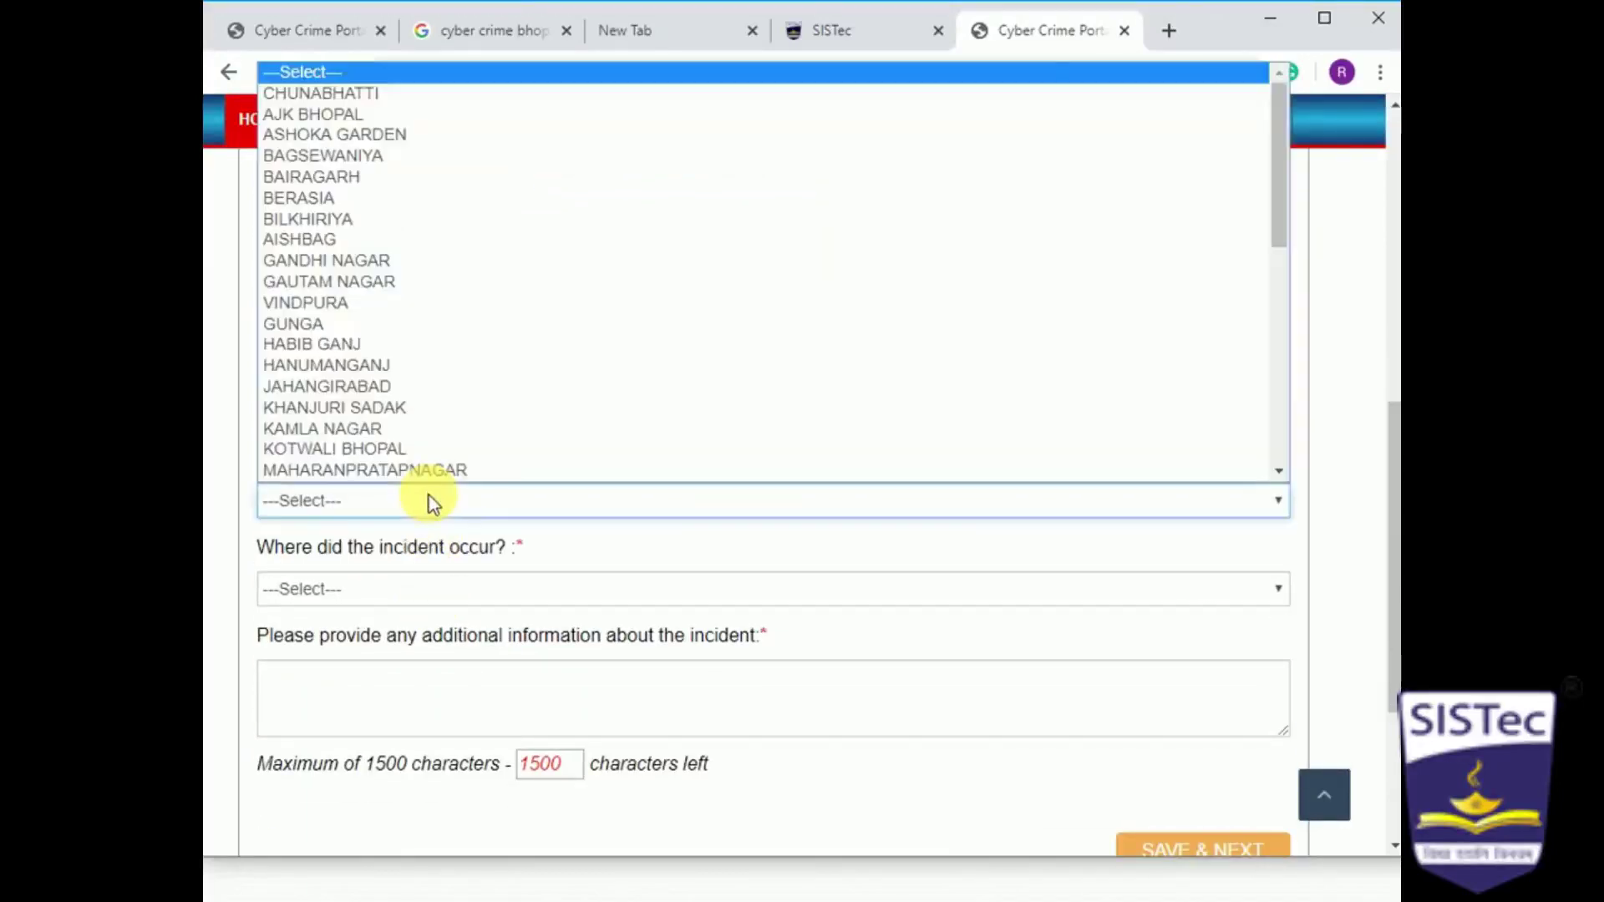
key(t)
key(t)
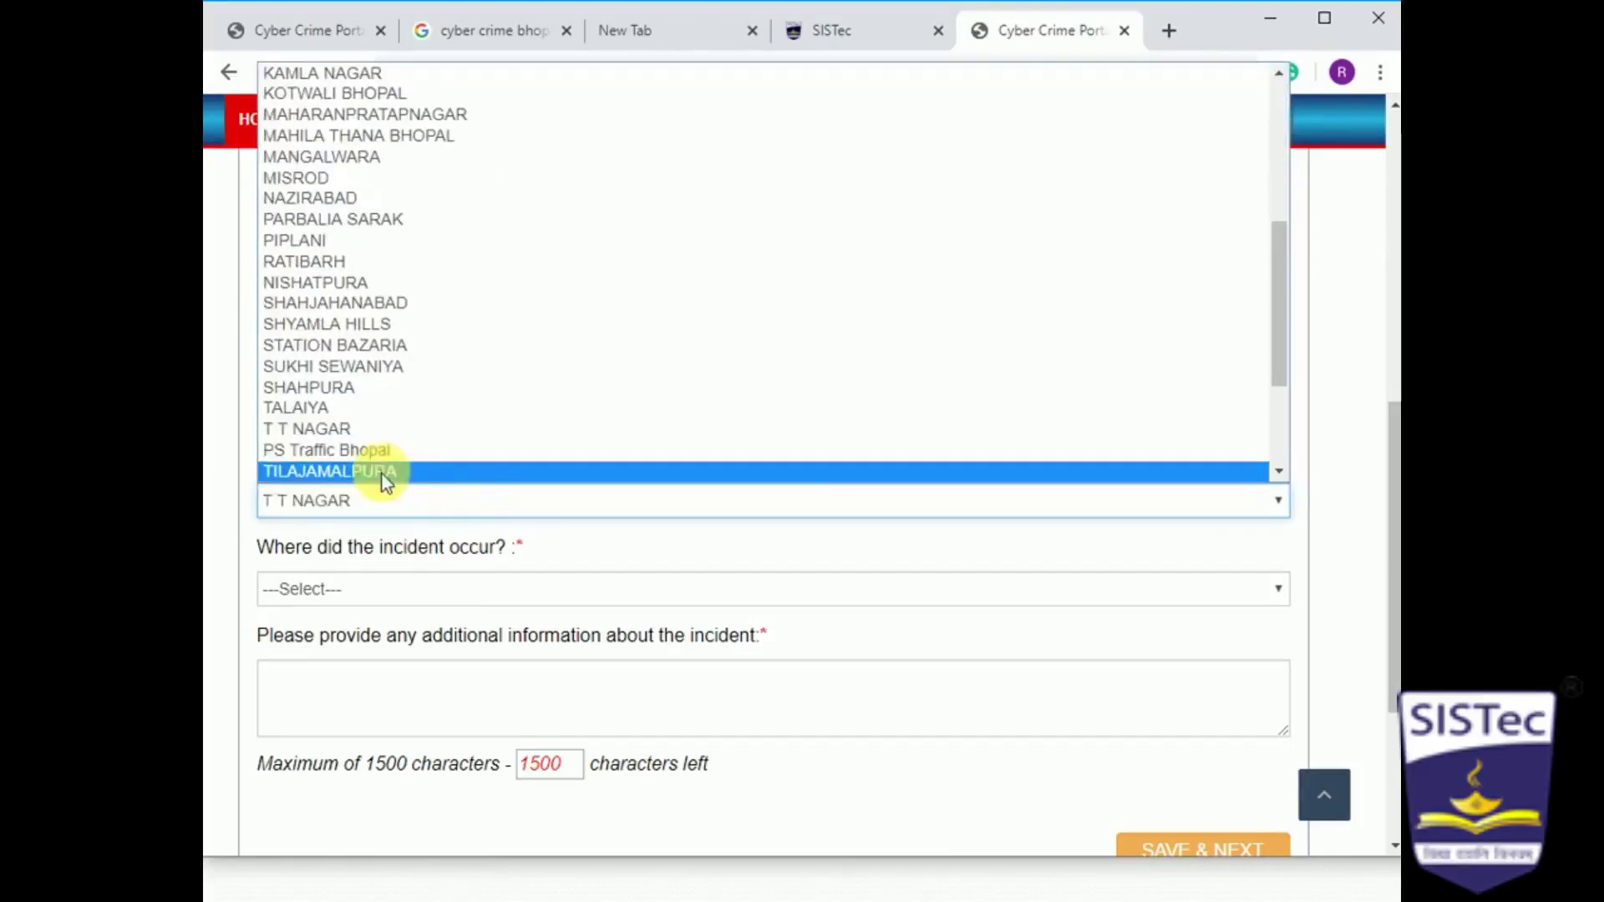
click(379, 430)
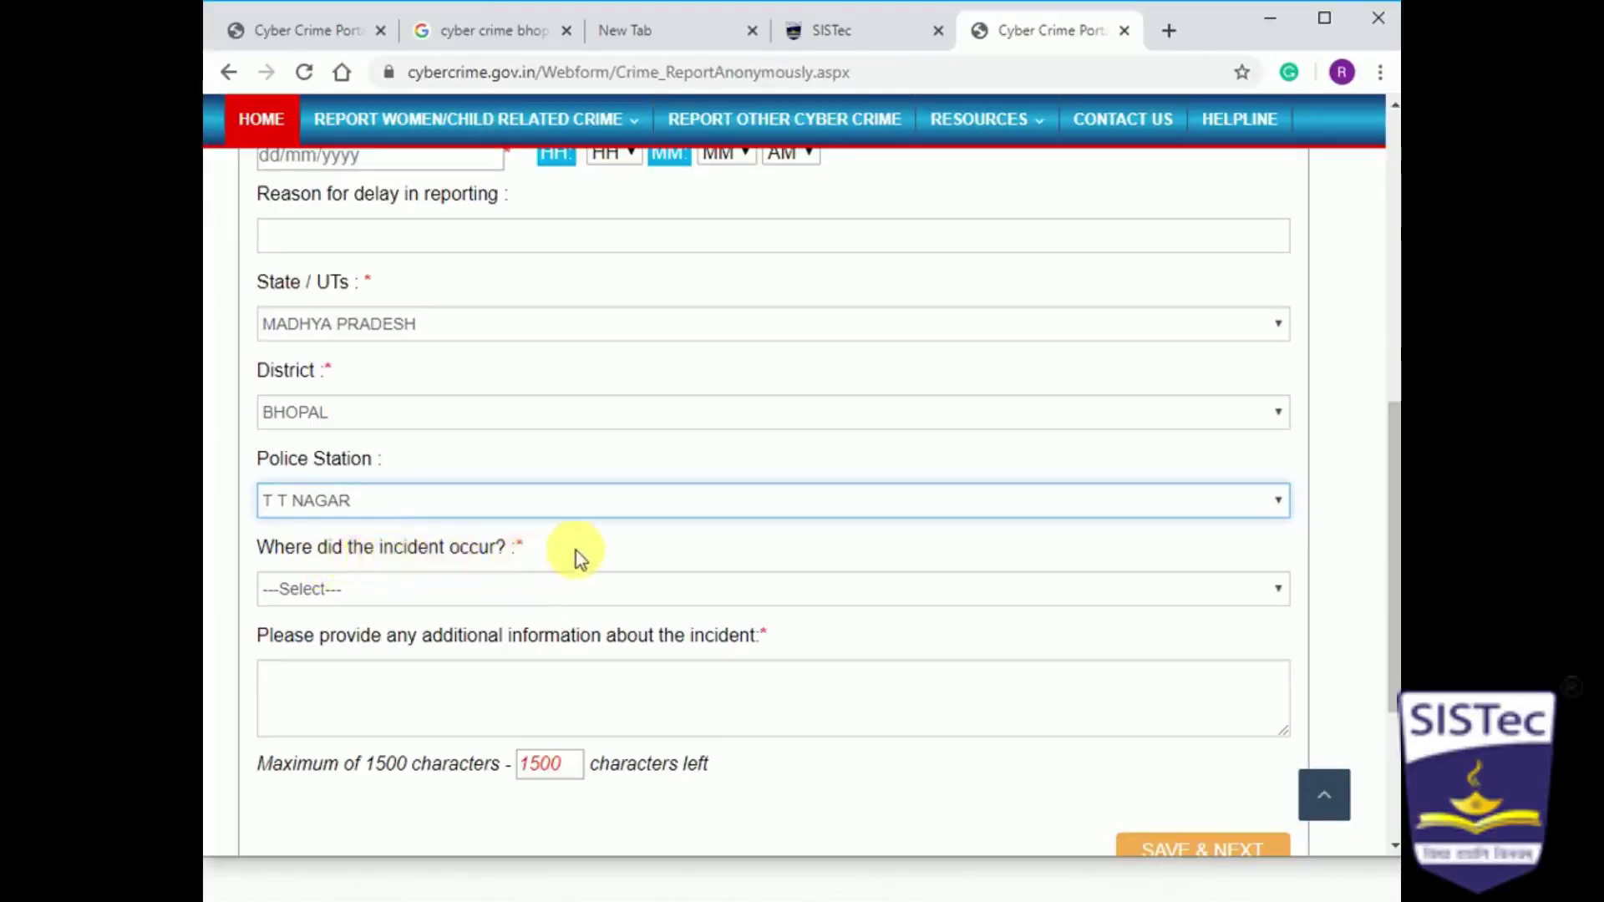
Choose Email as the place where the incident occurred.
scroll(552, 556, down, 1)
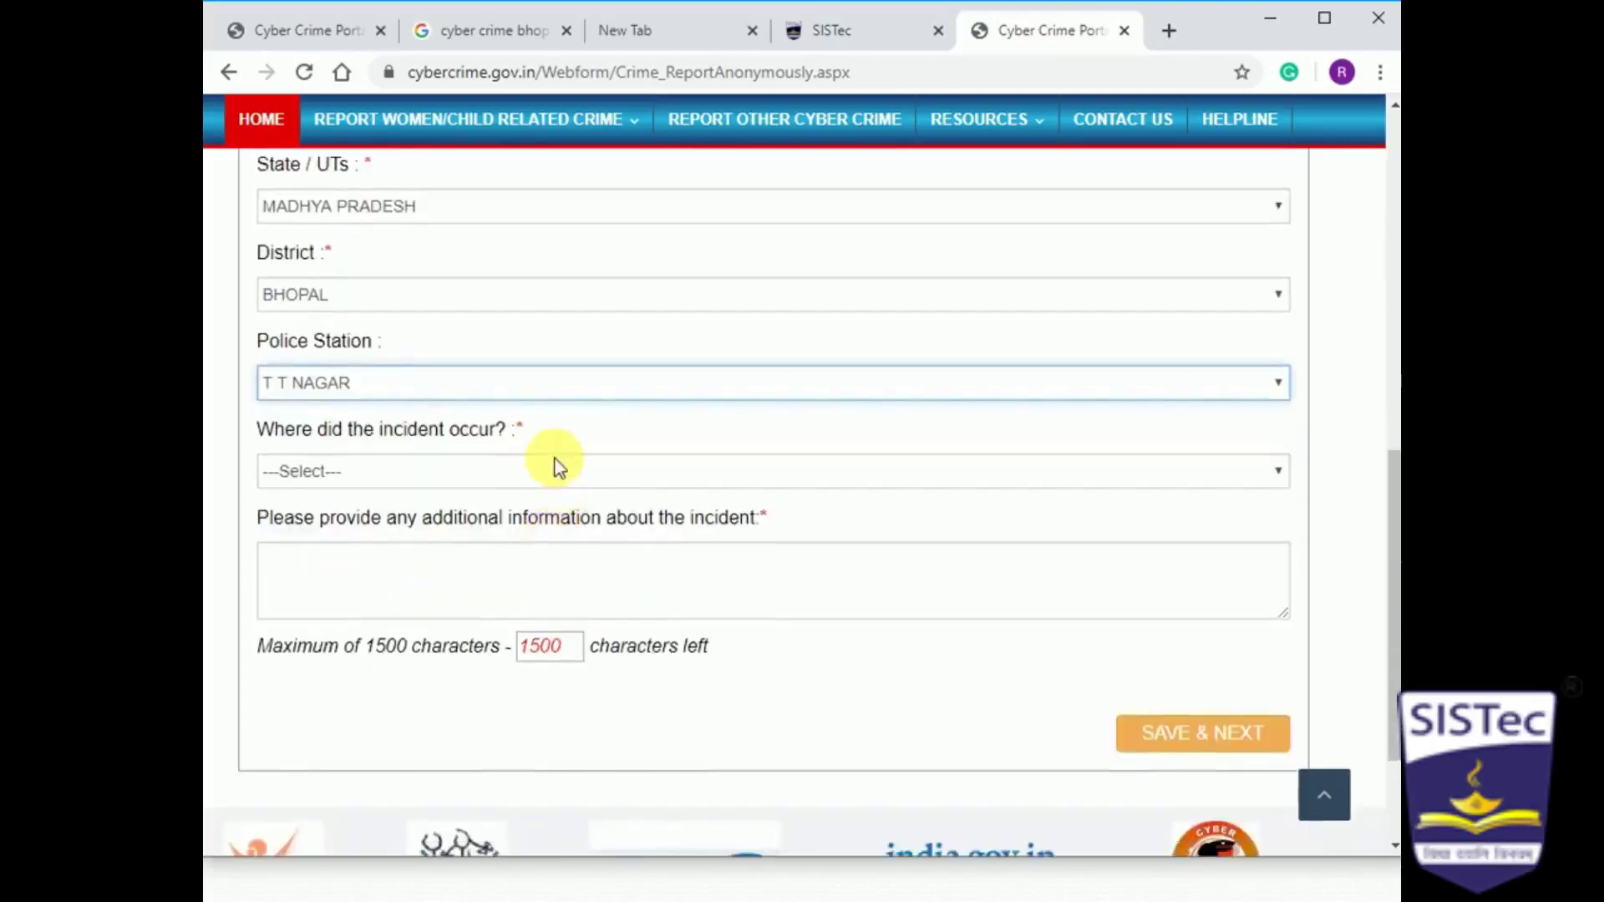
click(555, 471)
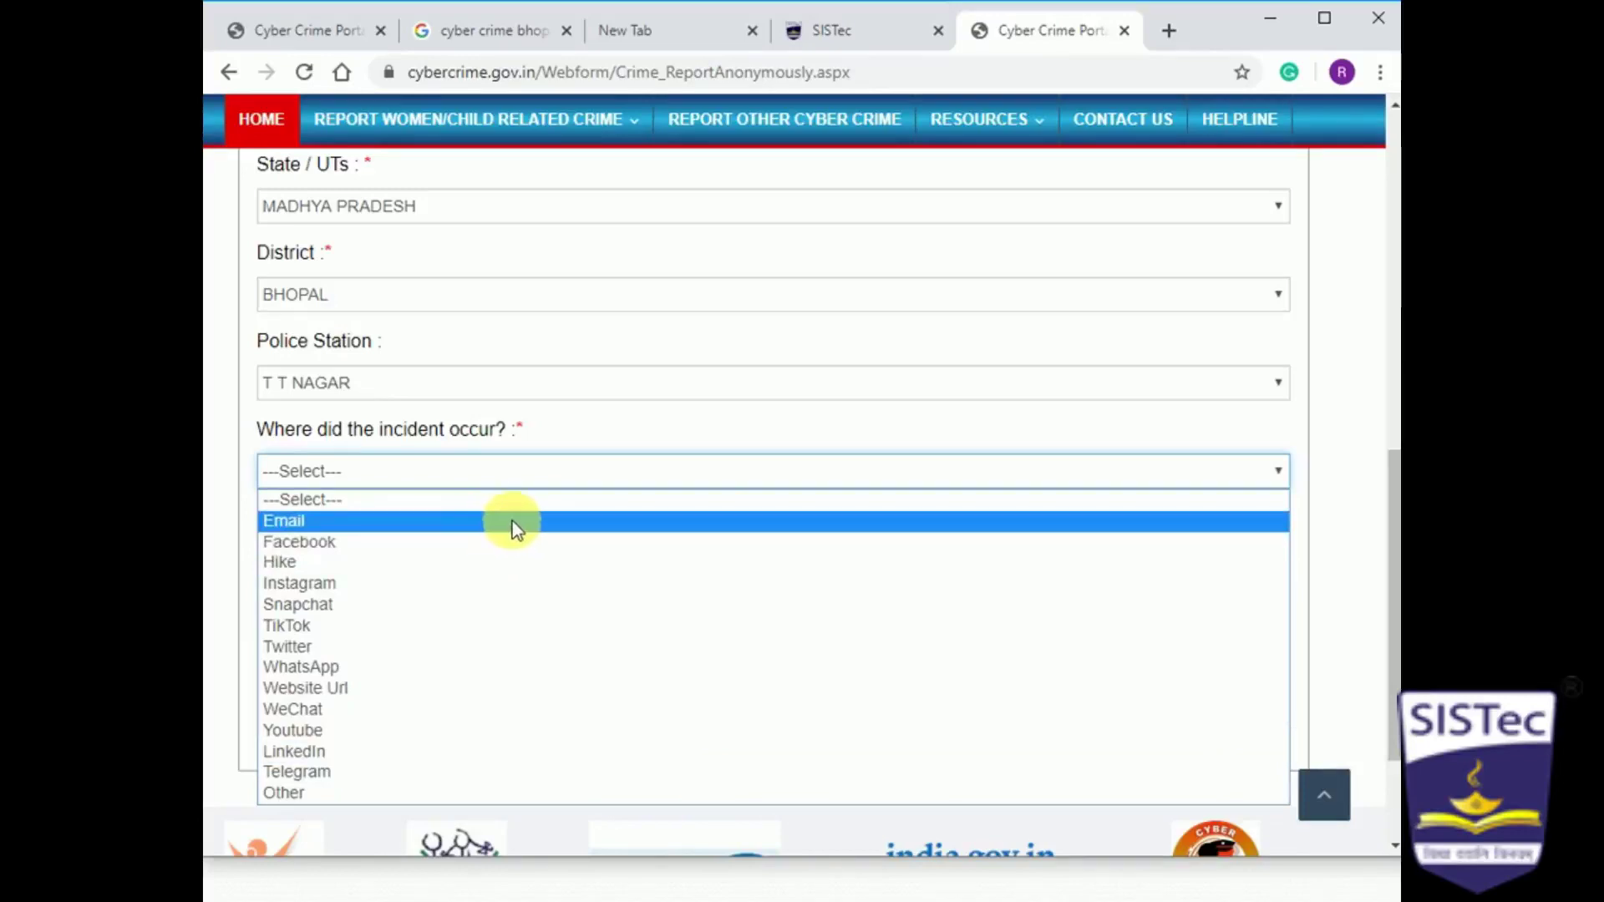
click(493, 526)
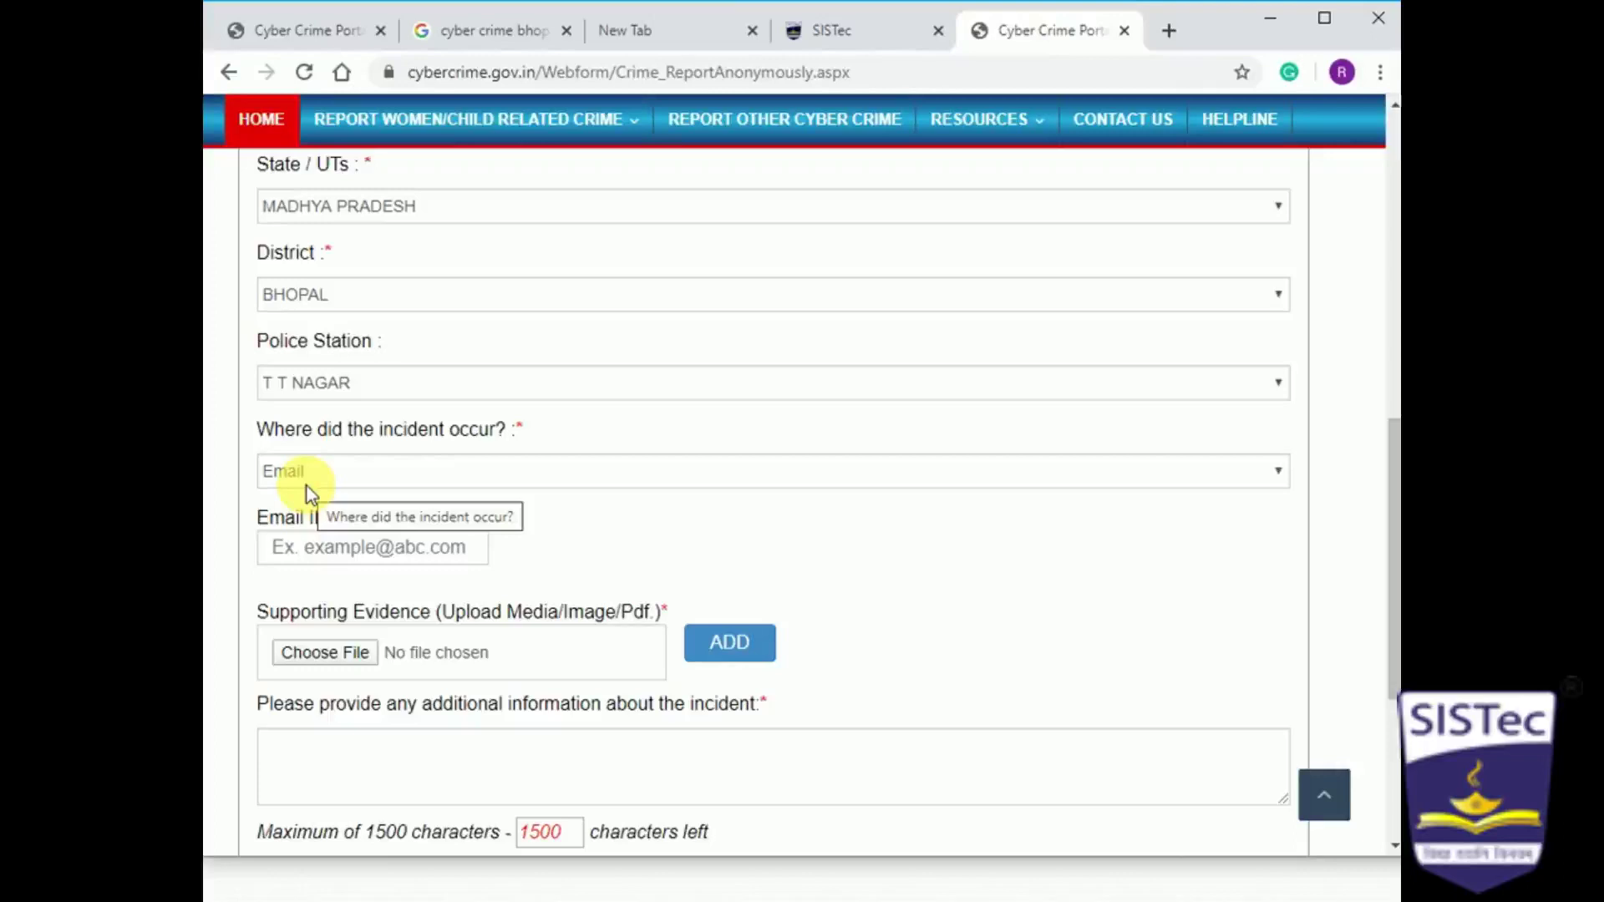
Look over the Email ID, supporting evidence and additional information fields without filling them in.
click(338, 556)
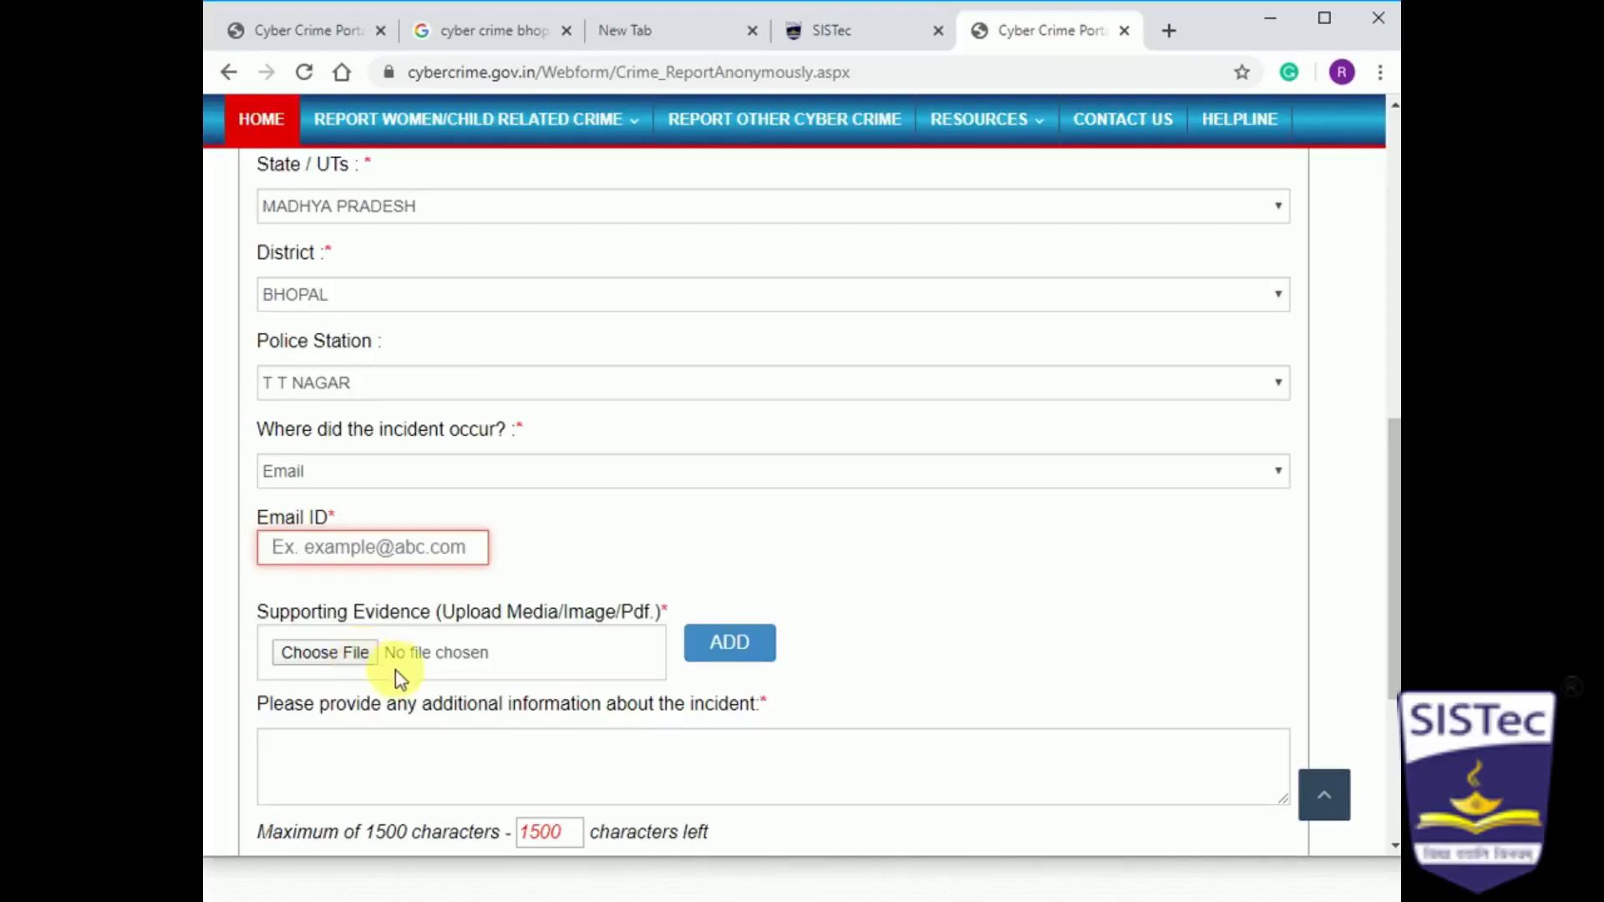
scroll(579, 762, down, 1)
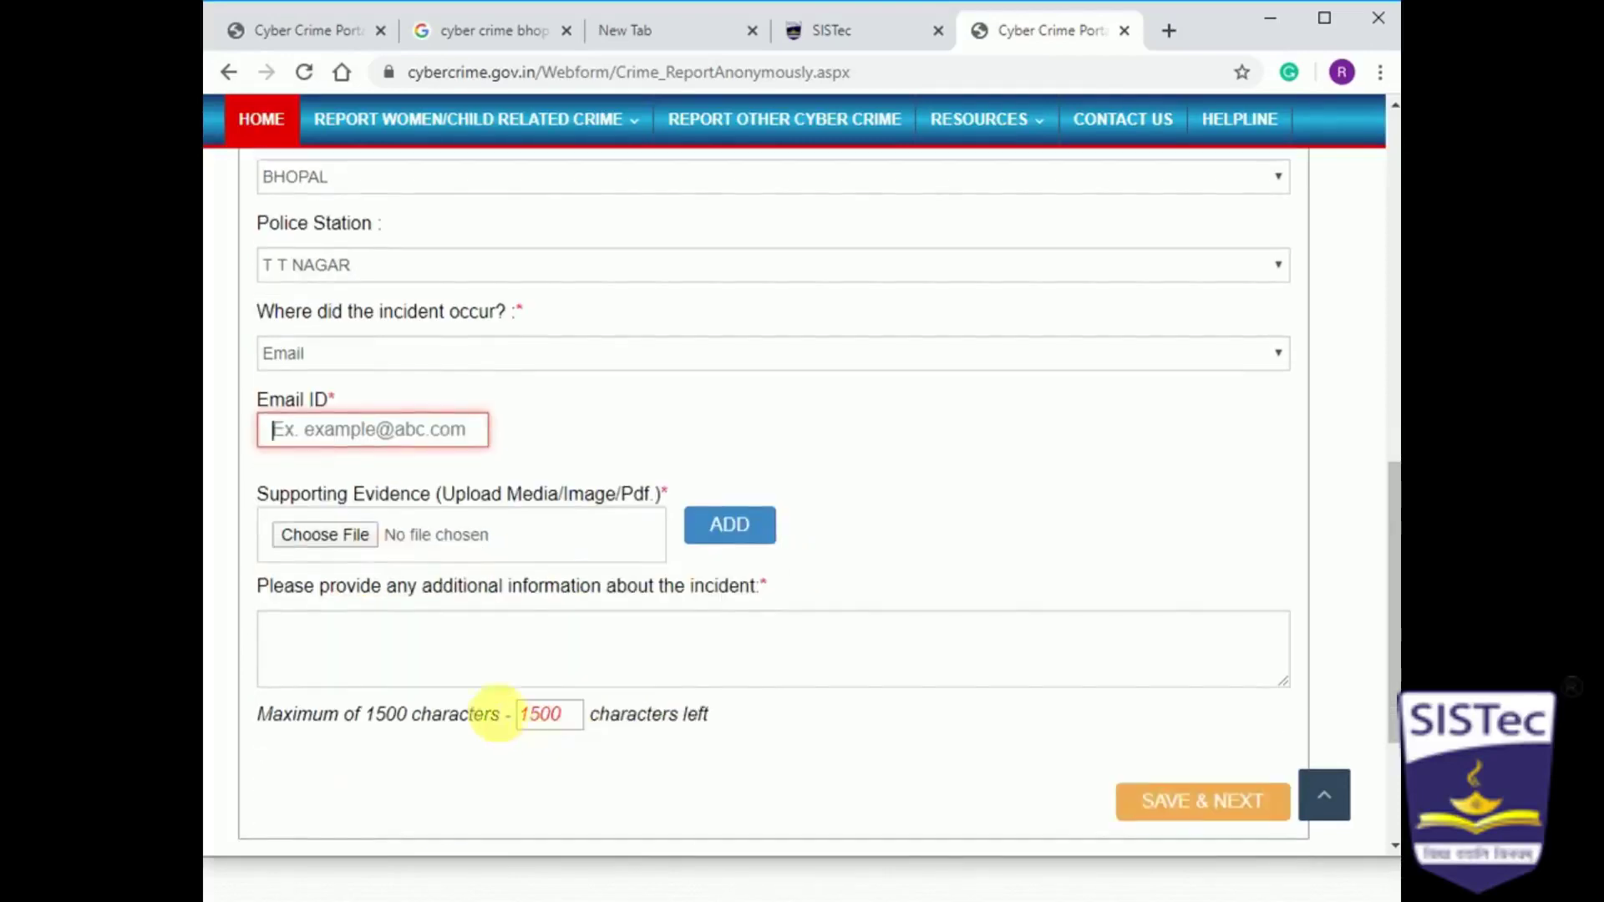
click(390, 648)
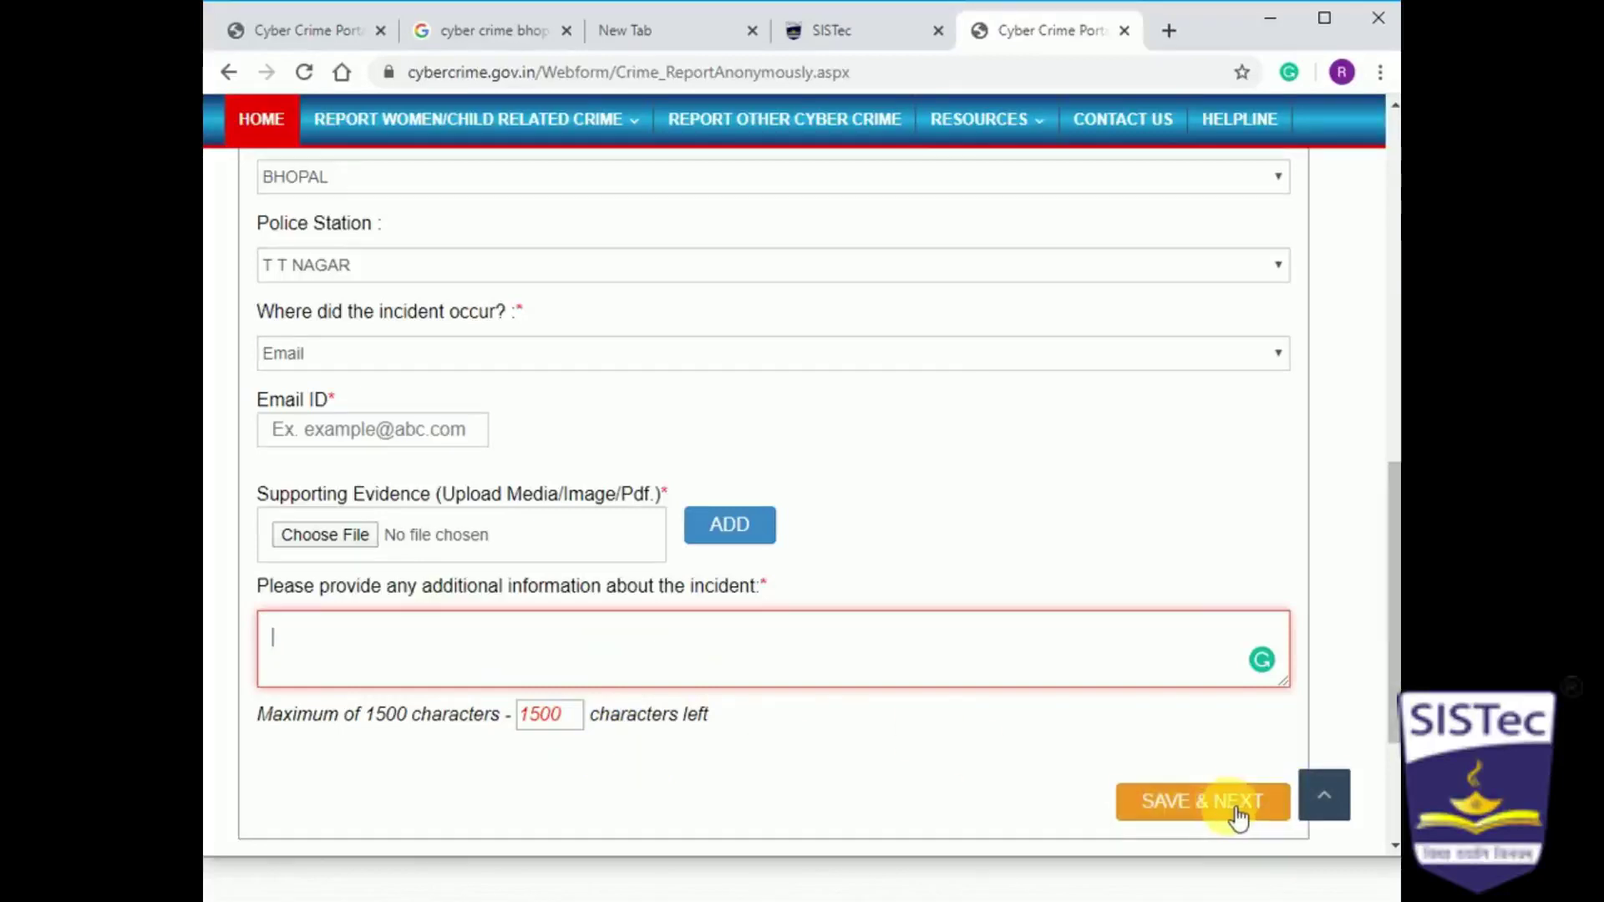
Try to open the Suspect Details and Preview & Submit sections of the anonymous report.
scroll(1003, 644, up, 8)
scroll(1002, 644, up, 3)
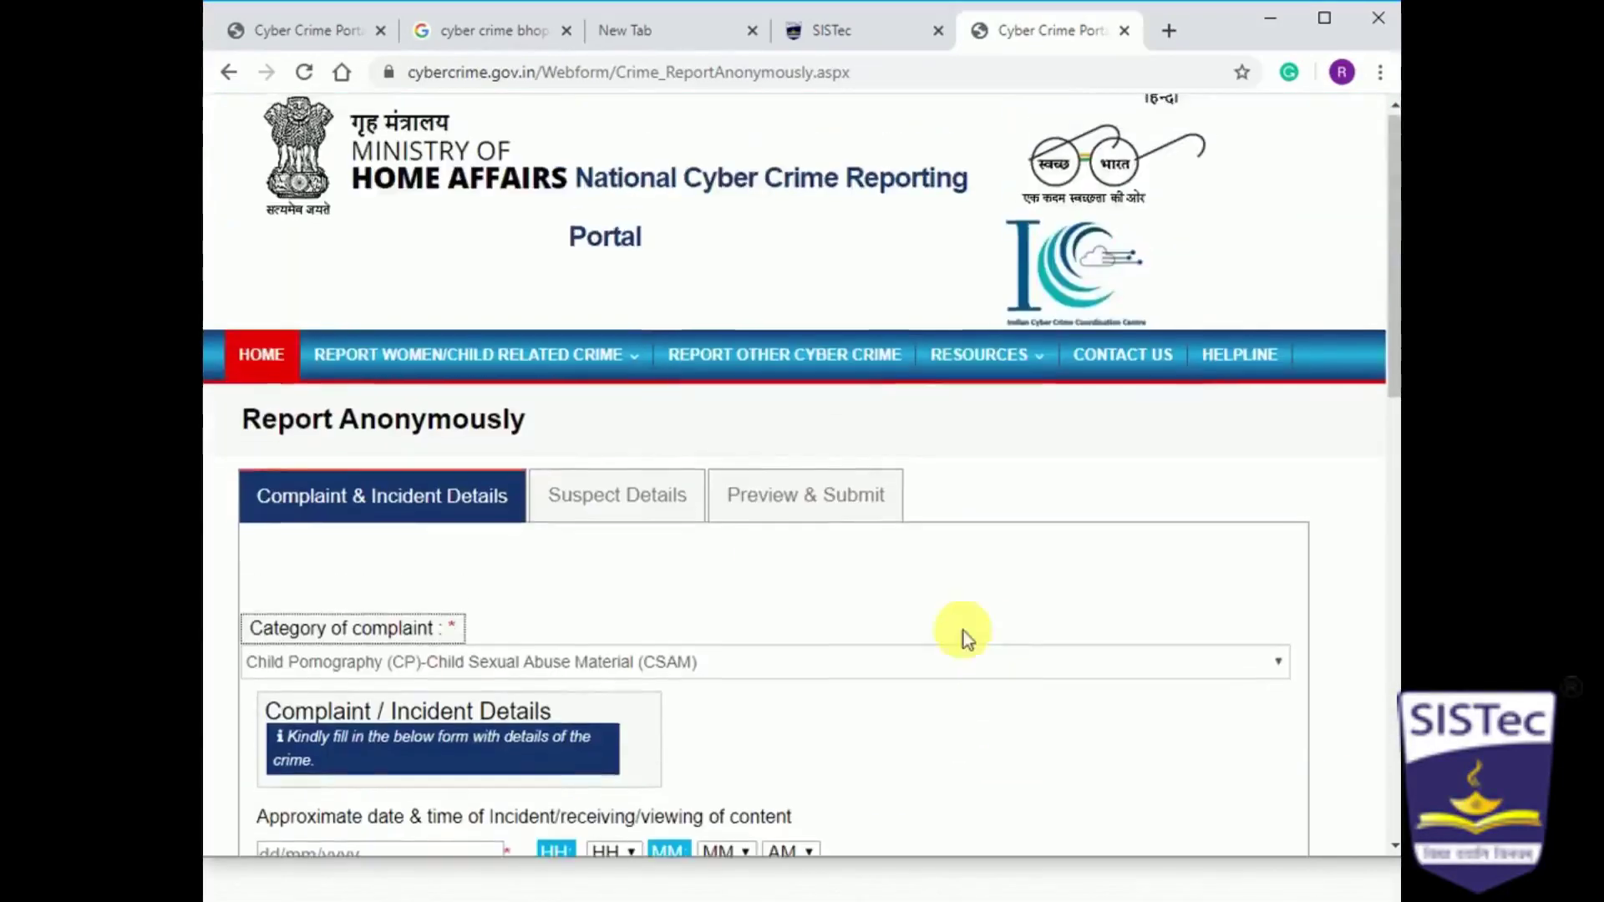
click(594, 525)
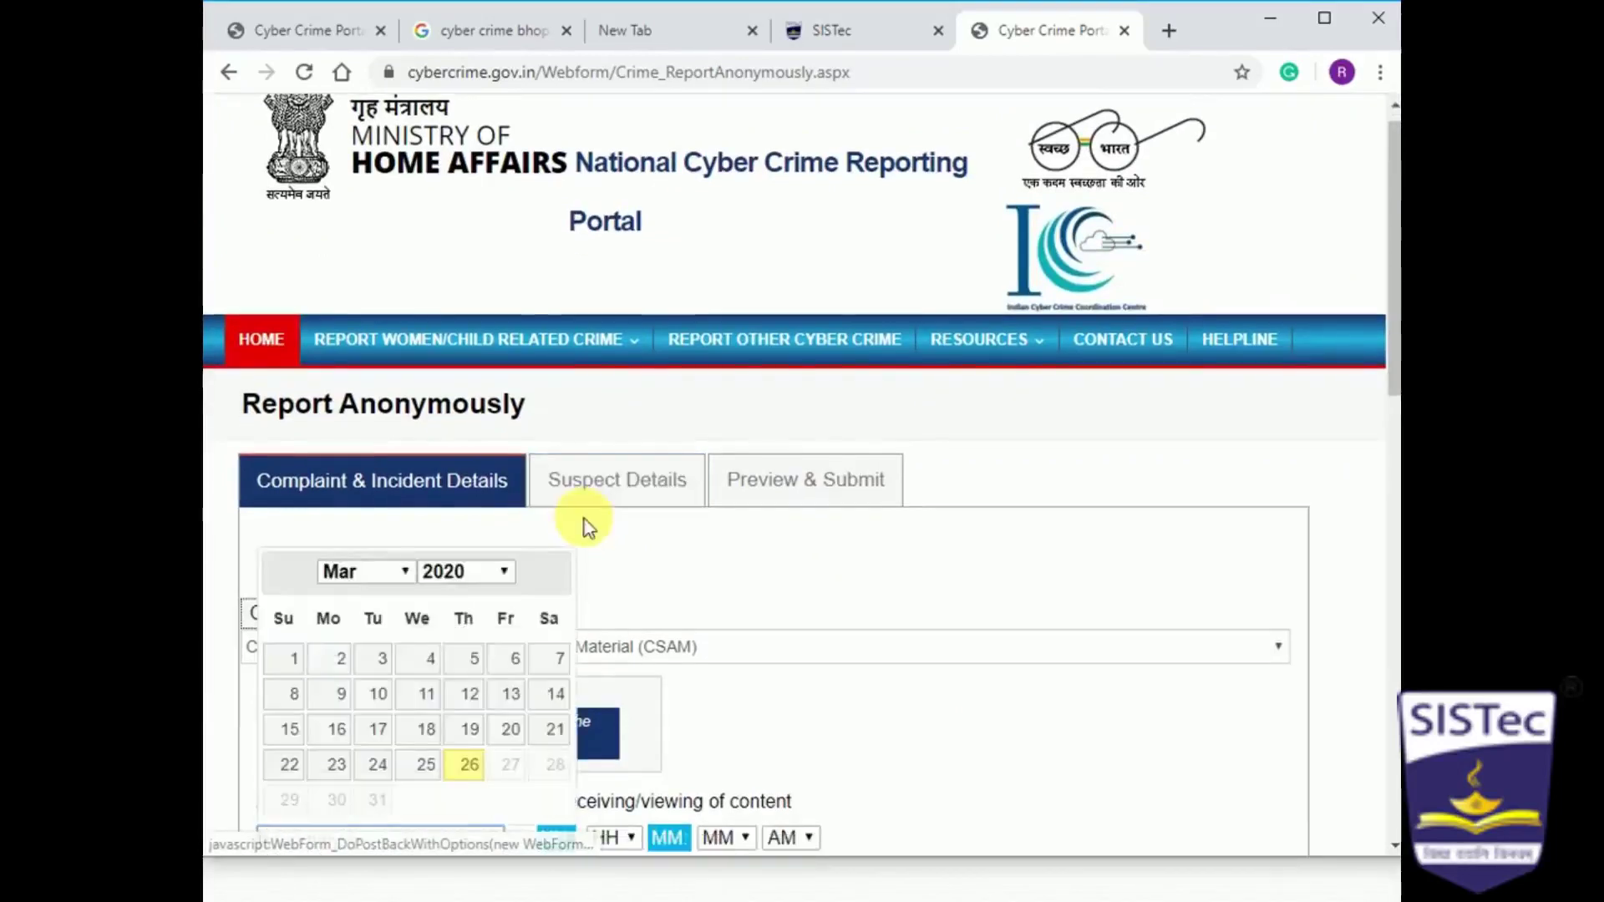
click(609, 568)
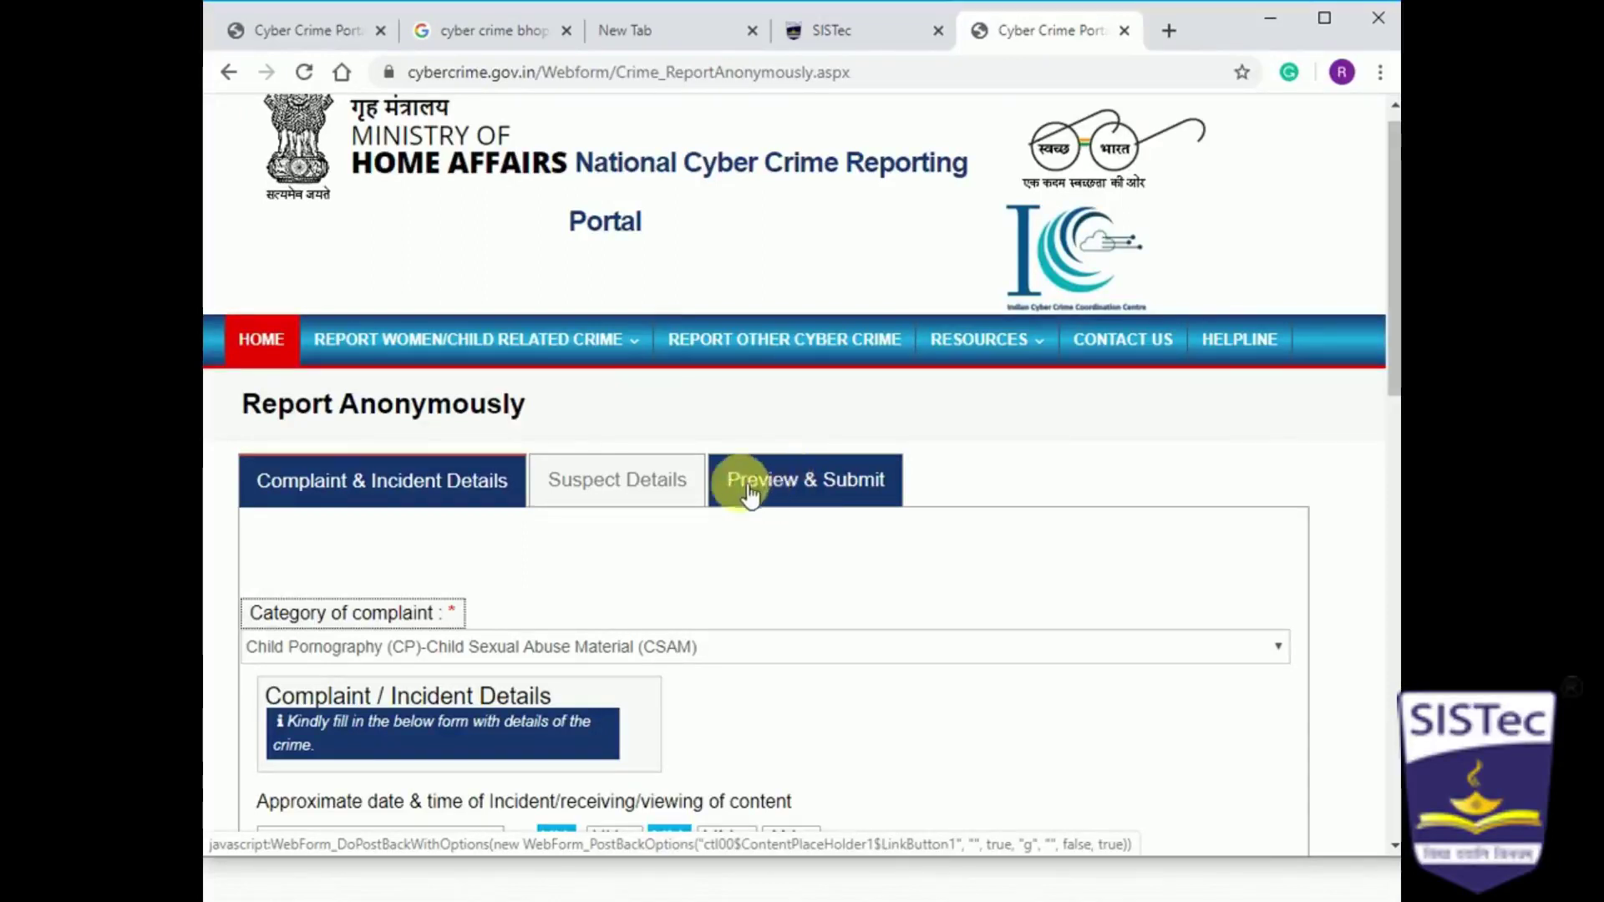
click(804, 492)
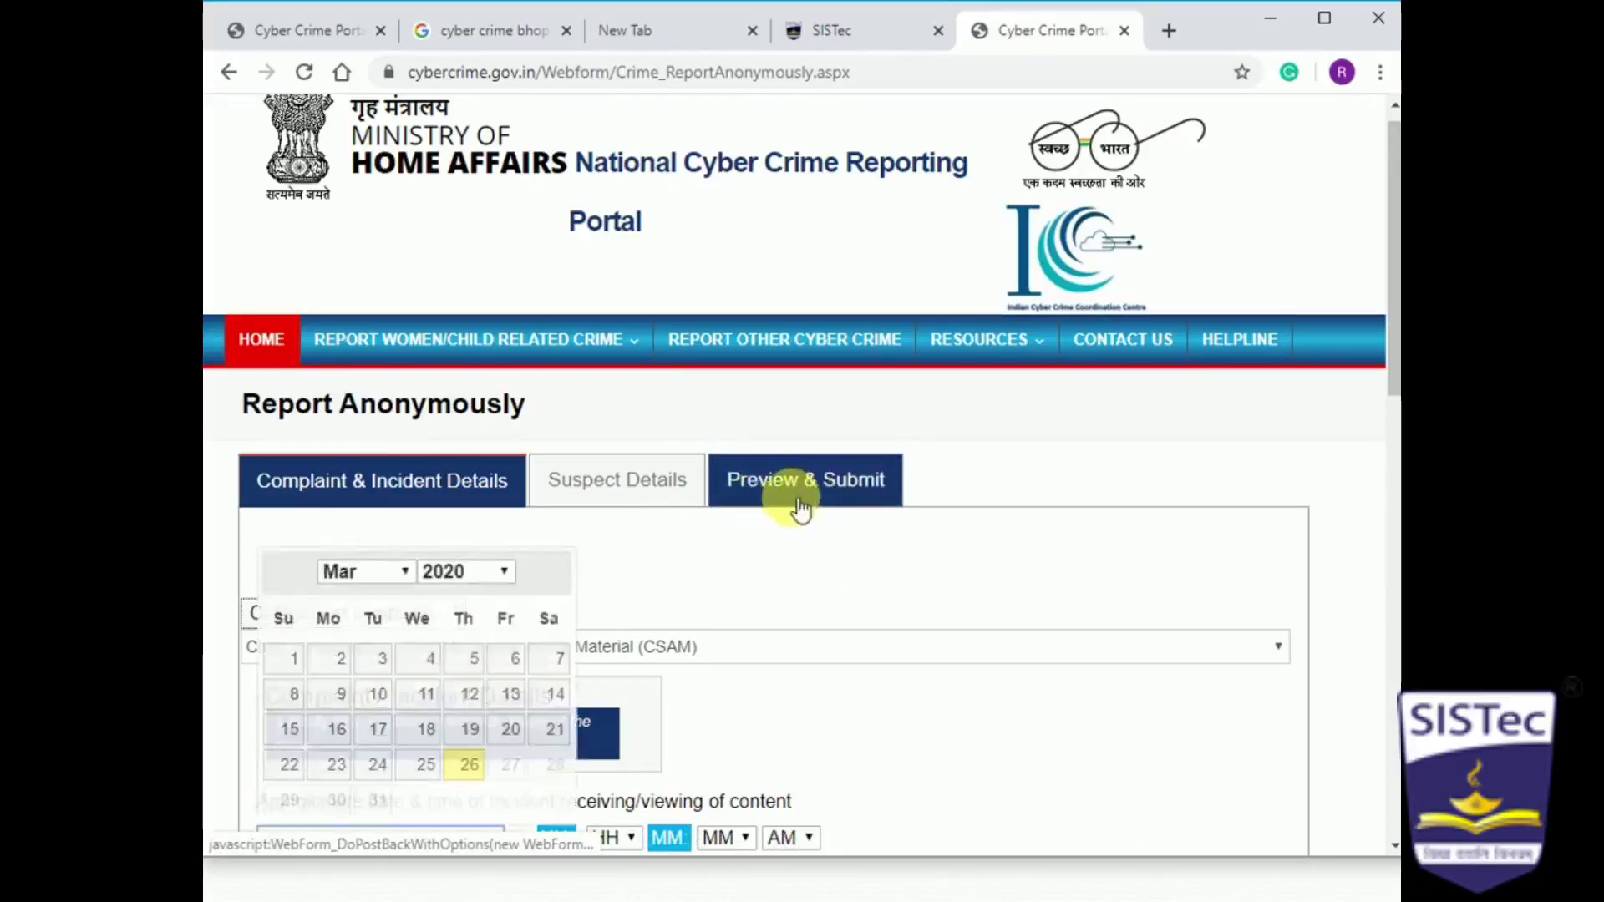
click(473, 760)
Open the Report & Track option for women/child related crime.
mouse_move(584, 355)
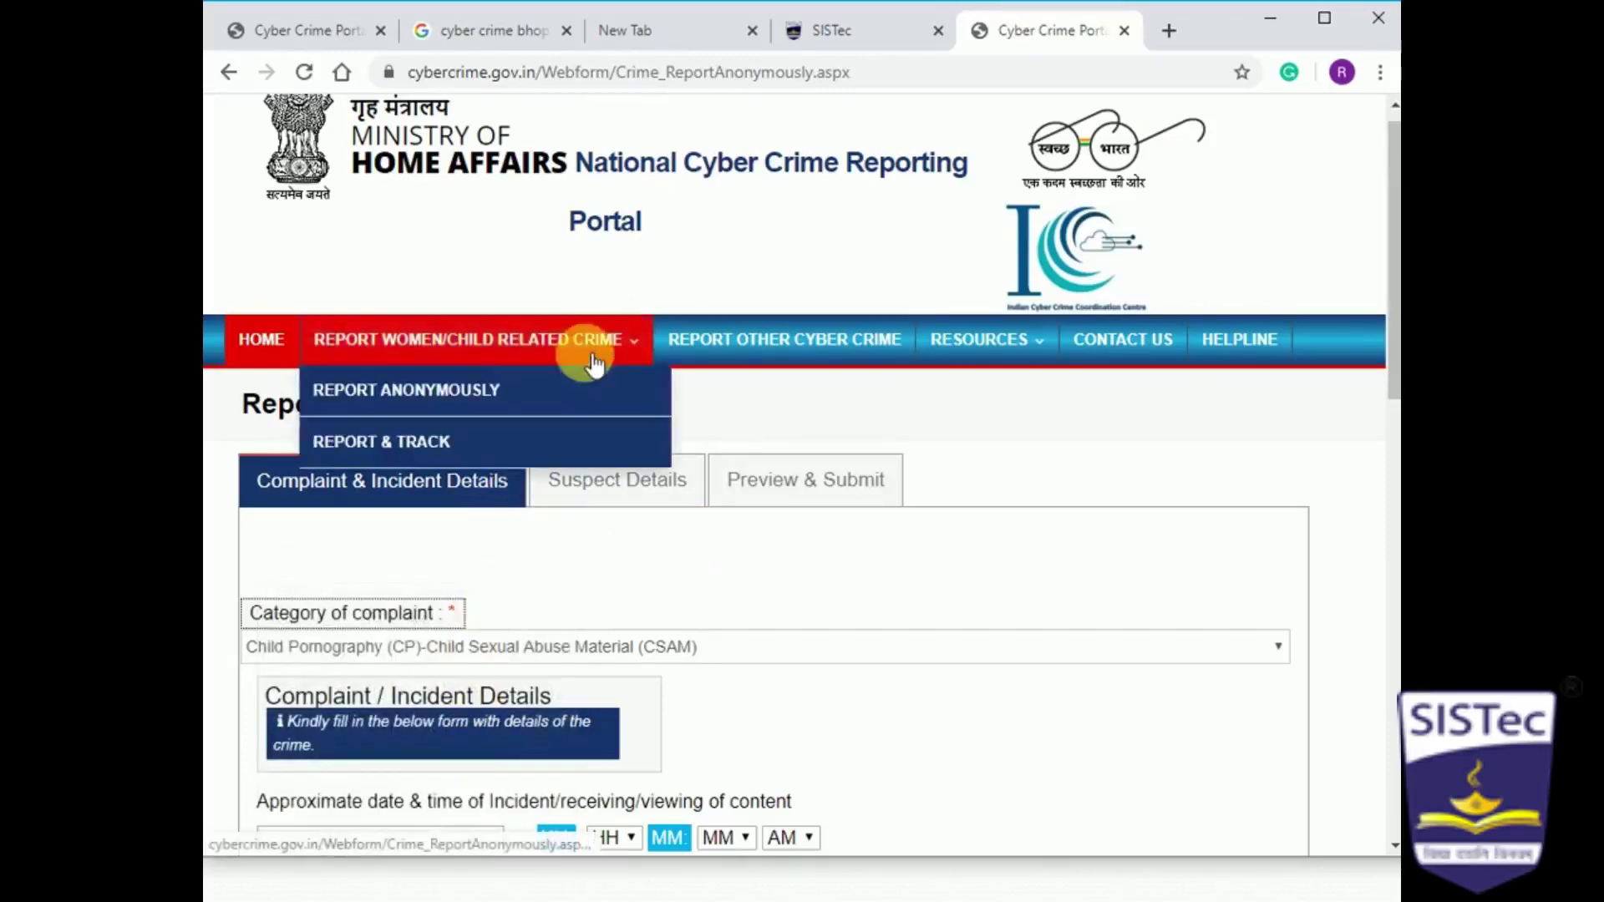
click(382, 443)
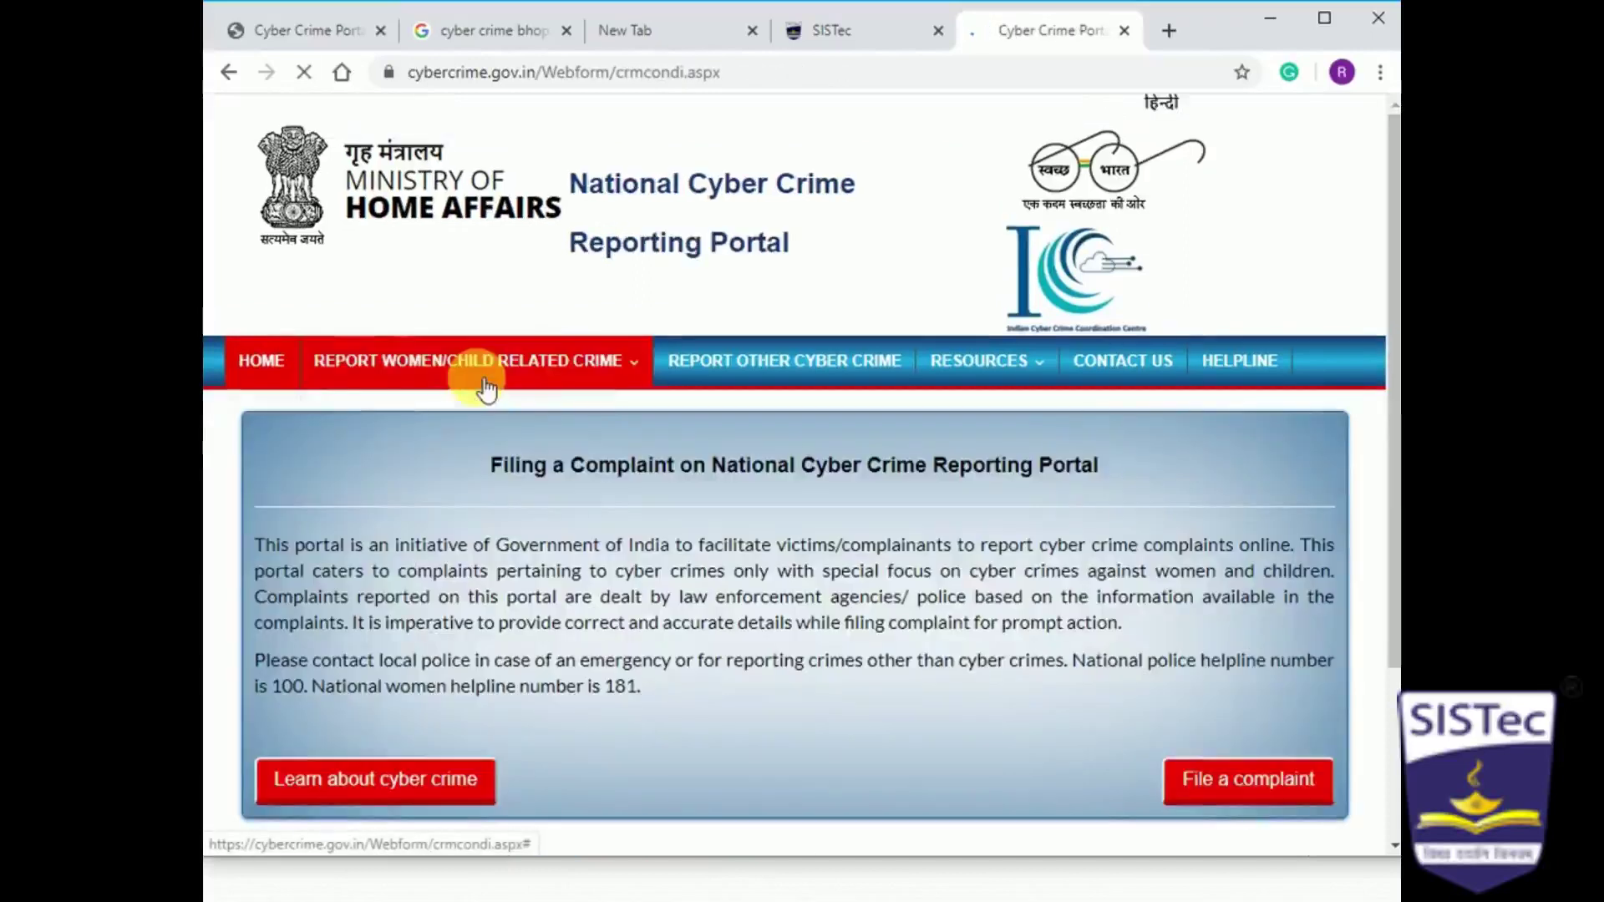
Start filing a Report & Track complaint and accept the portal's terms and conditions.
scroll(664, 501, down, 3)
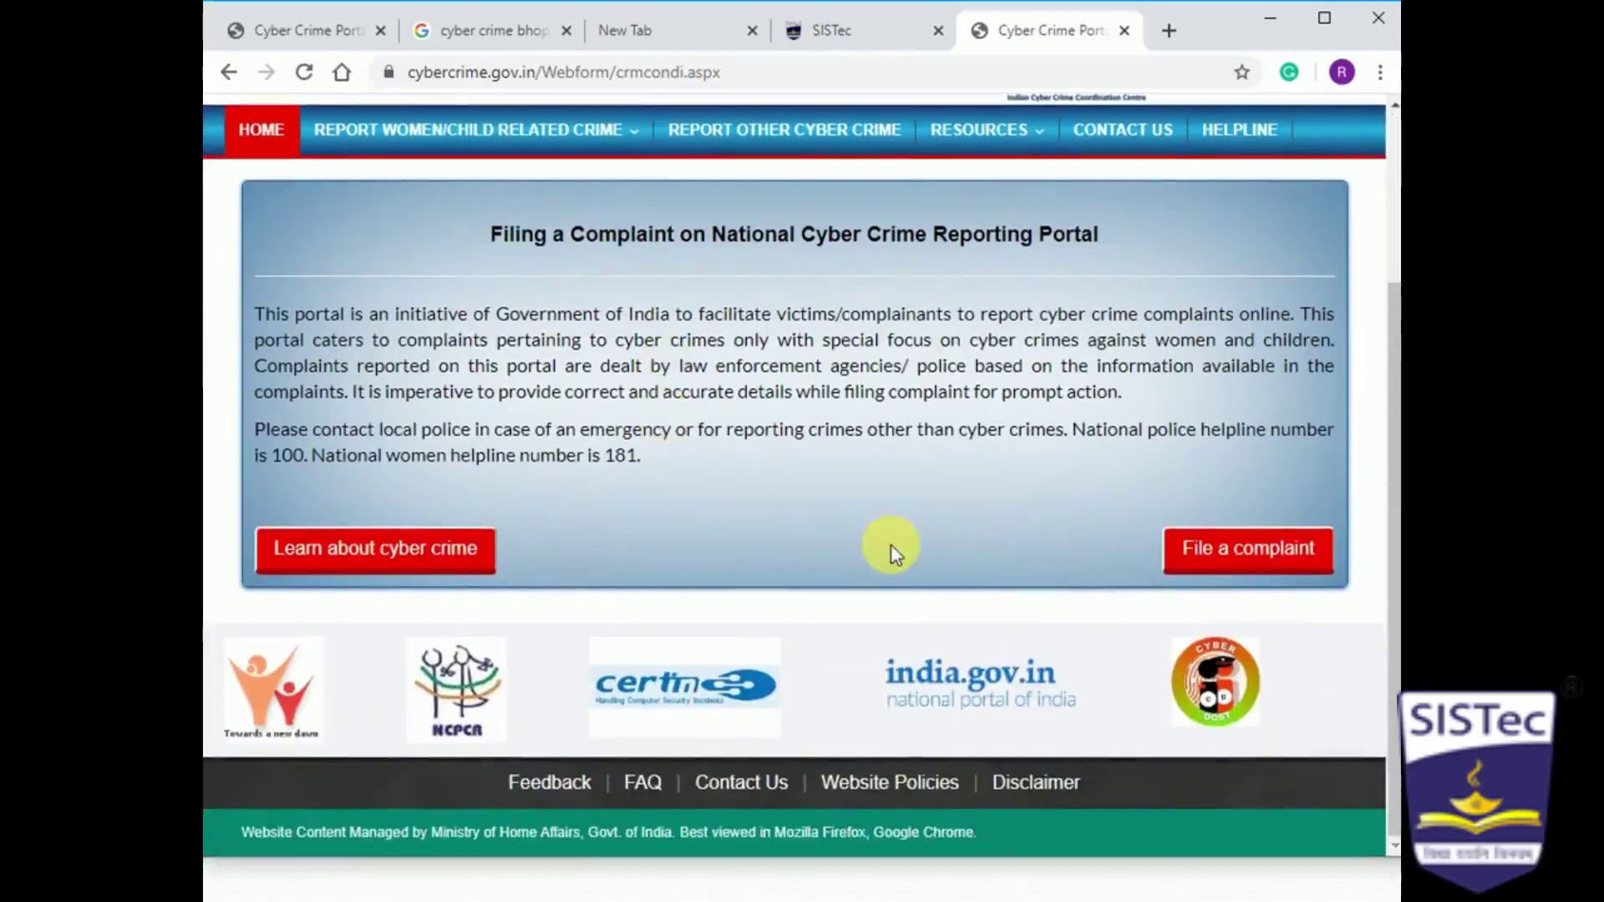
click(1201, 550)
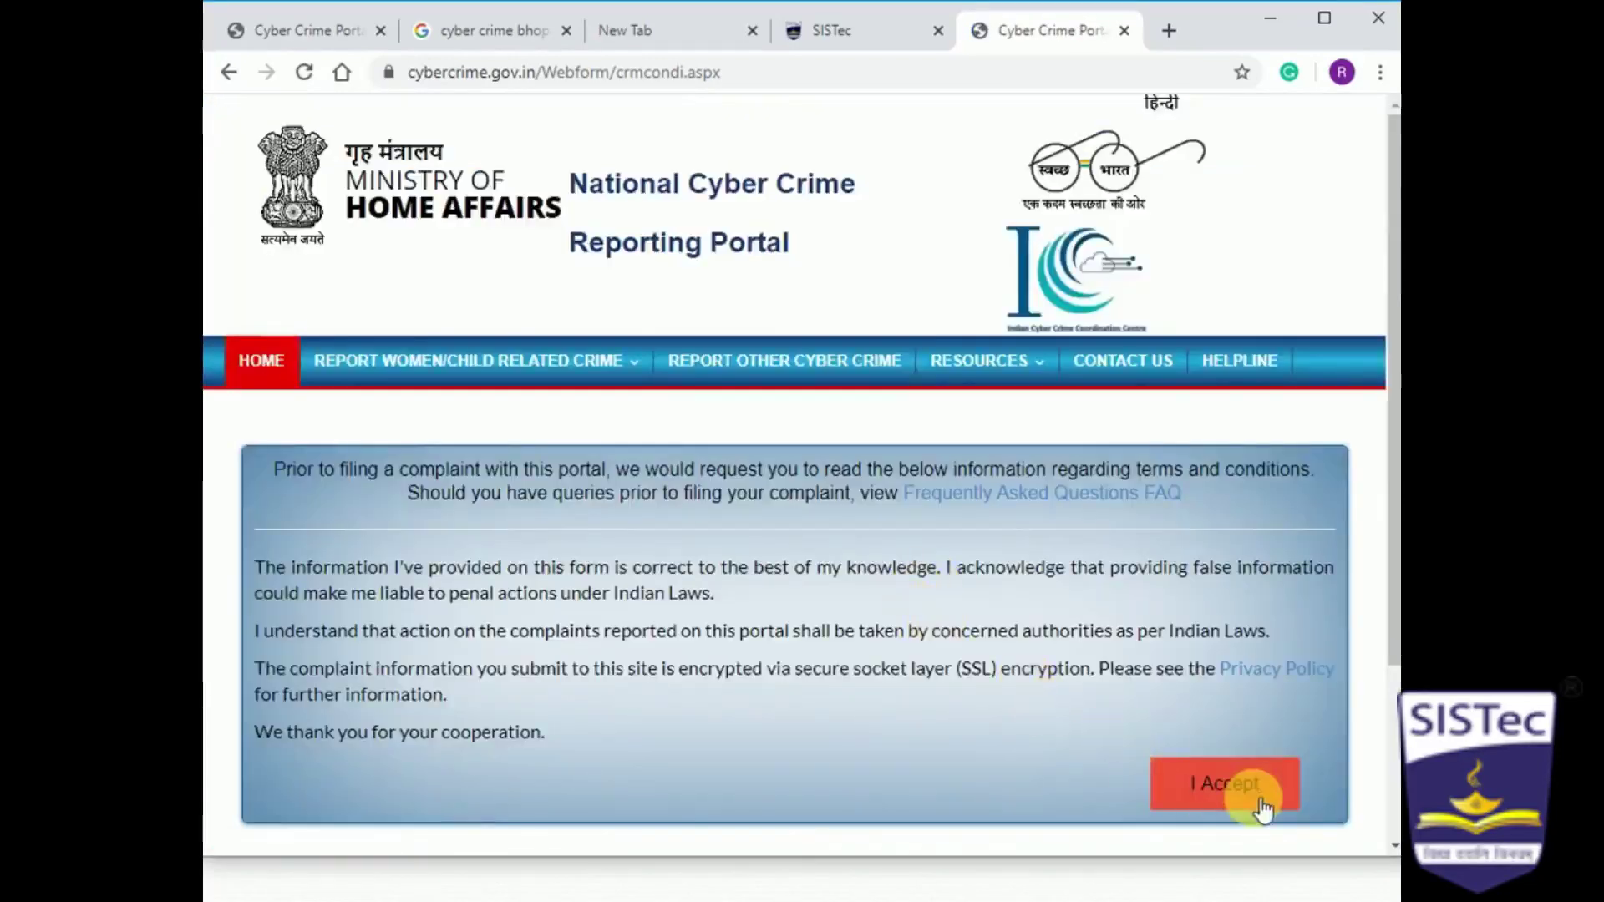
click(1261, 806)
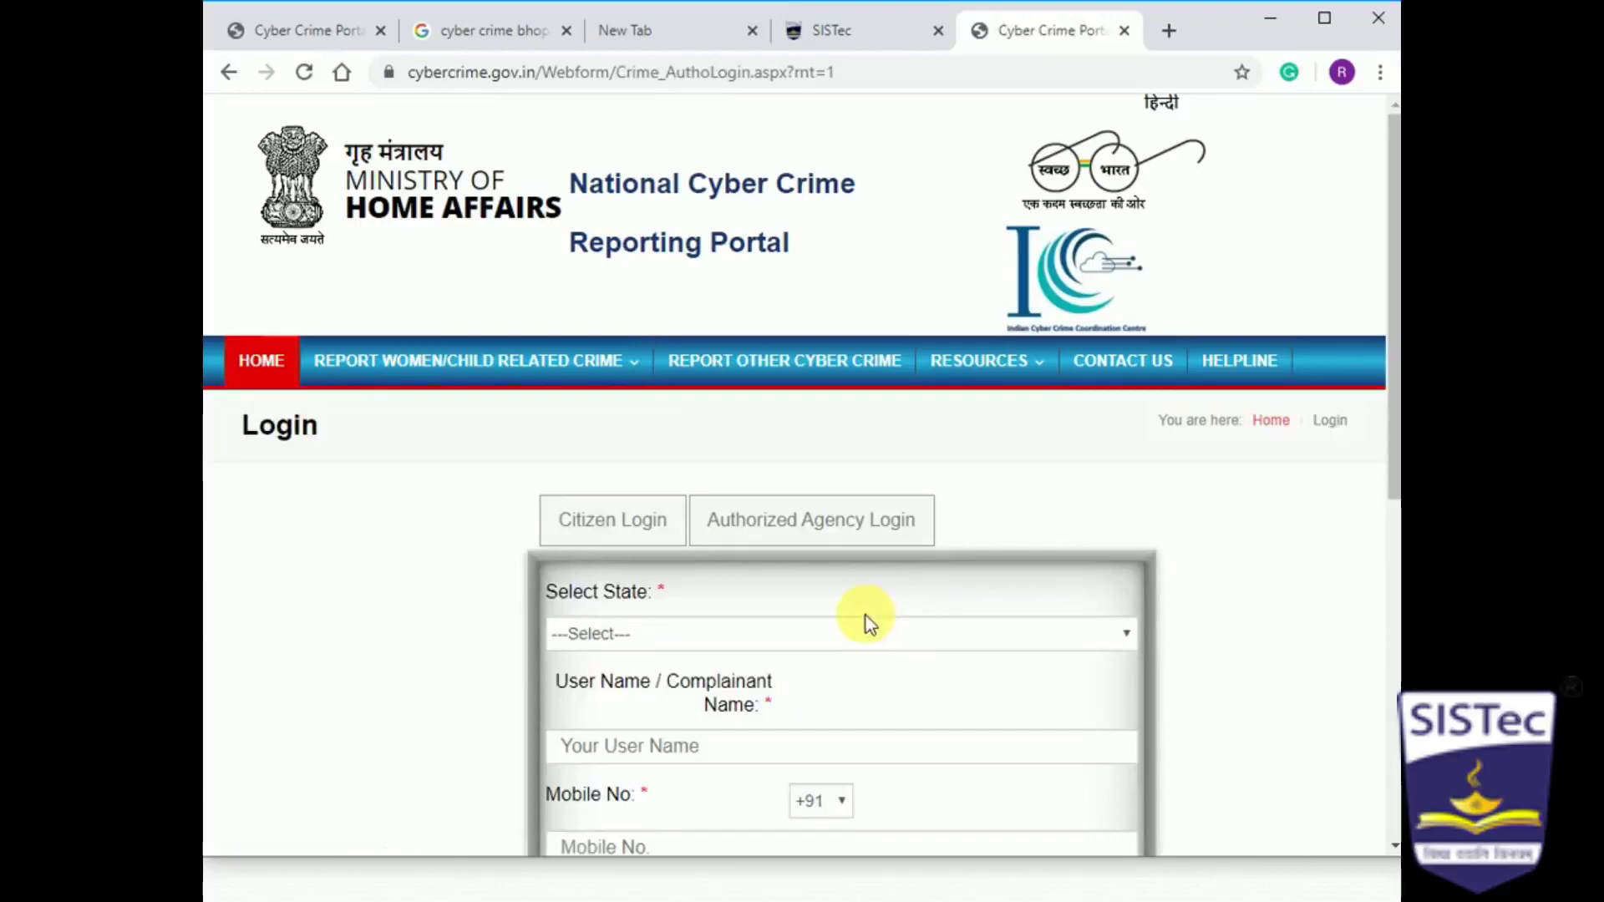
View the Authorized Agency Login form and return to the Citizen Login form.
scroll(780, 609, down, 1)
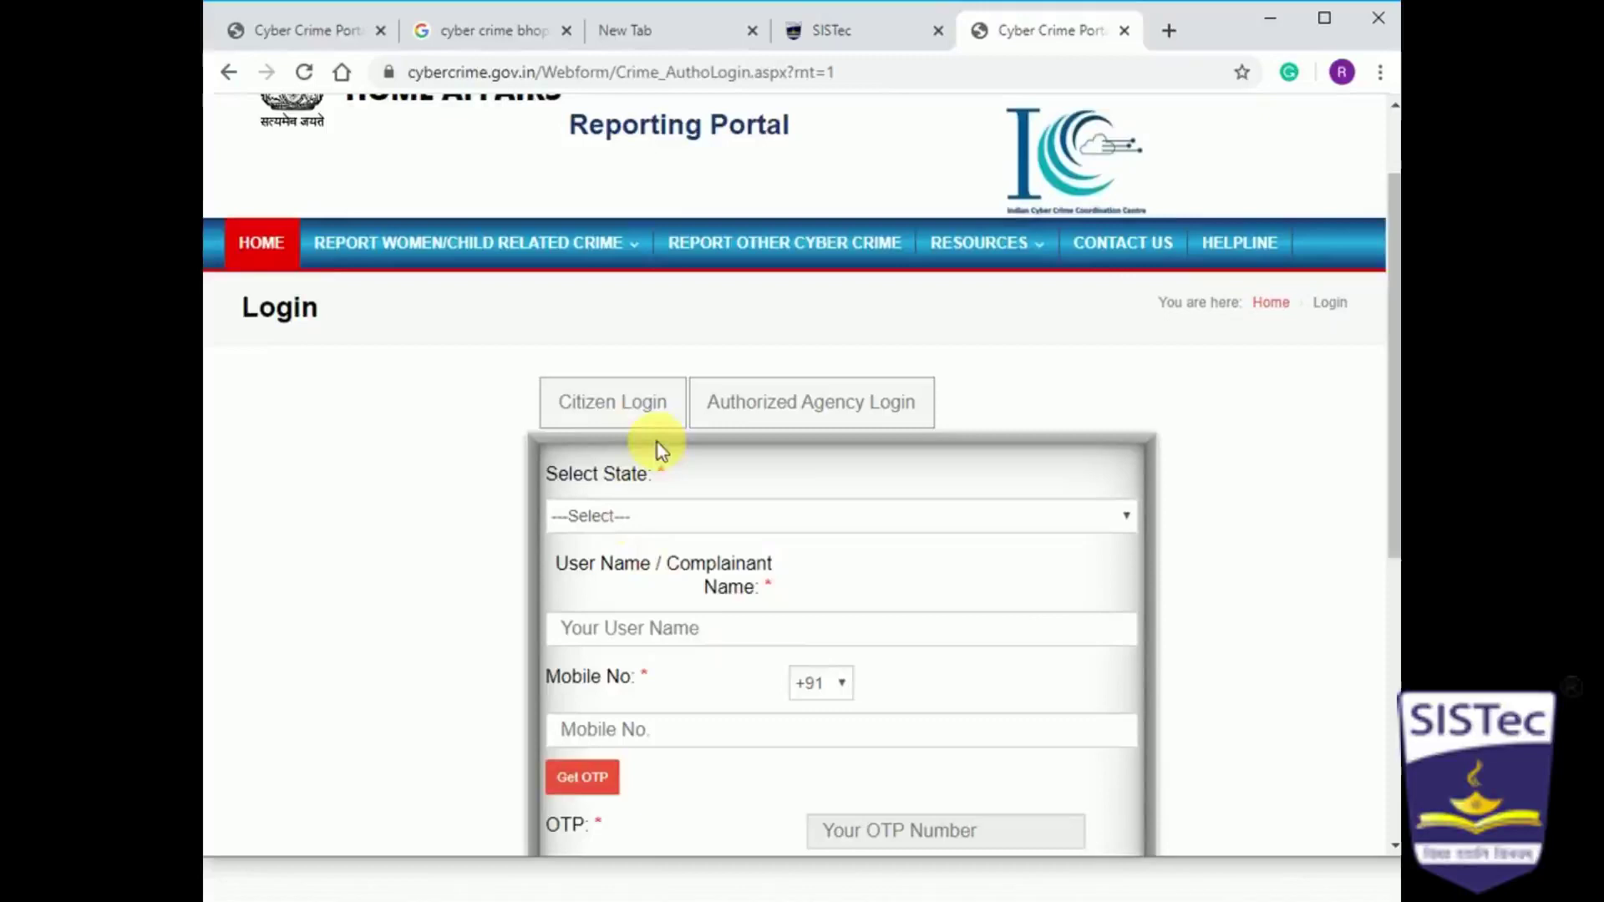
scroll(643, 409, down, 1)
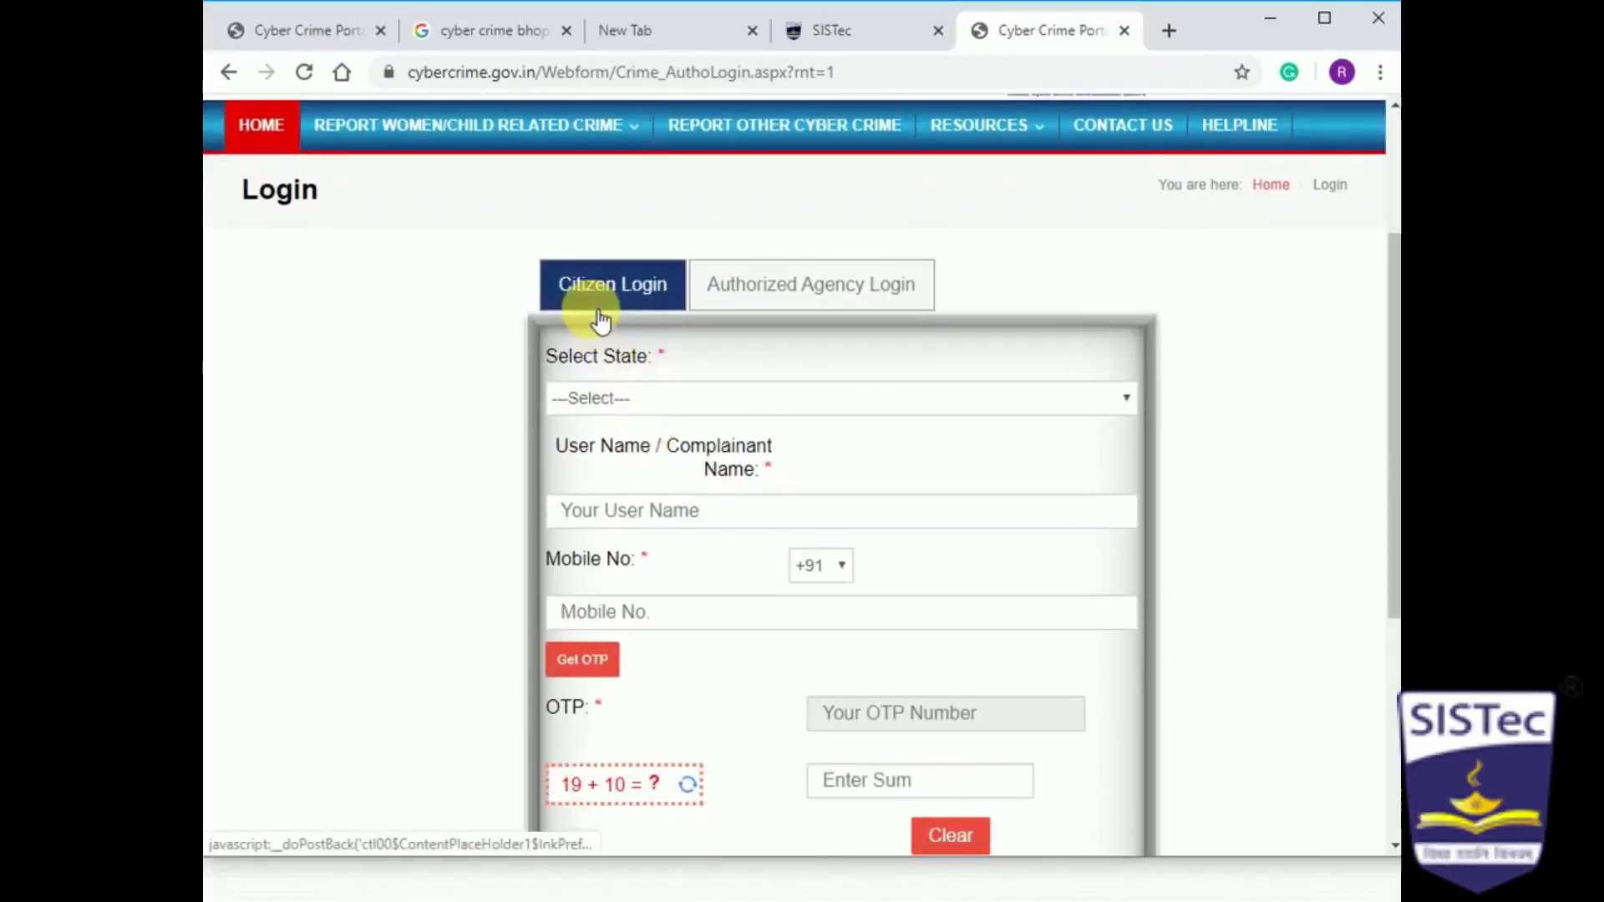
click(757, 306)
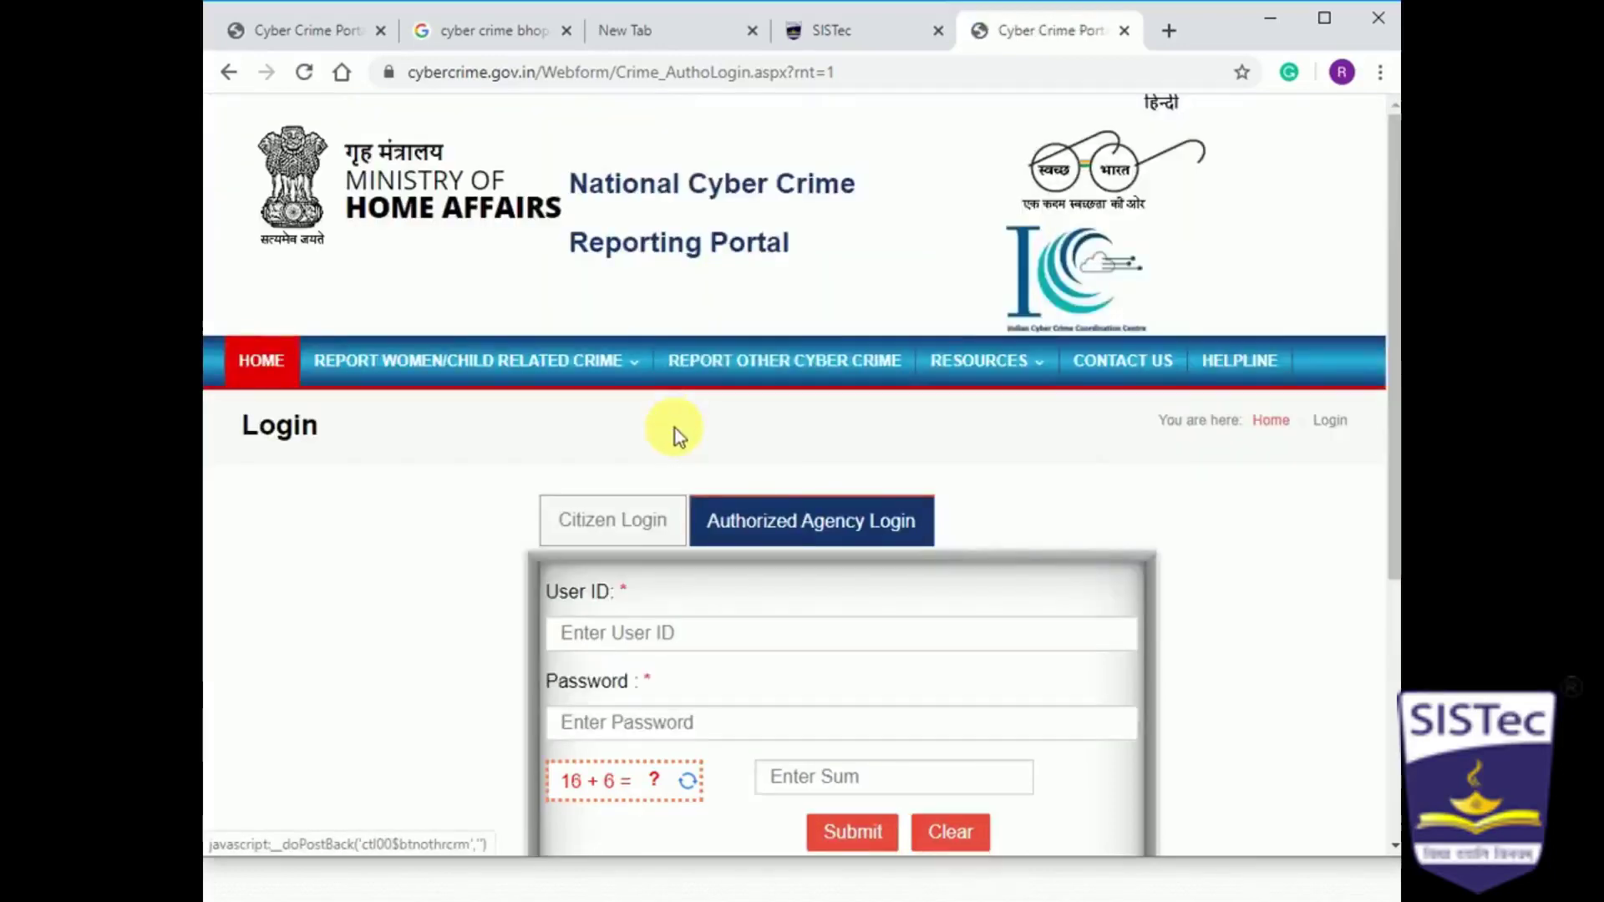
click(601, 315)
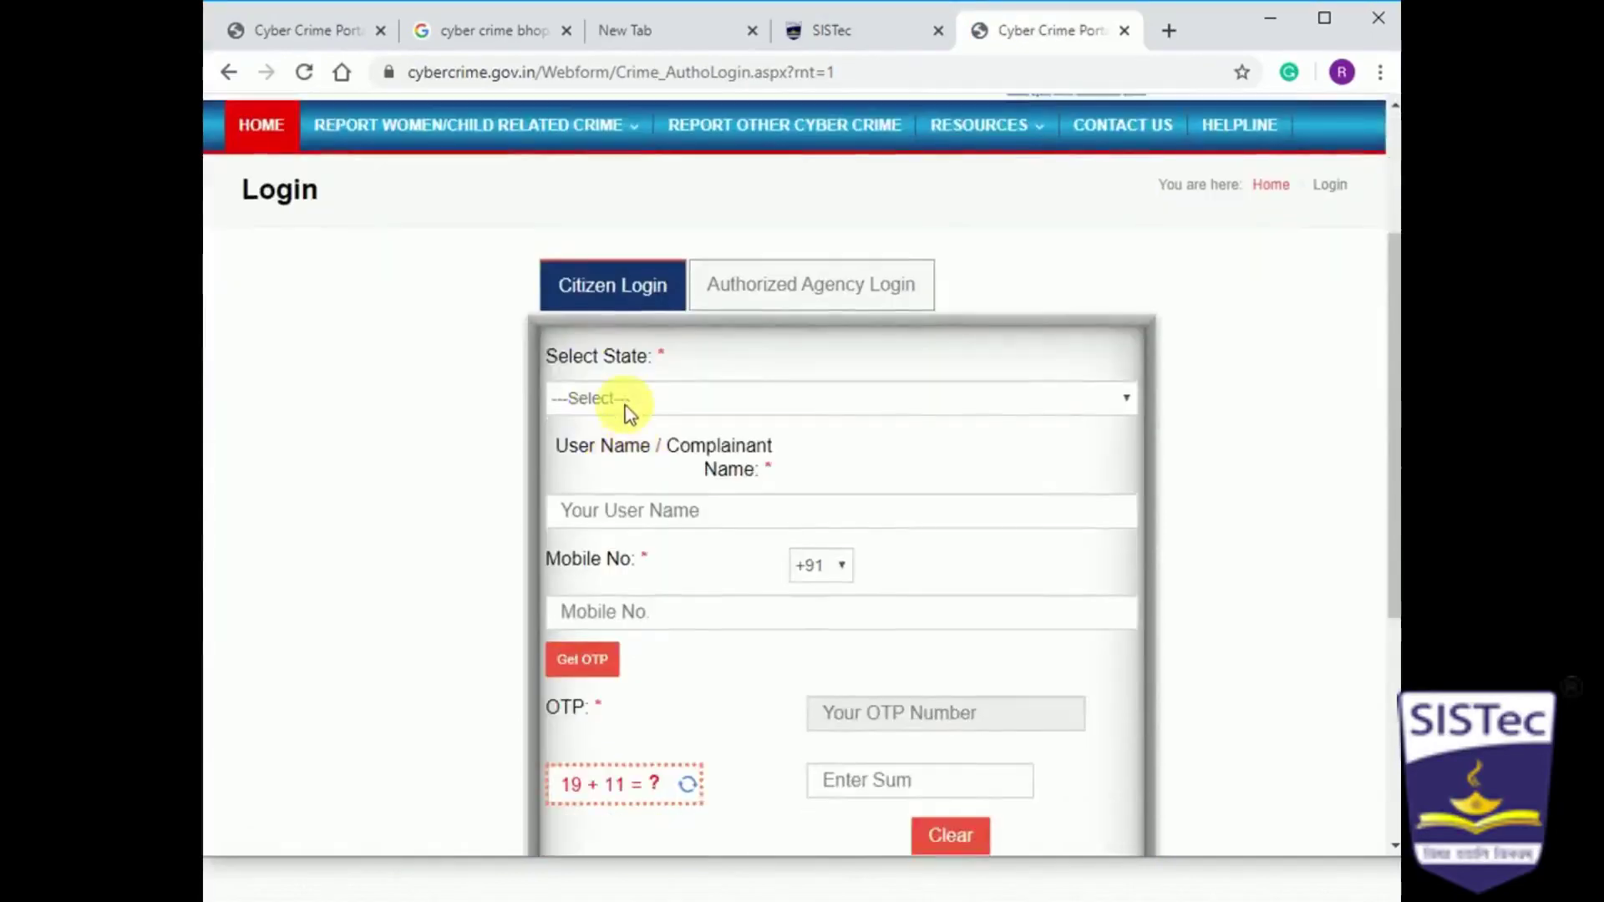
Select MADHYA PRADESH as the state in the Citizen Login form and look over its remaining fields.
click(626, 401)
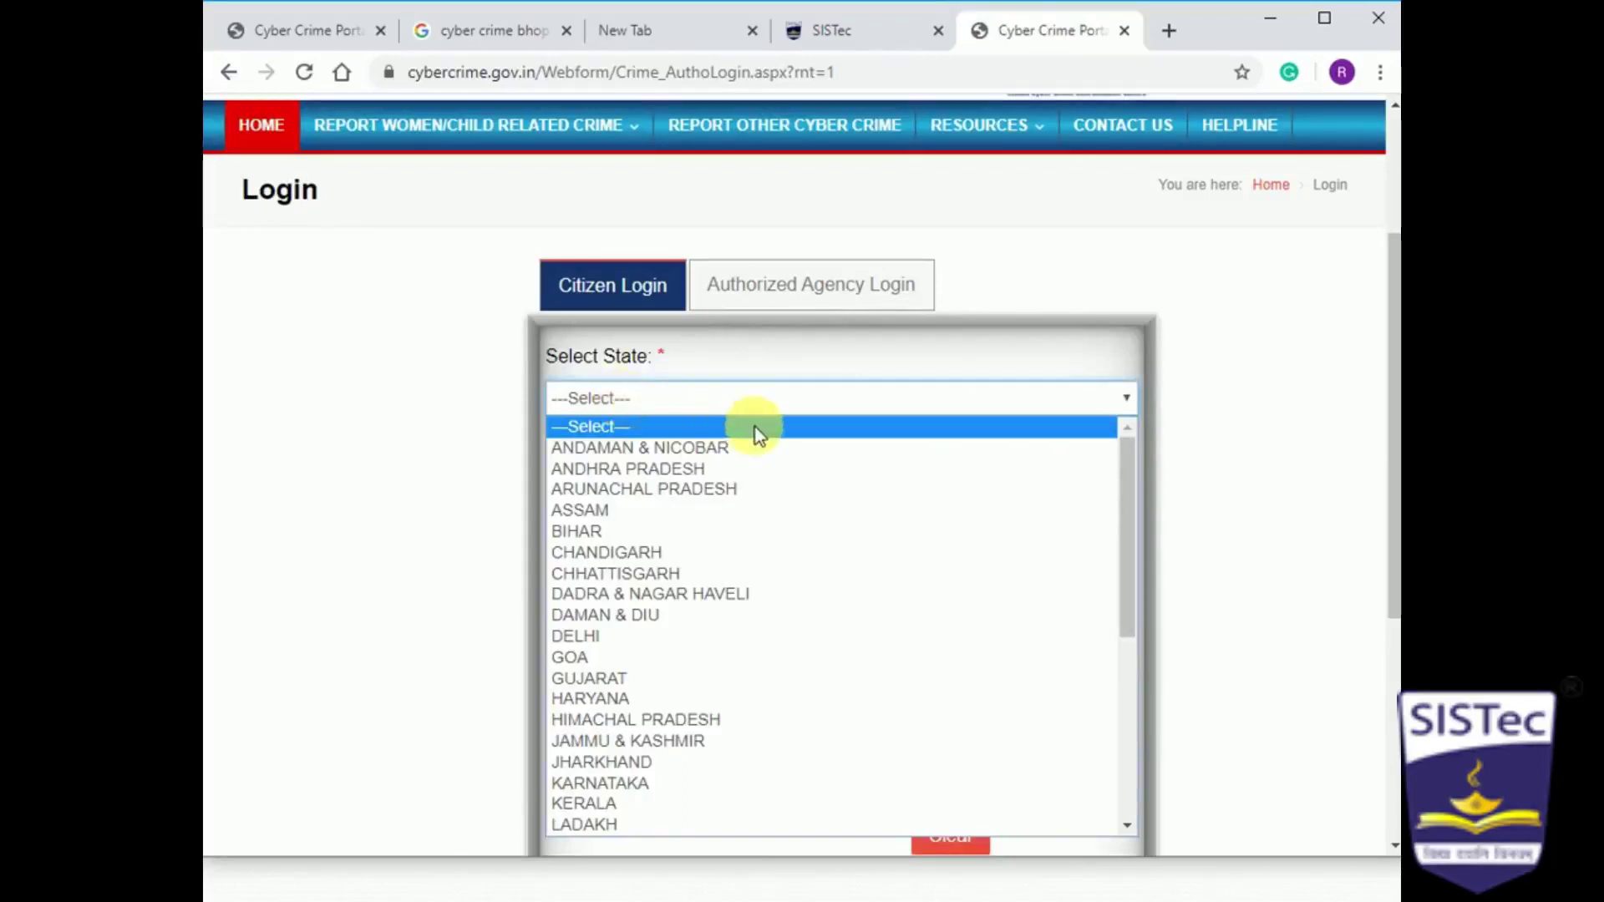
key(m)
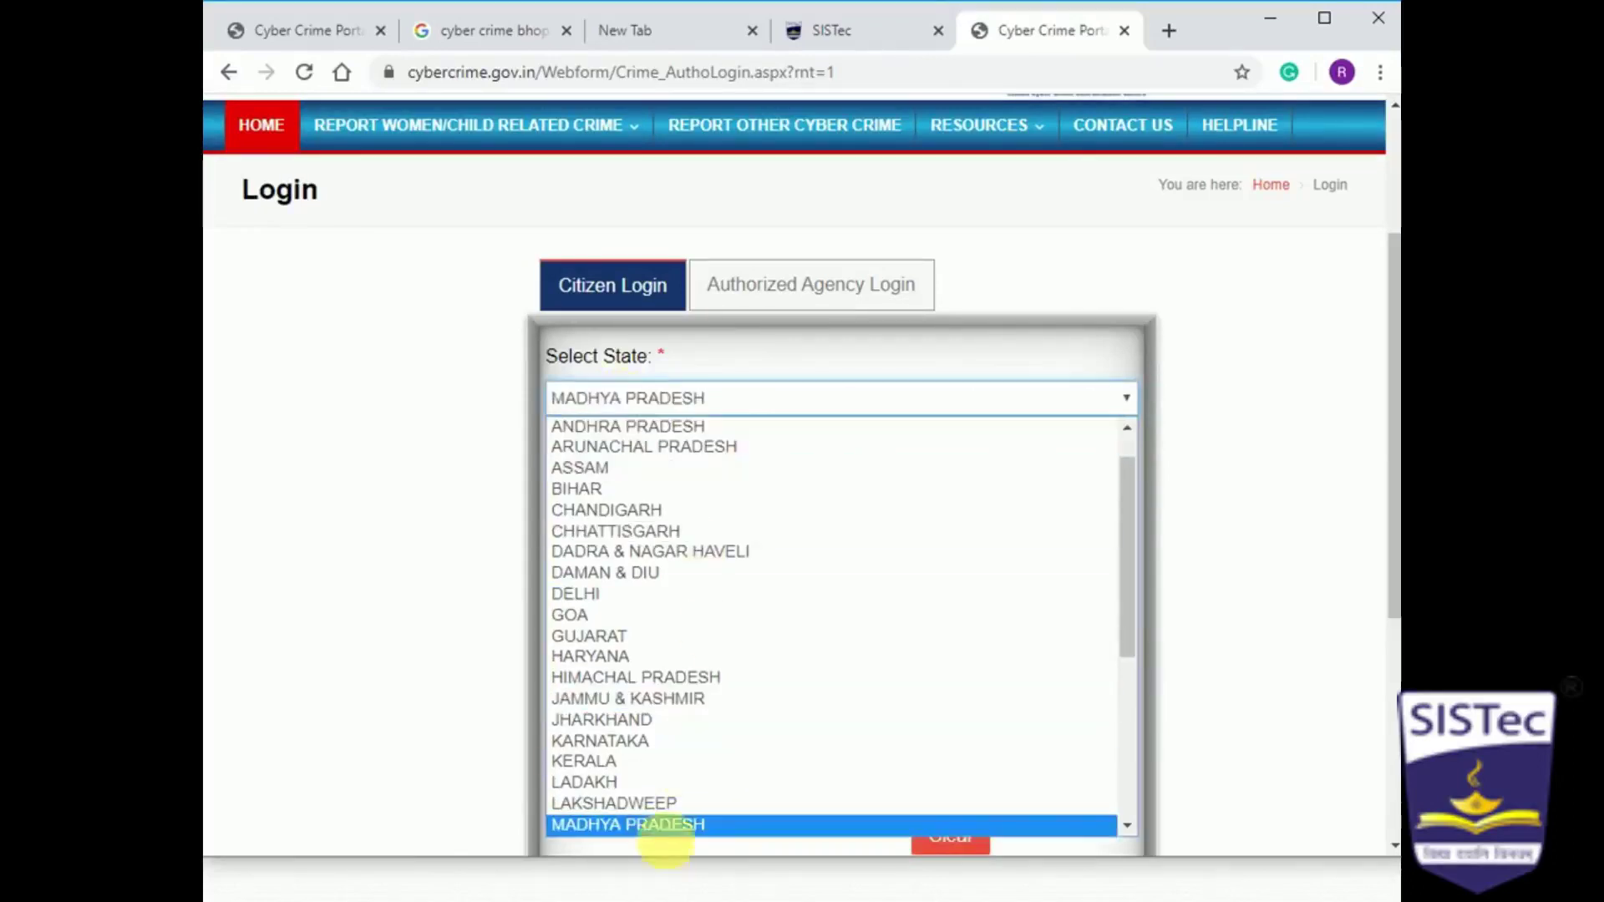
click(665, 800)
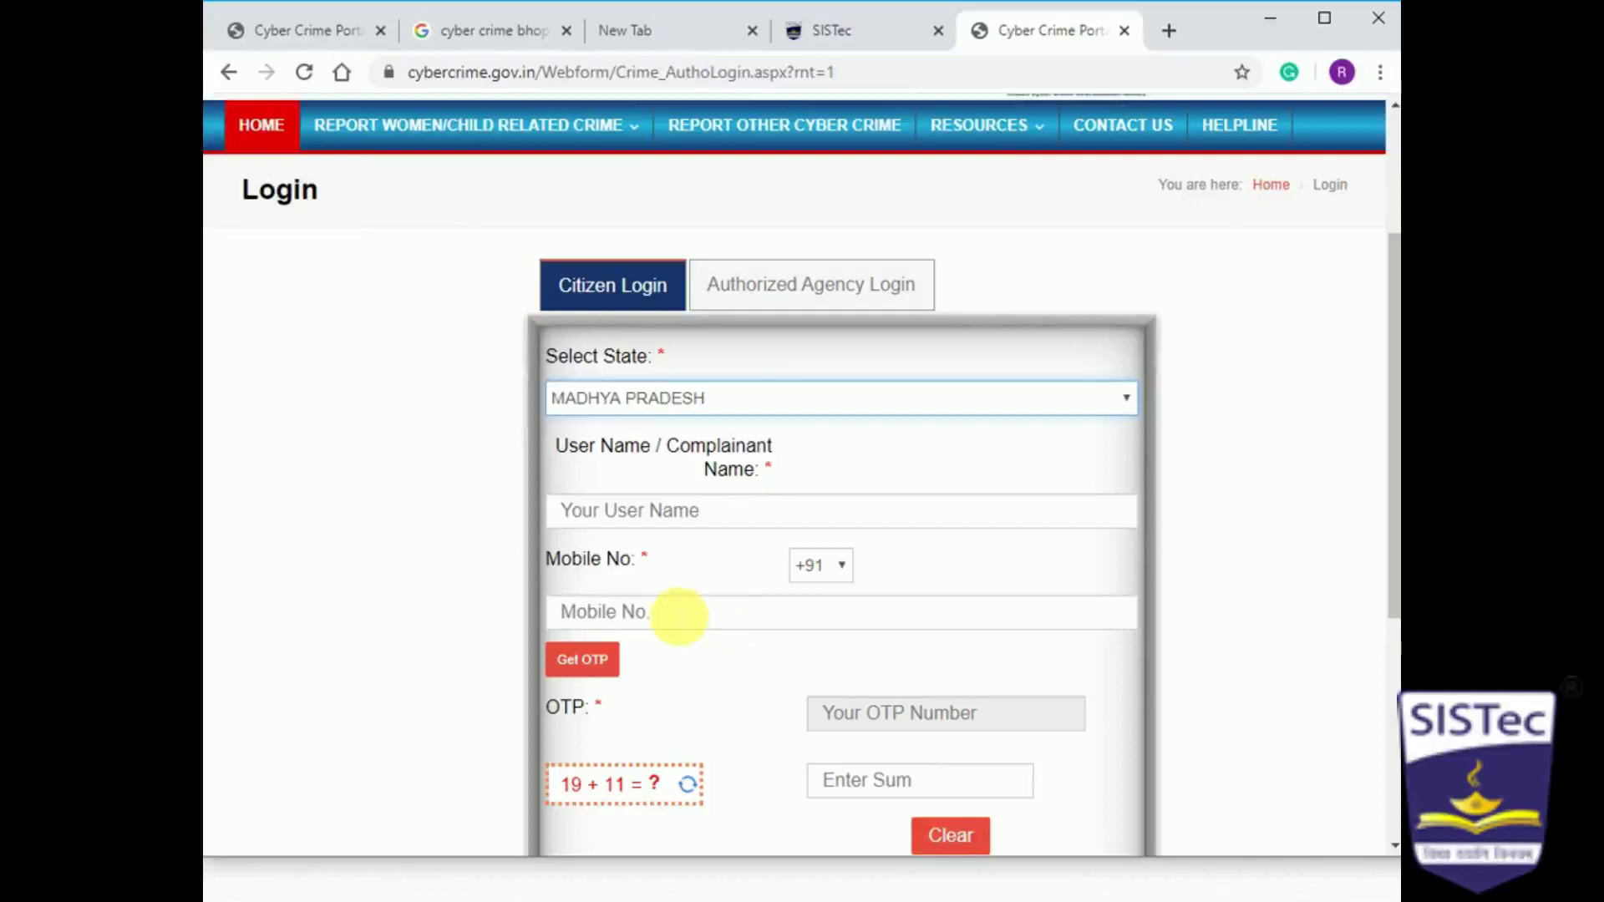
scroll(701, 673, down, 2)
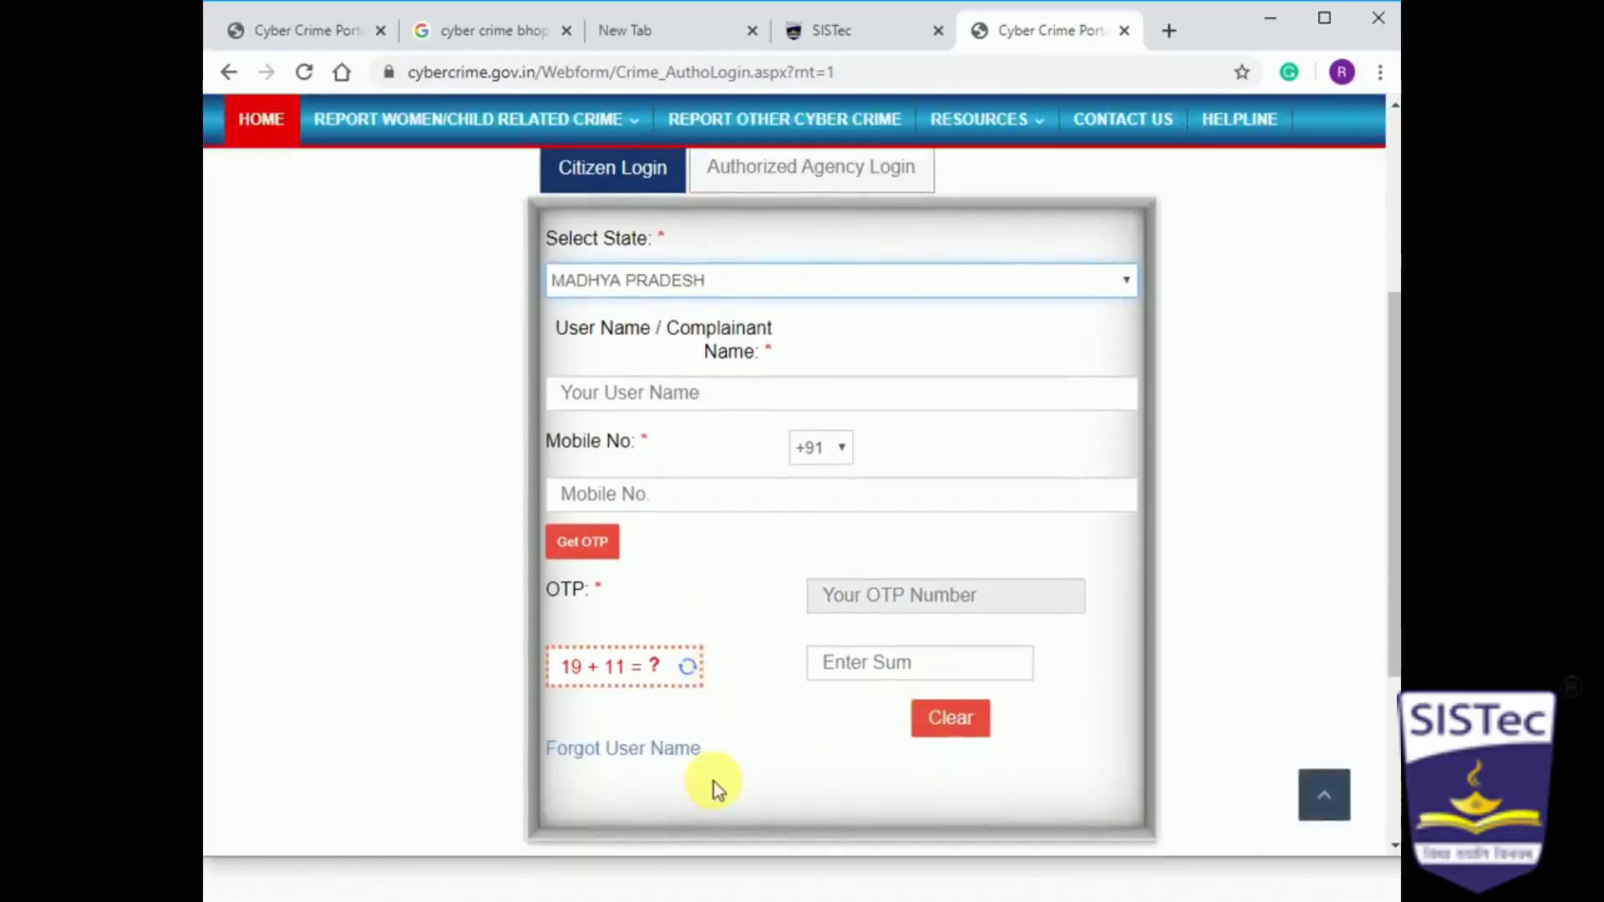
scroll(683, 697, up, 4)
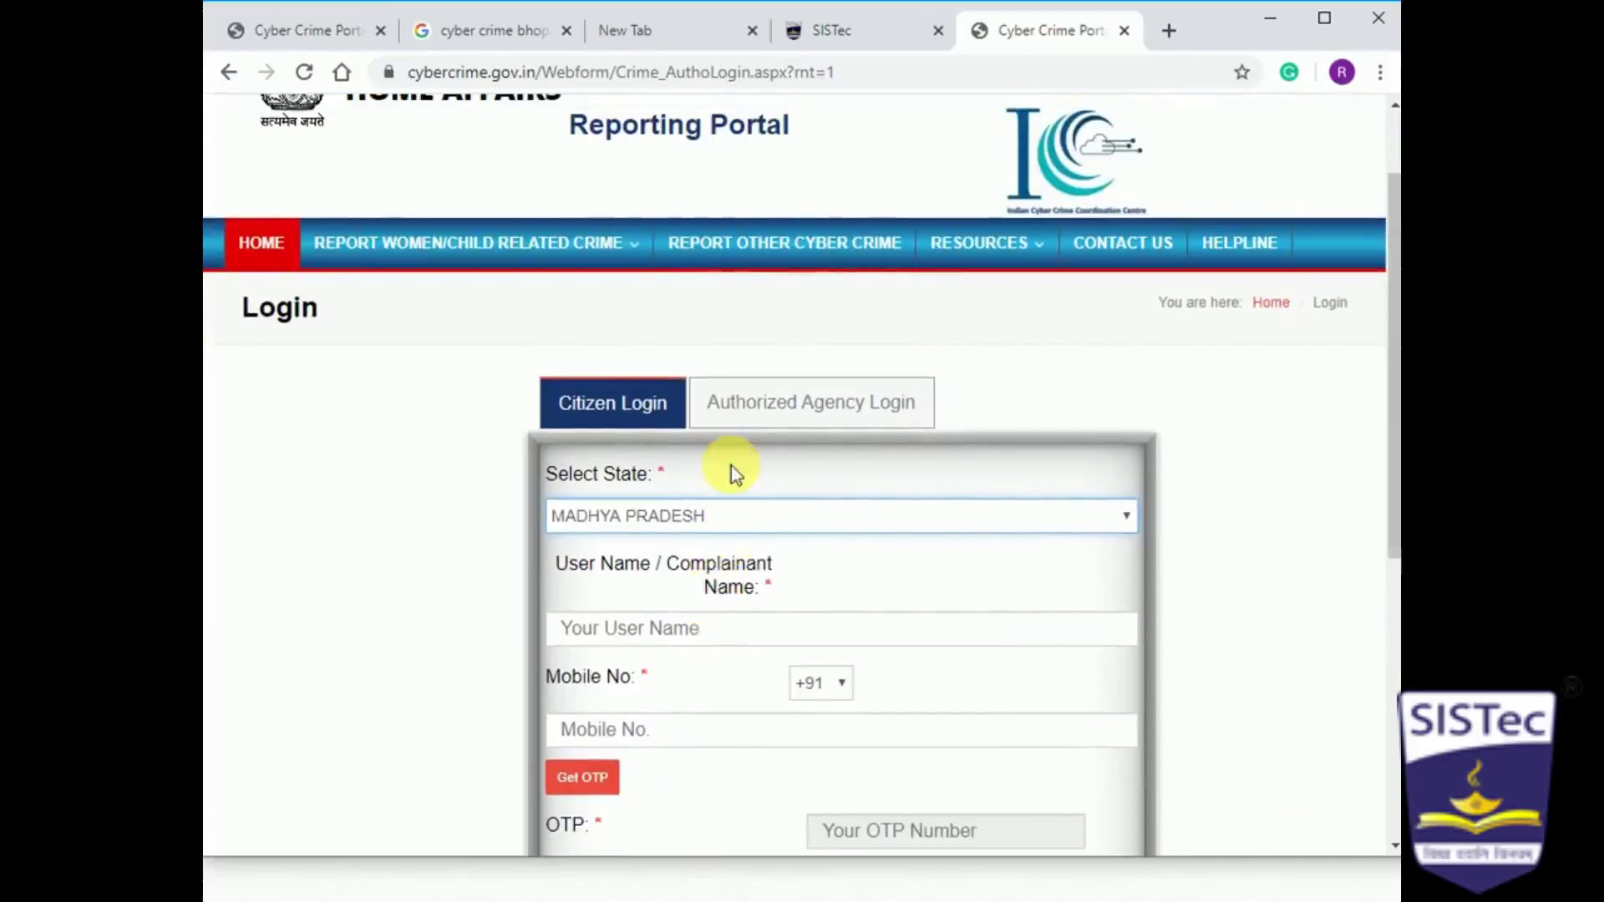
Start filing a complaint under Report Other Cyber Crime and accept the terms and conditions.
scroll(594, 401, up, 2)
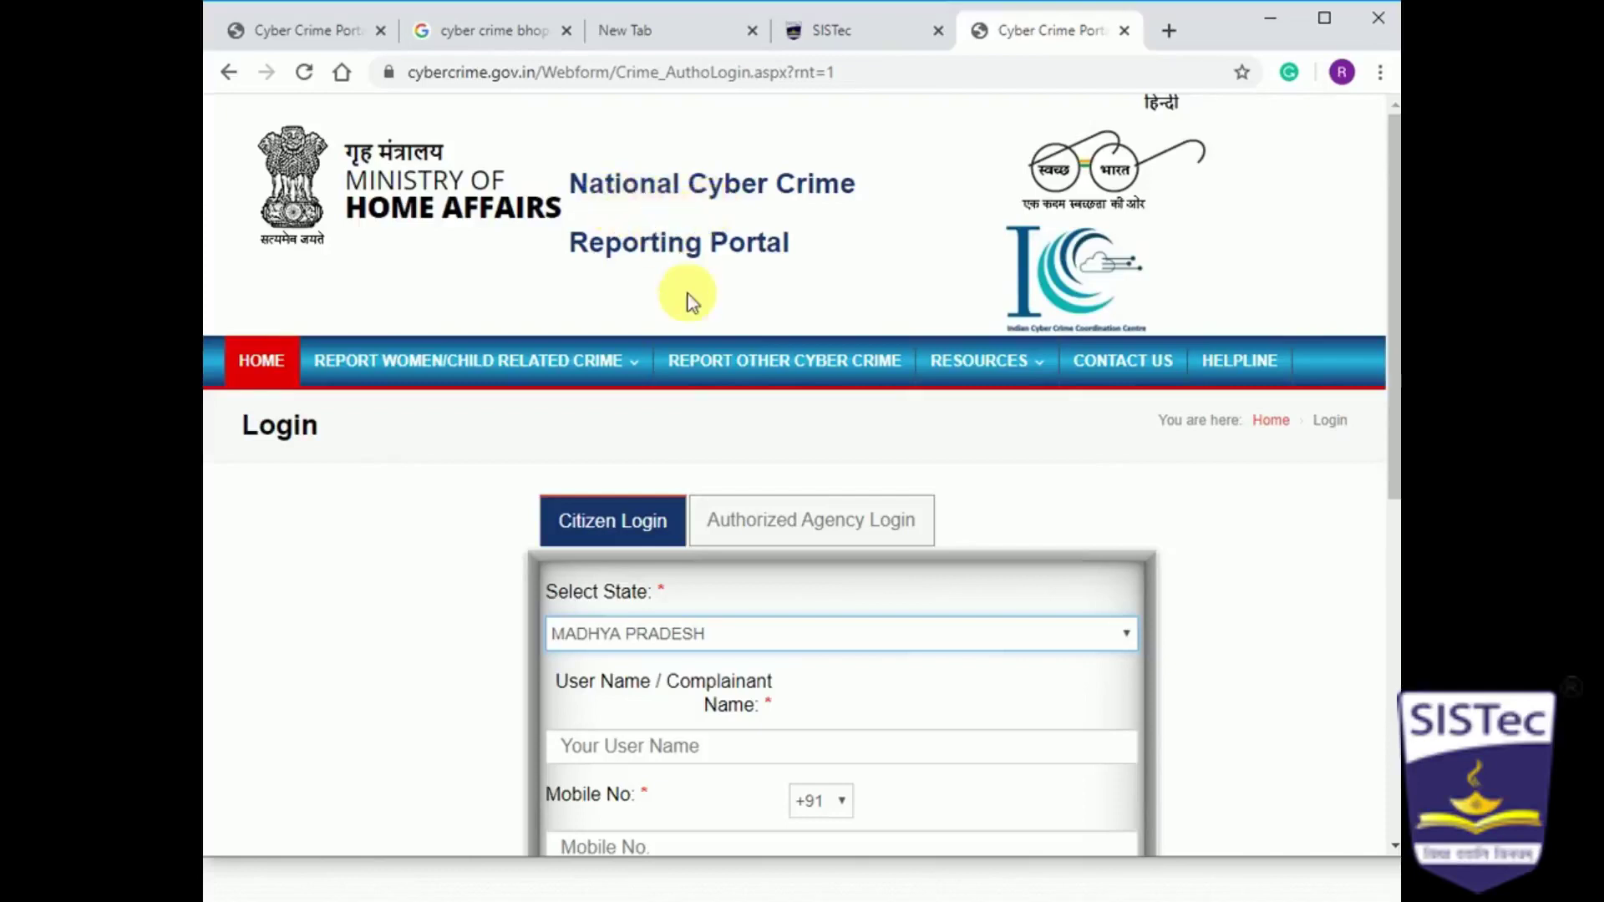
click(700, 368)
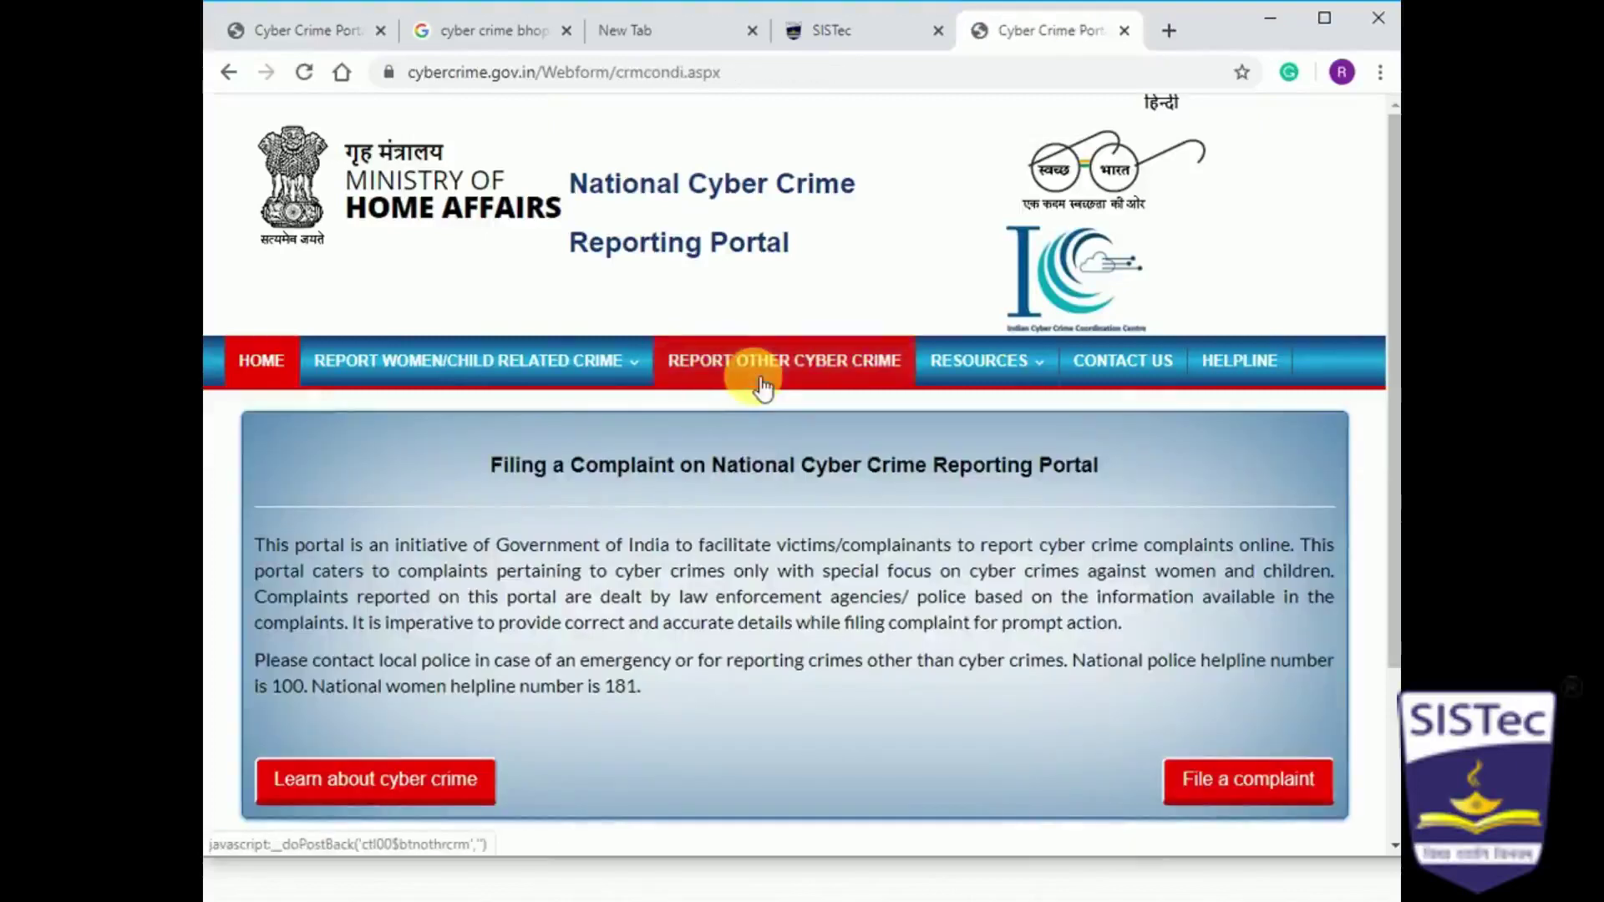
scroll(871, 637, down, 1)
scroll(871, 636, down, 1)
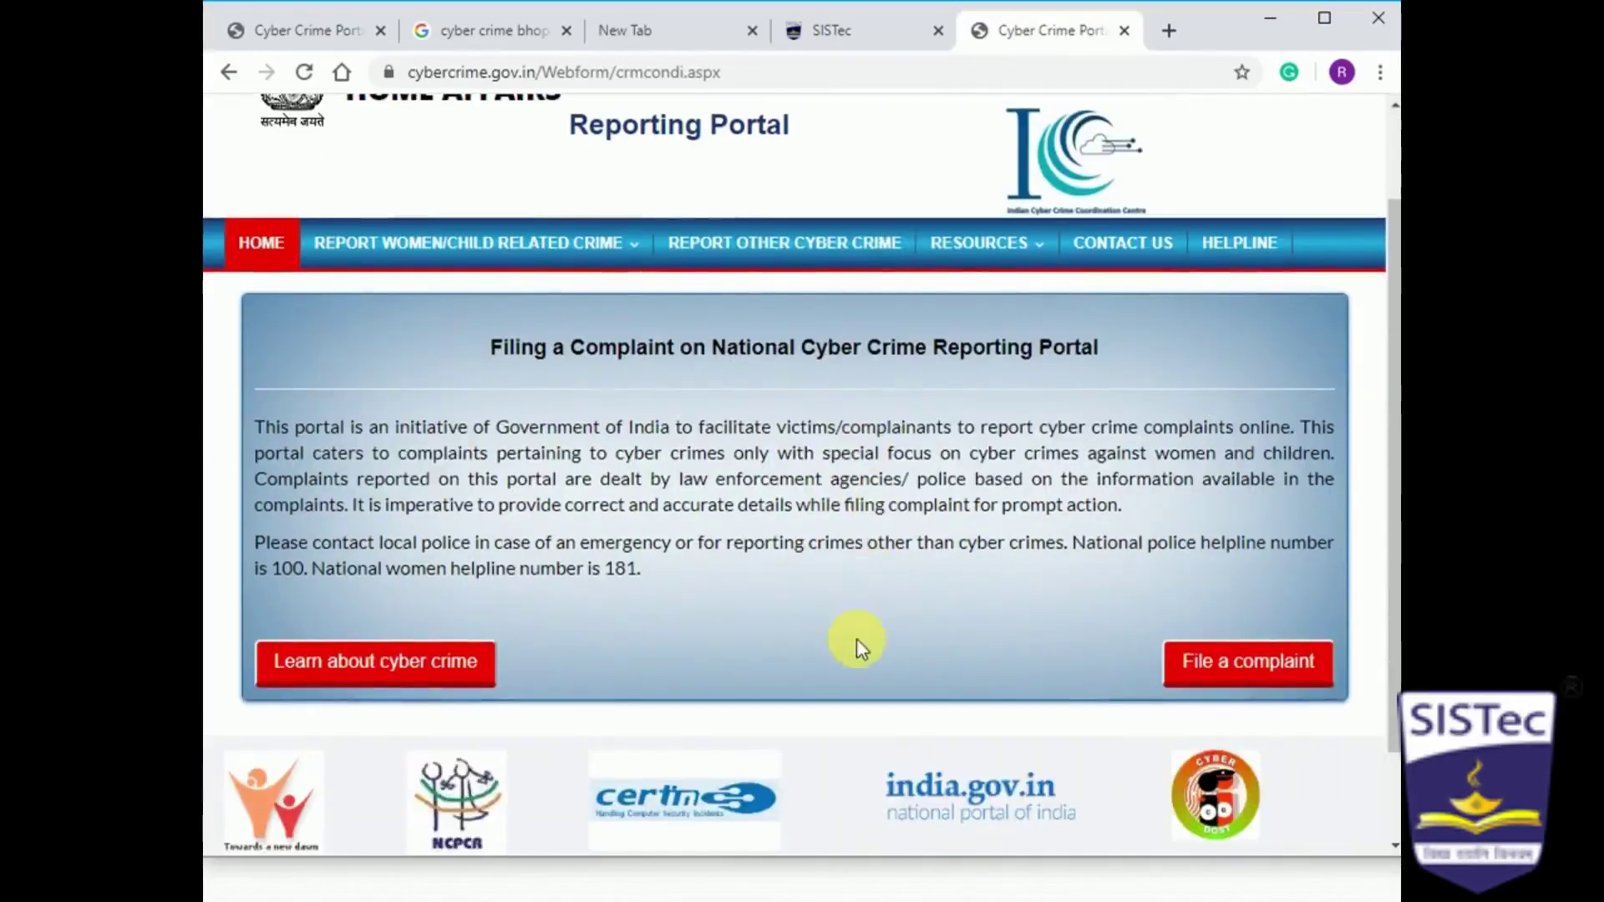
click(1213, 667)
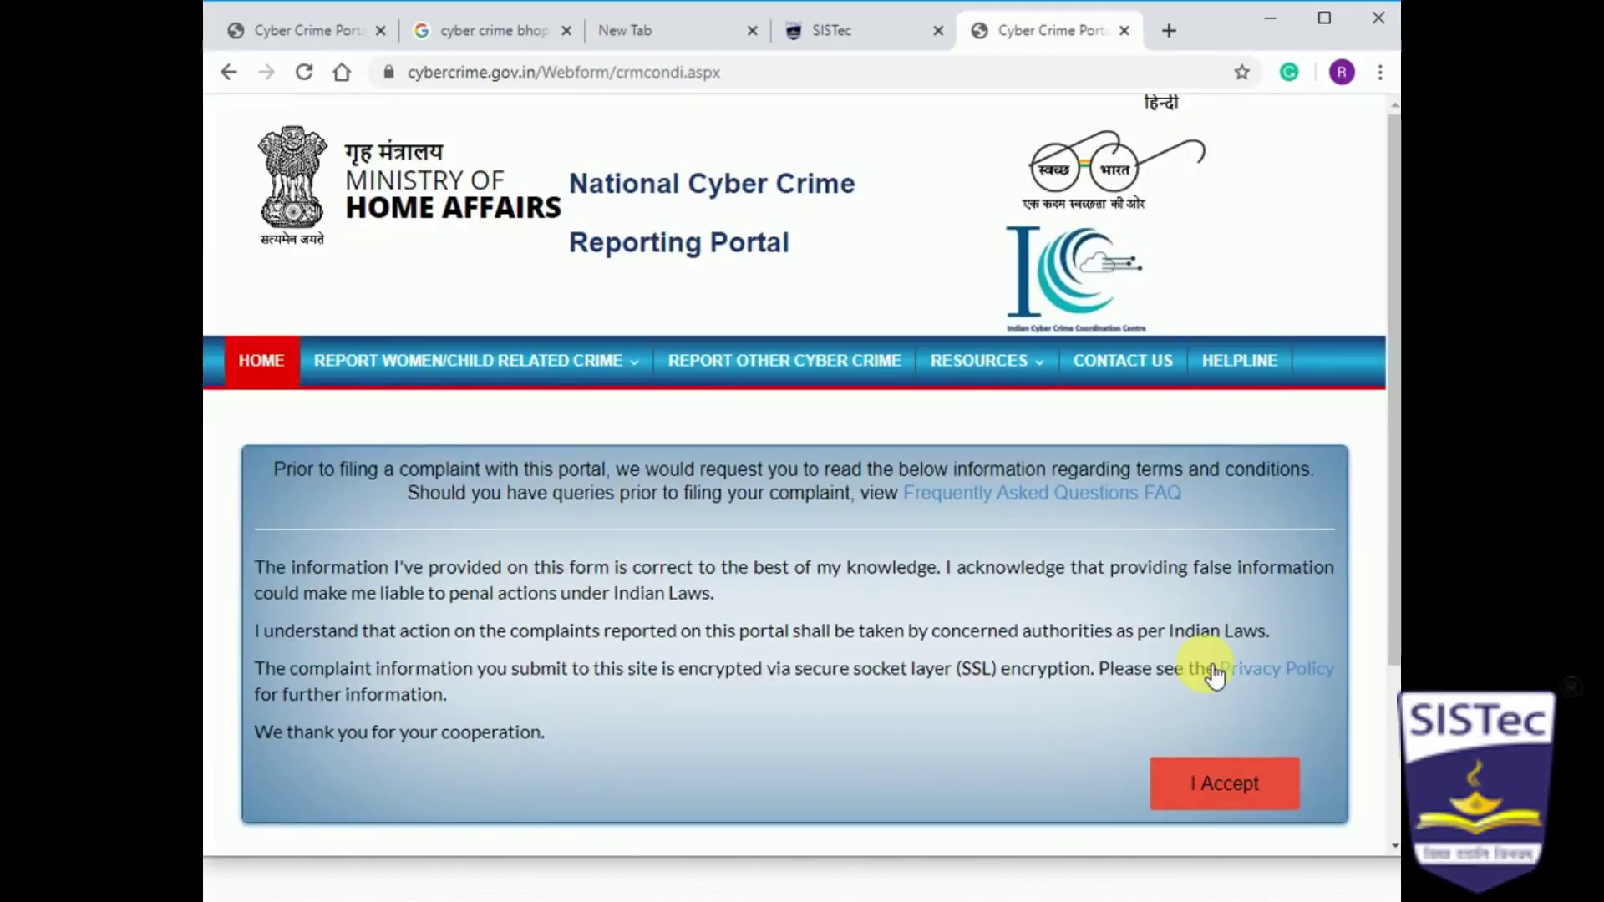
scroll(1195, 672, down, 1)
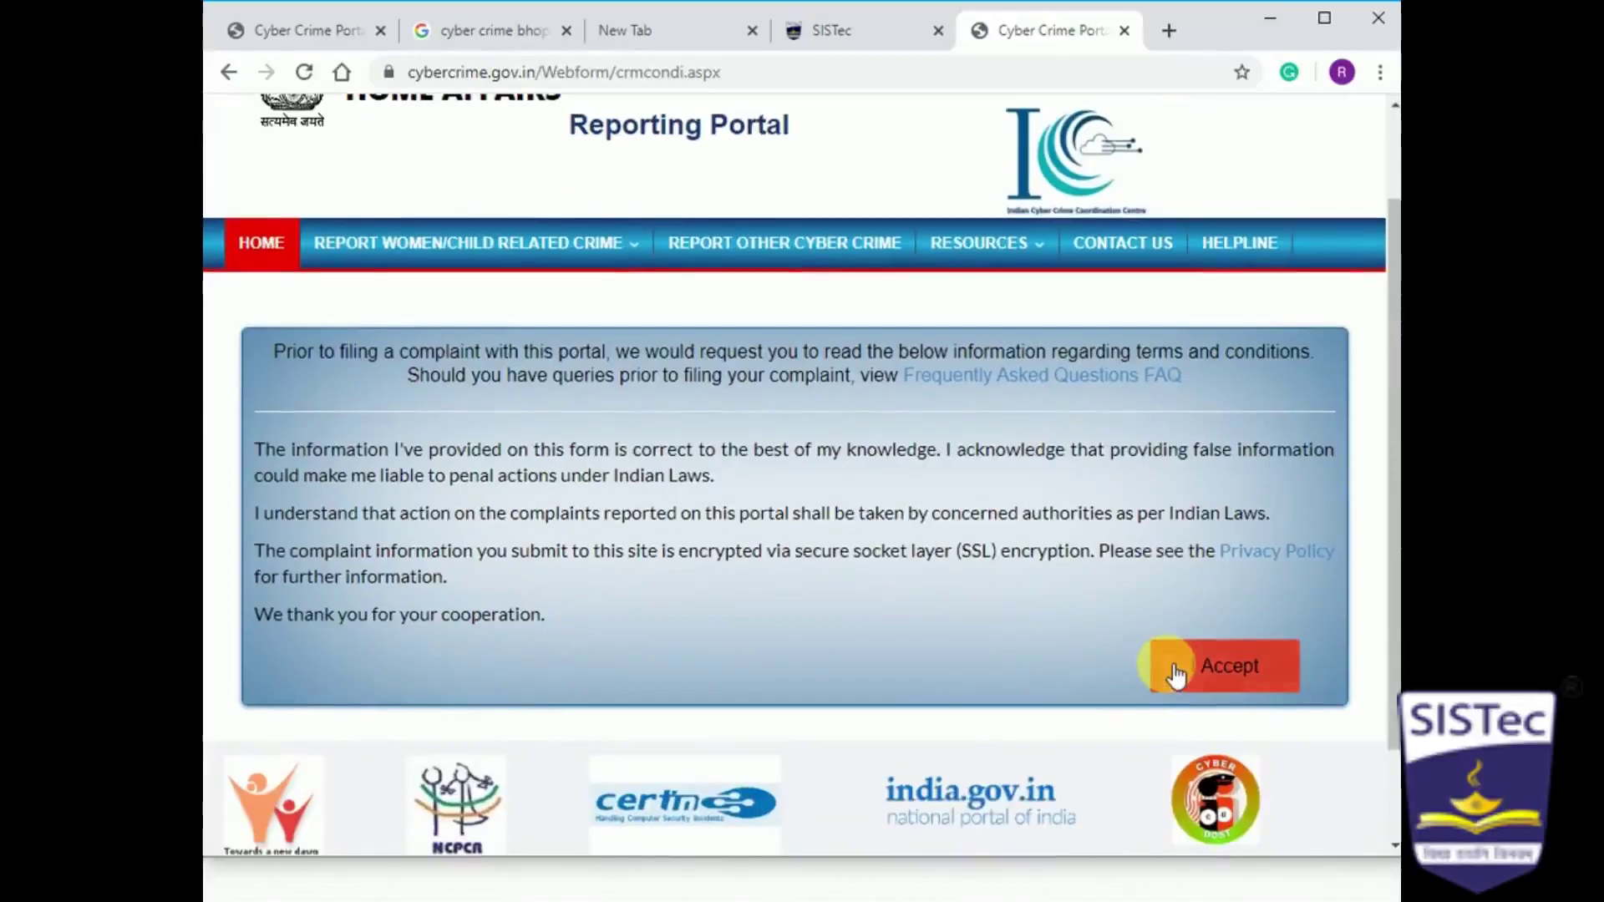
click(1189, 672)
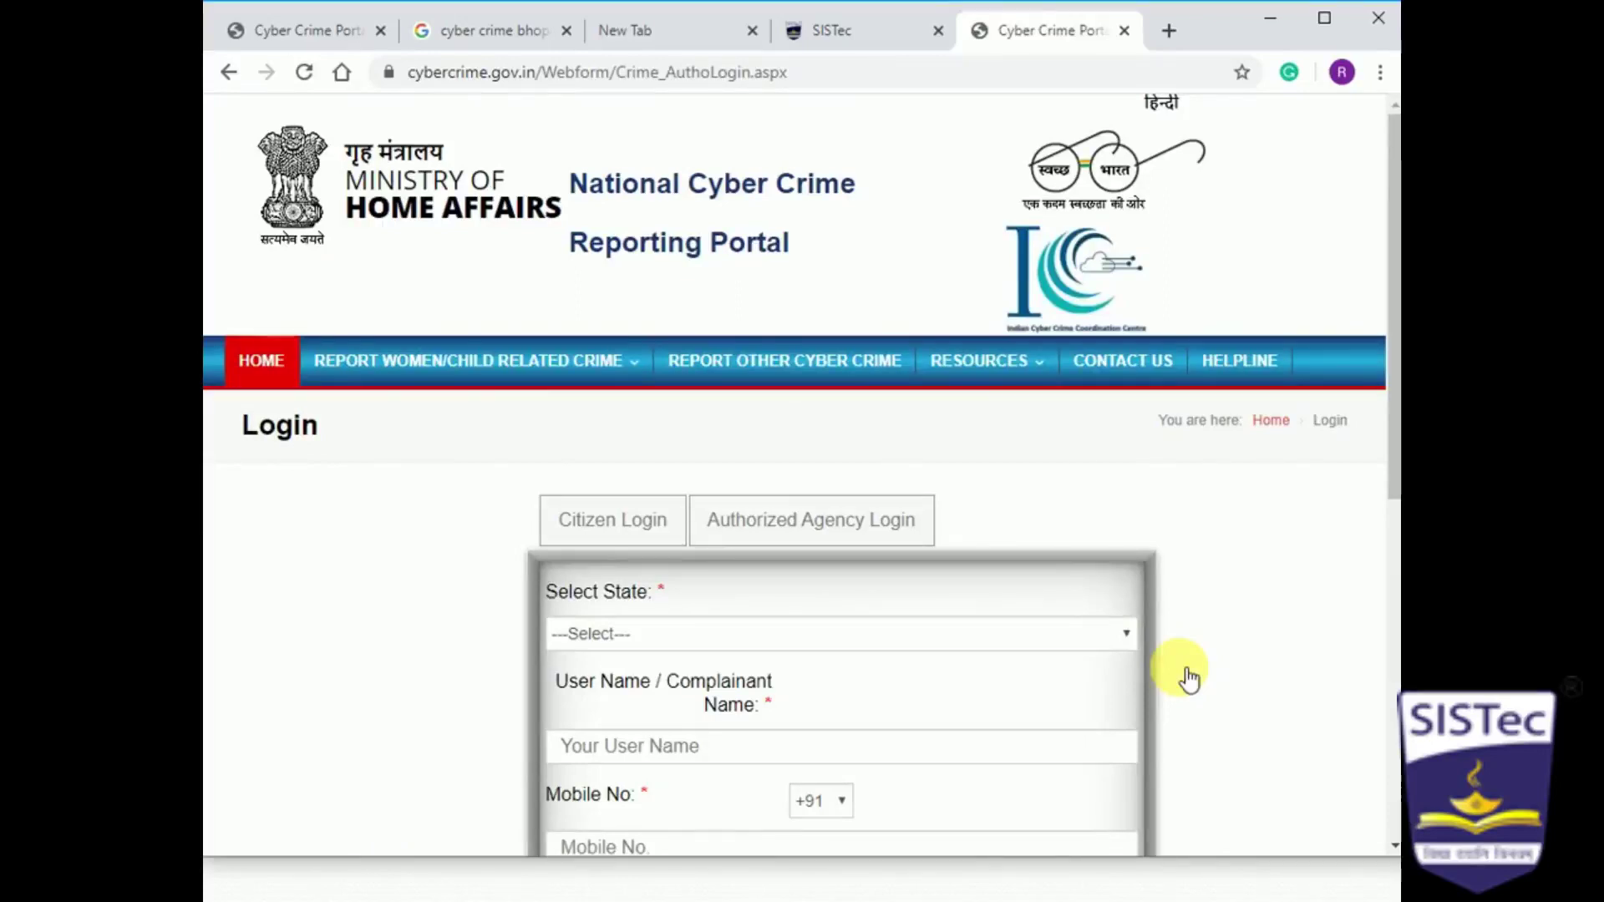
Examine the login fields required for reporting other cyber crime, from state and complainant name to OTP and sum.
scroll(1130, 662, down, 1)
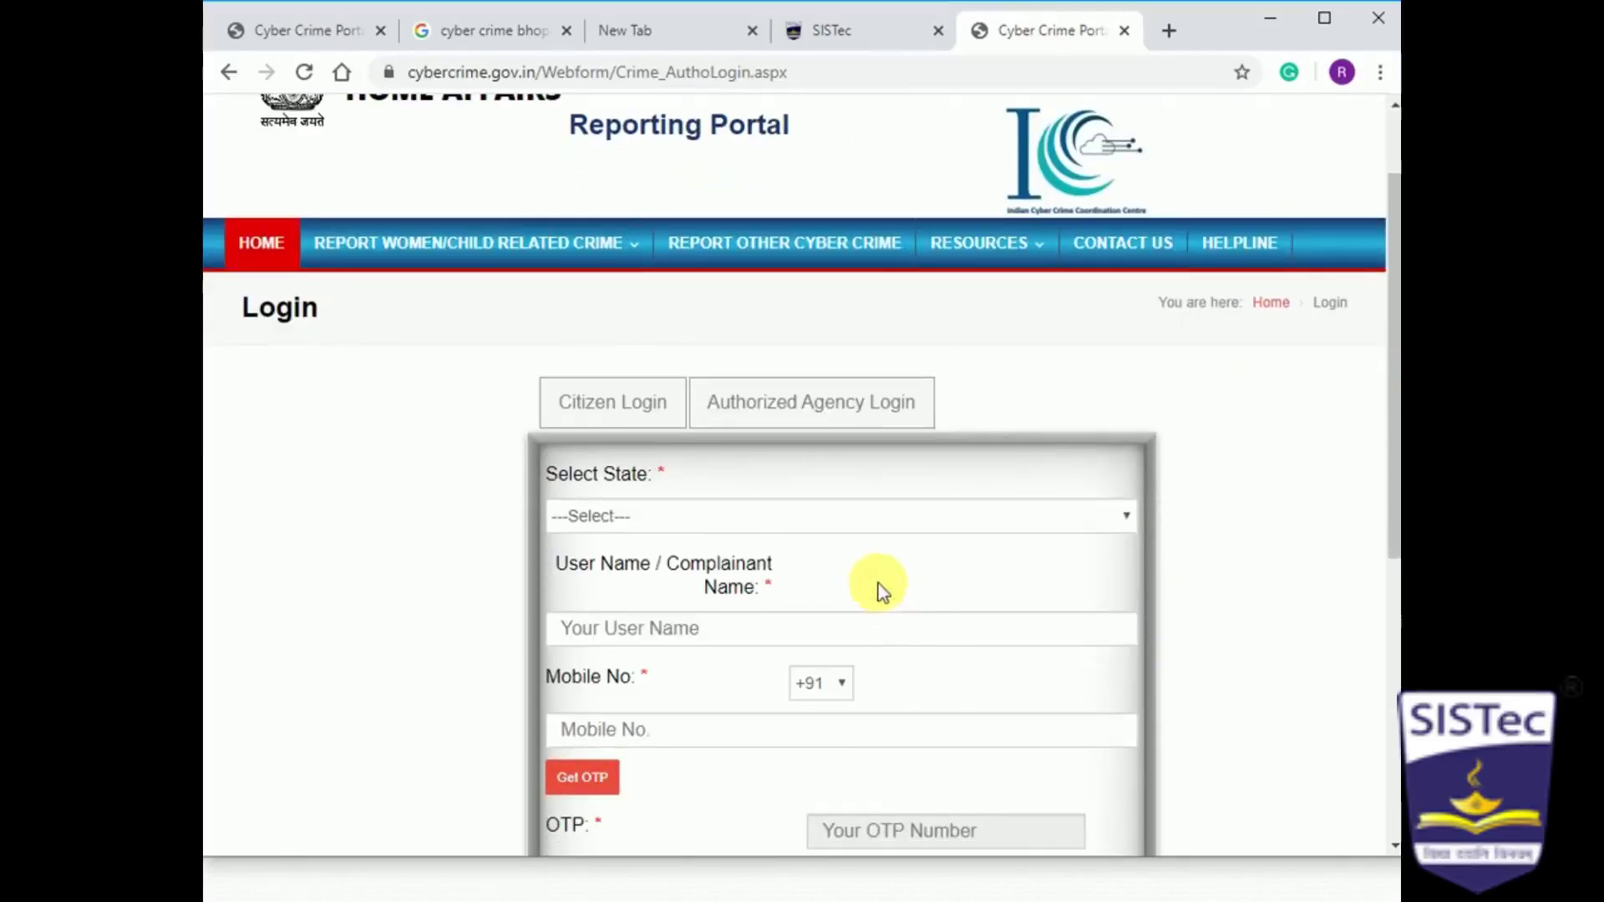
scroll(835, 535, down, 1)
scroll(844, 476, up, 1)
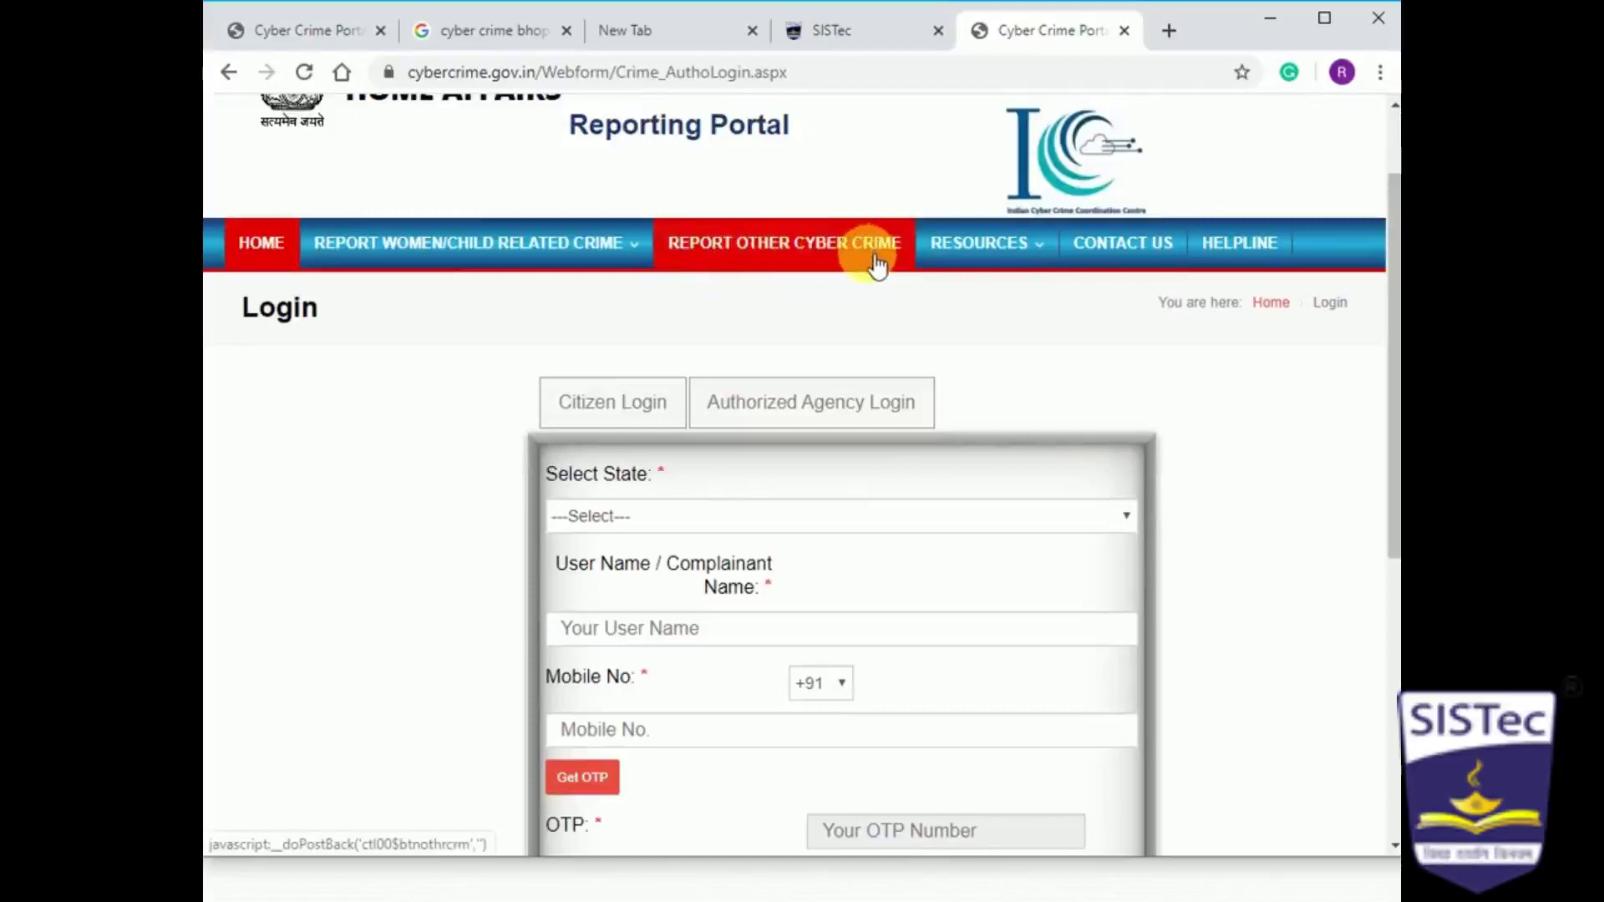
scroll(862, 423, down, 4)
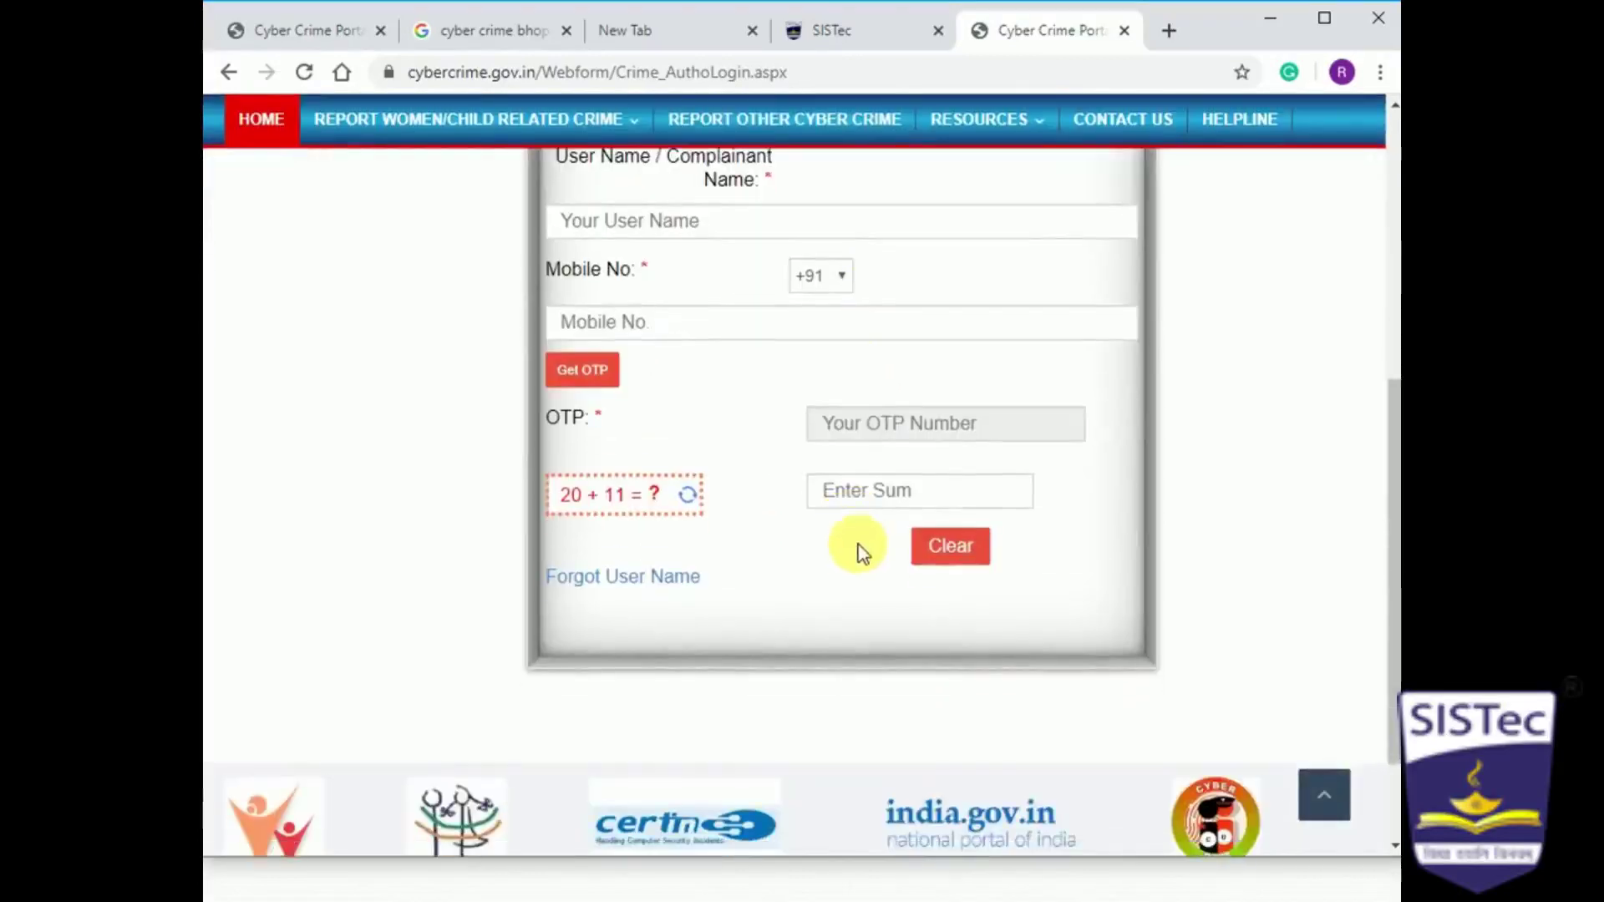
scroll(856, 543, up, 3)
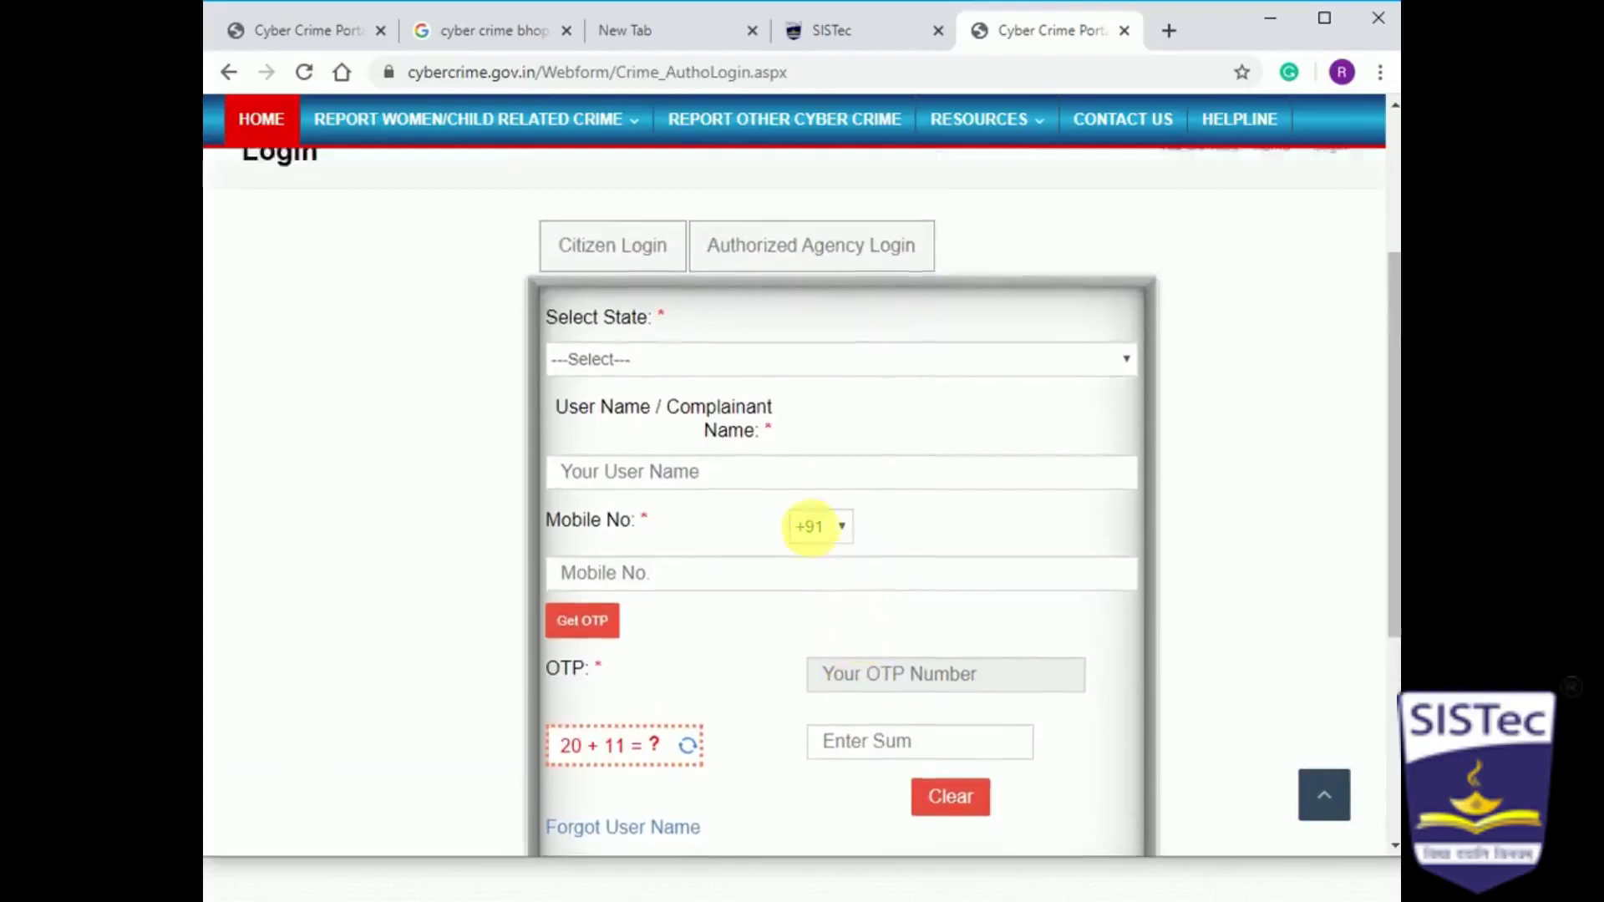
scroll(810, 526, up, 1)
click(639, 358)
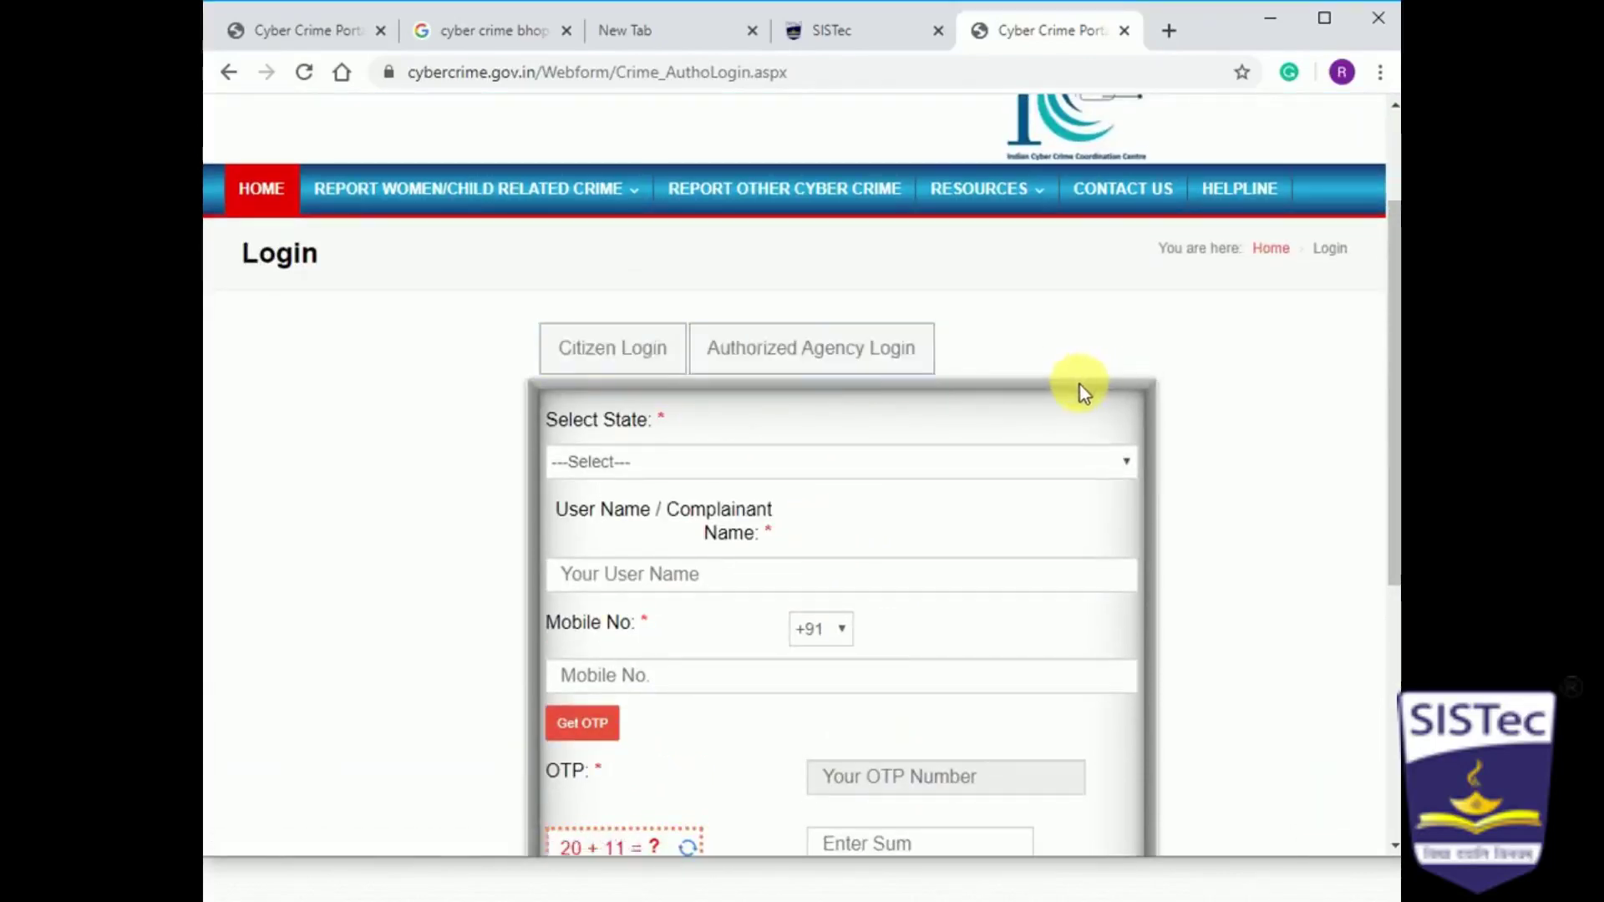
scroll(1079, 367, up, 2)
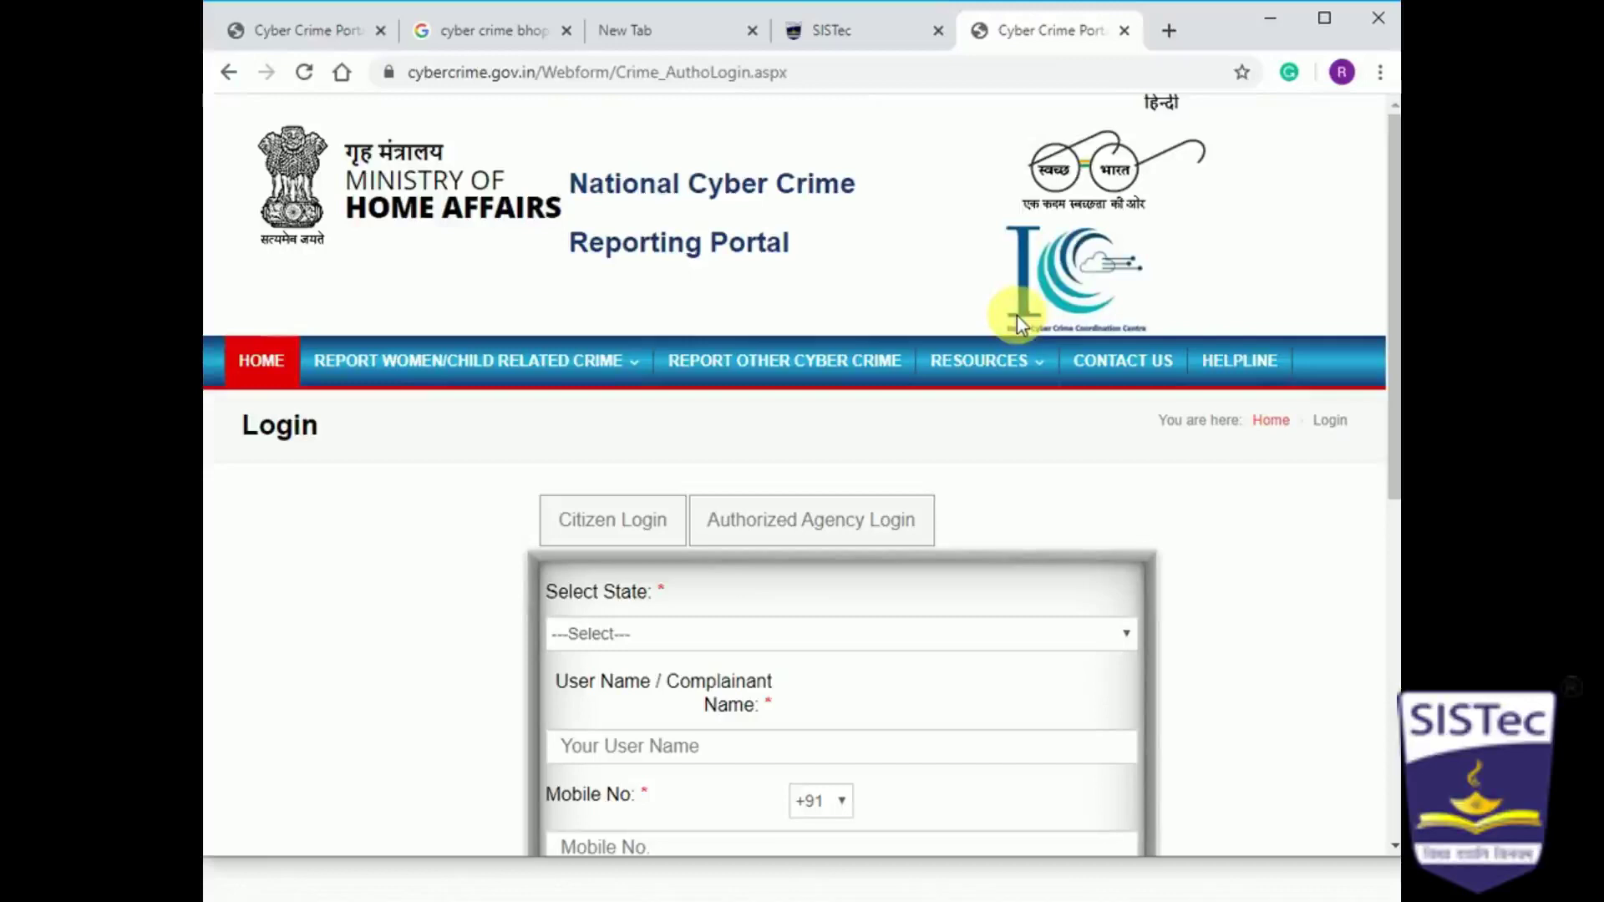
Switch to the running PowerPoint slide show and advance past the References slide to the closing Thanks slide.
key(super)
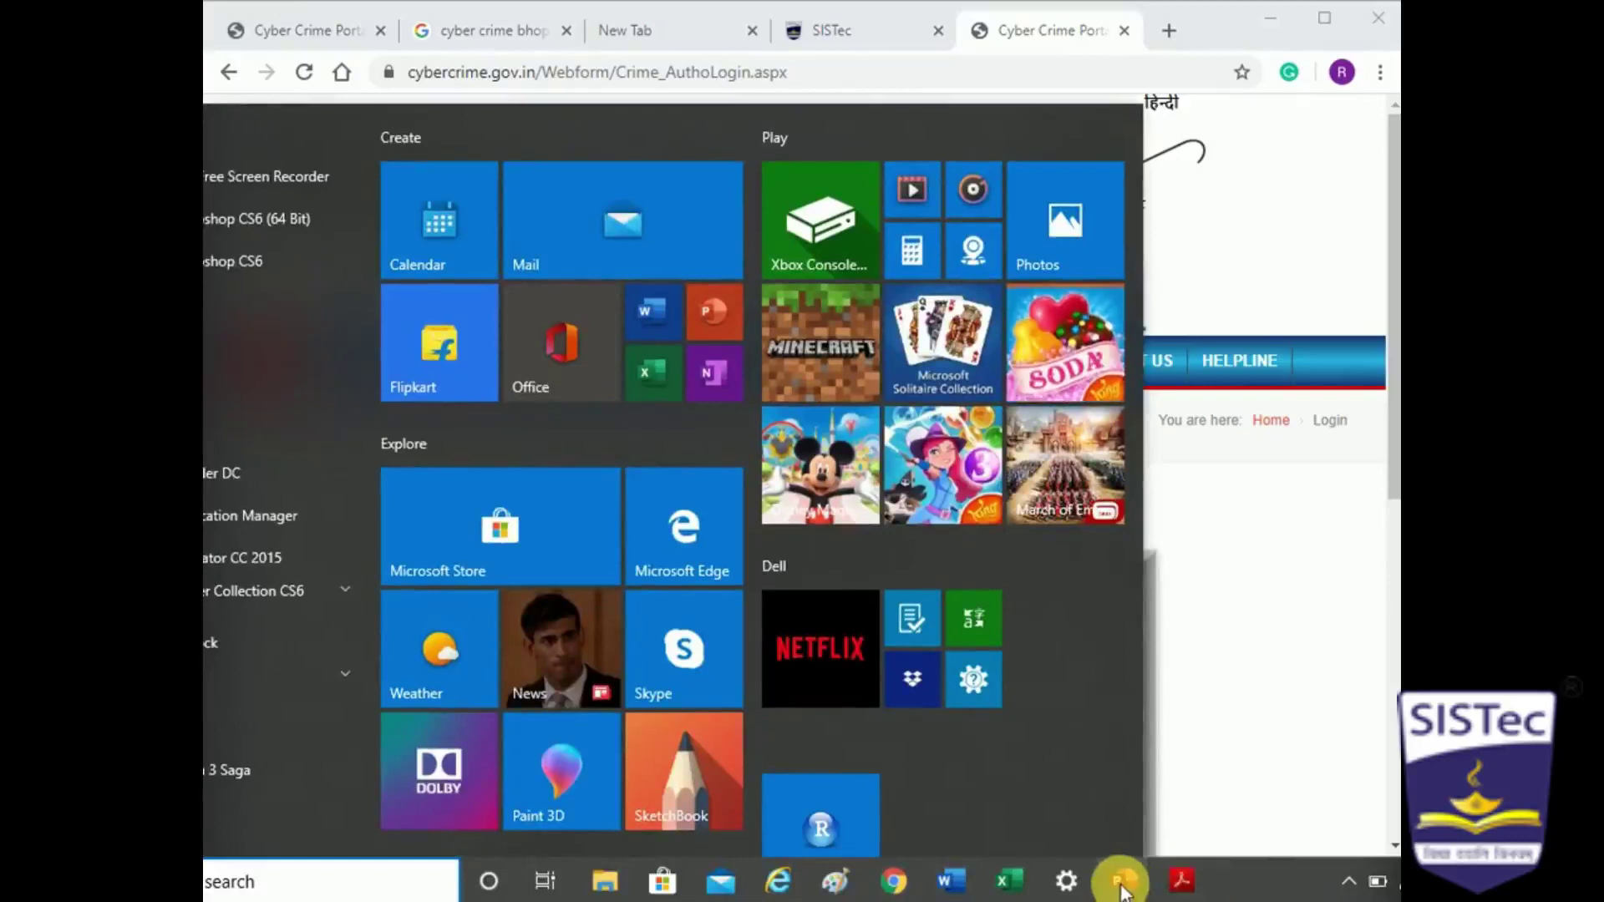
mouse_move(1122, 887)
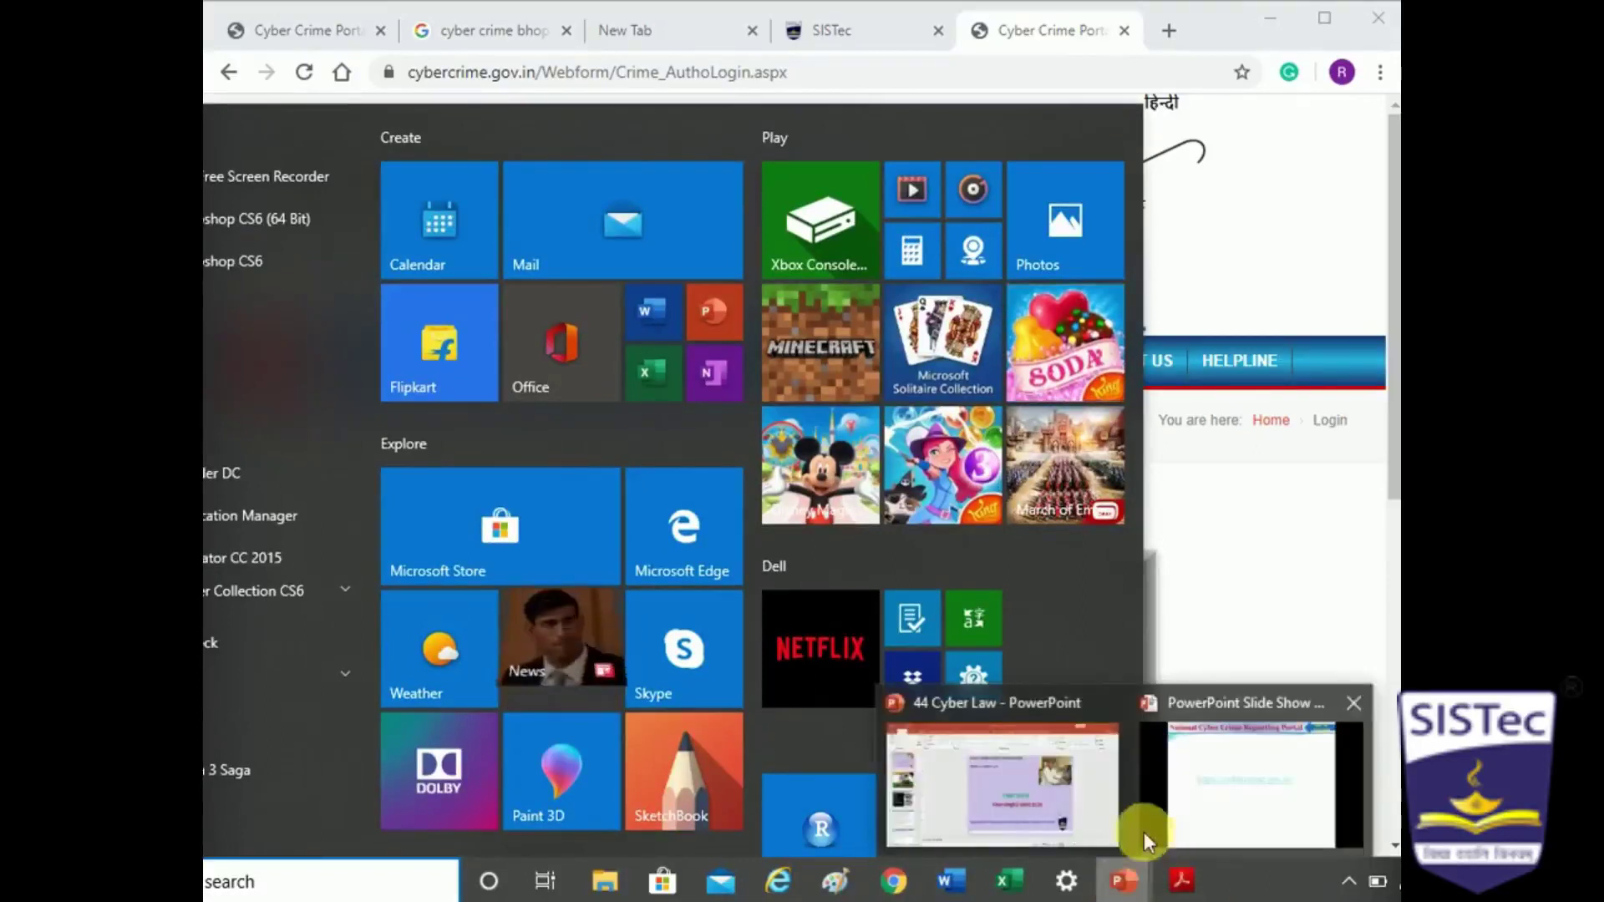
click(1261, 796)
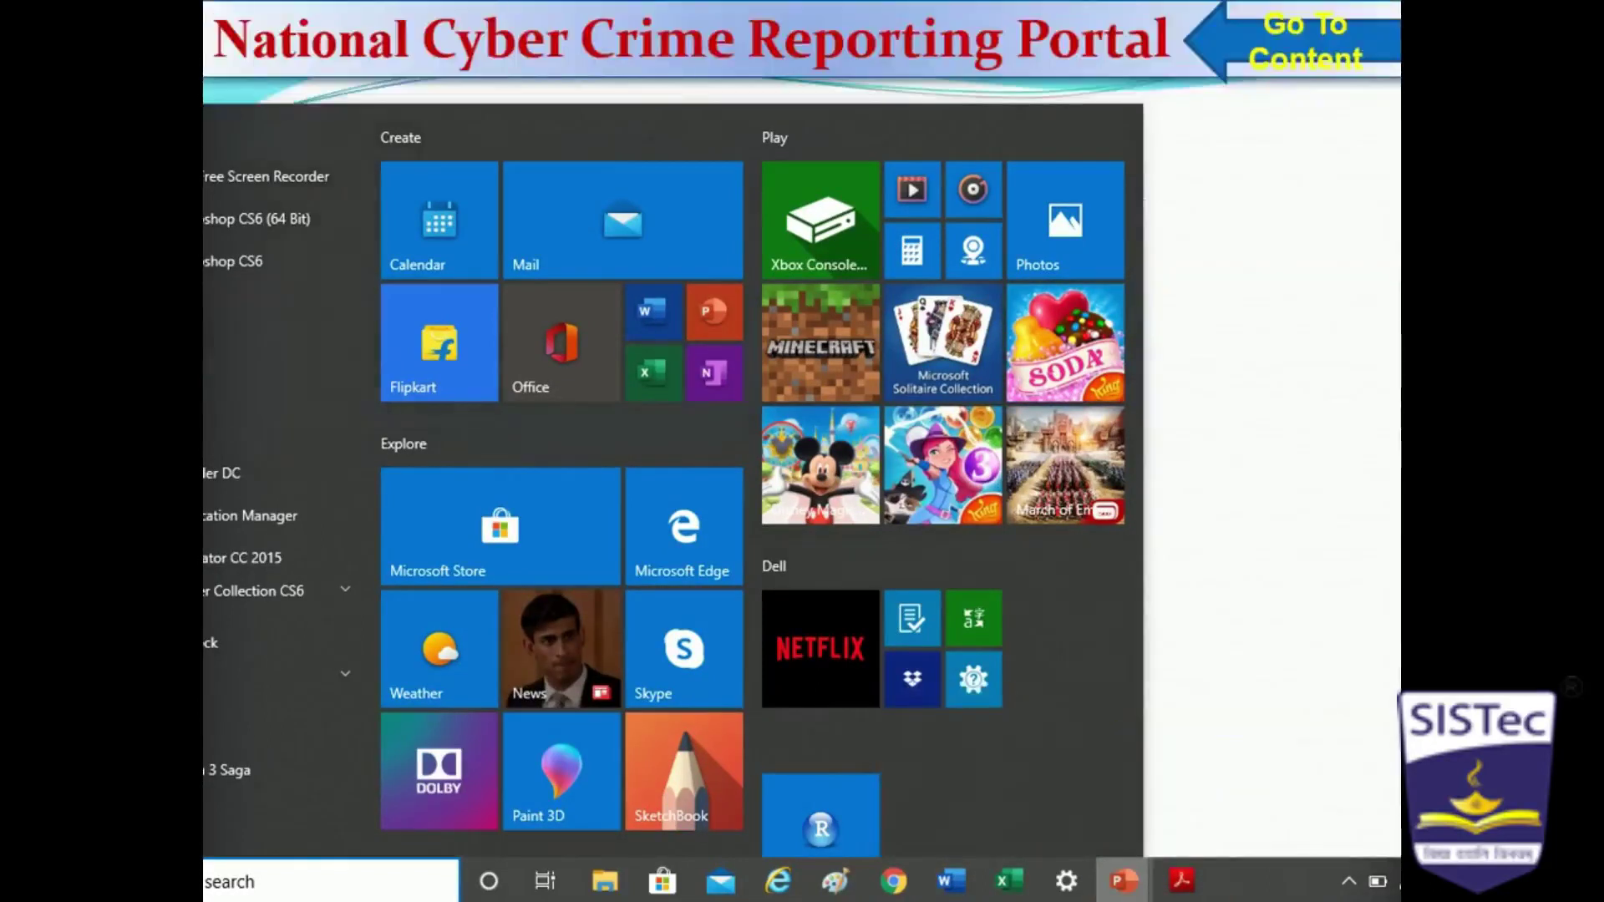
click(835, 662)
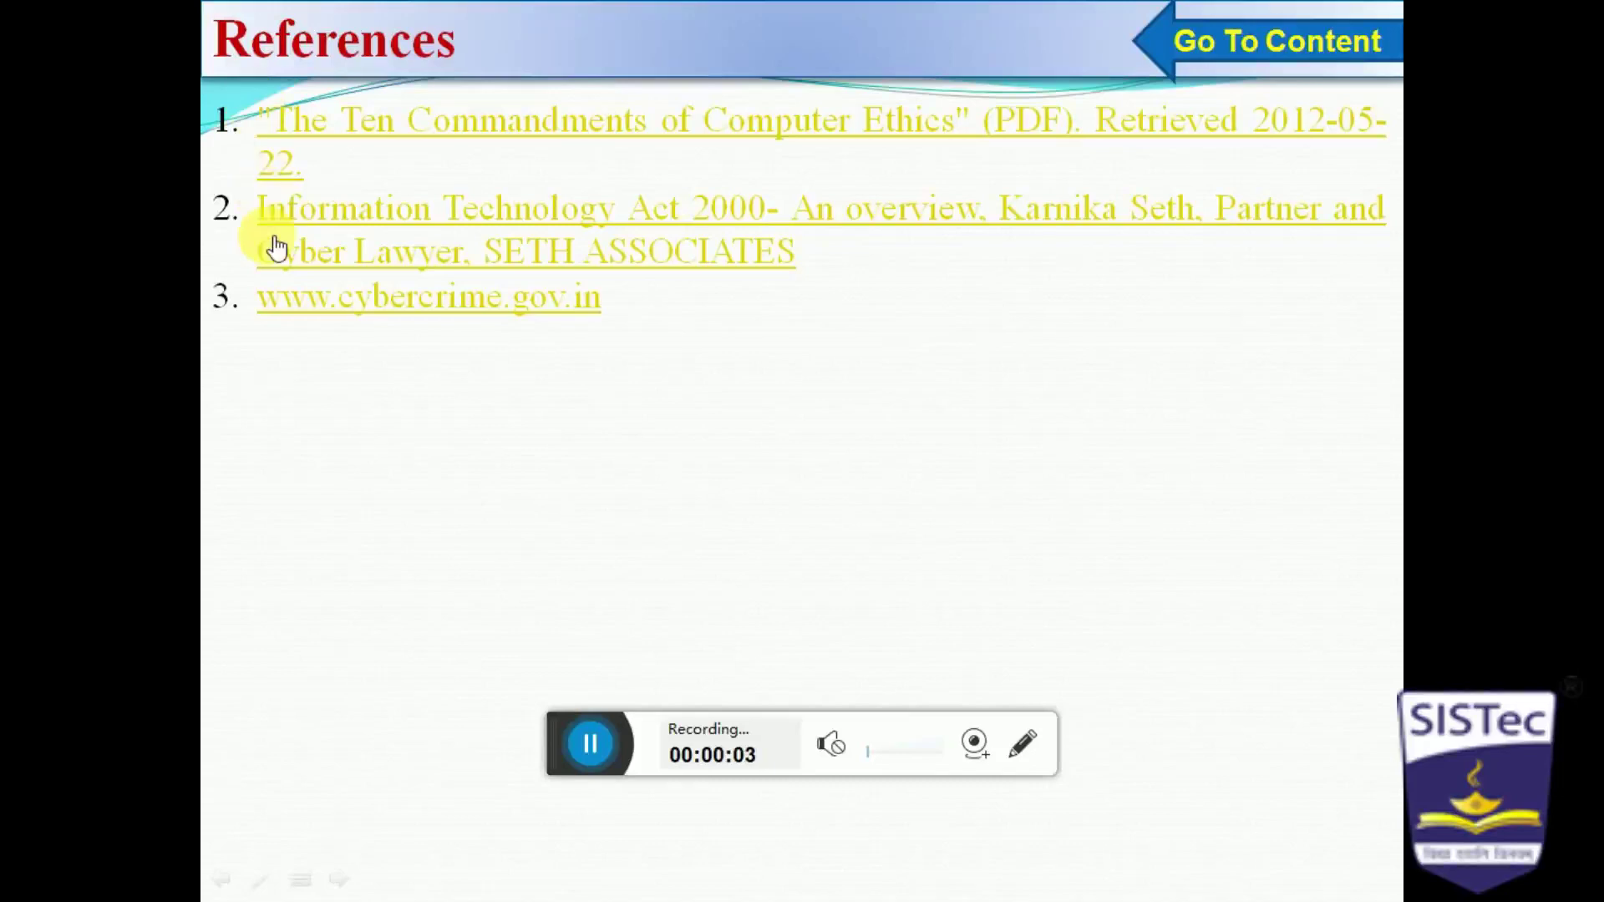
click(855, 559)
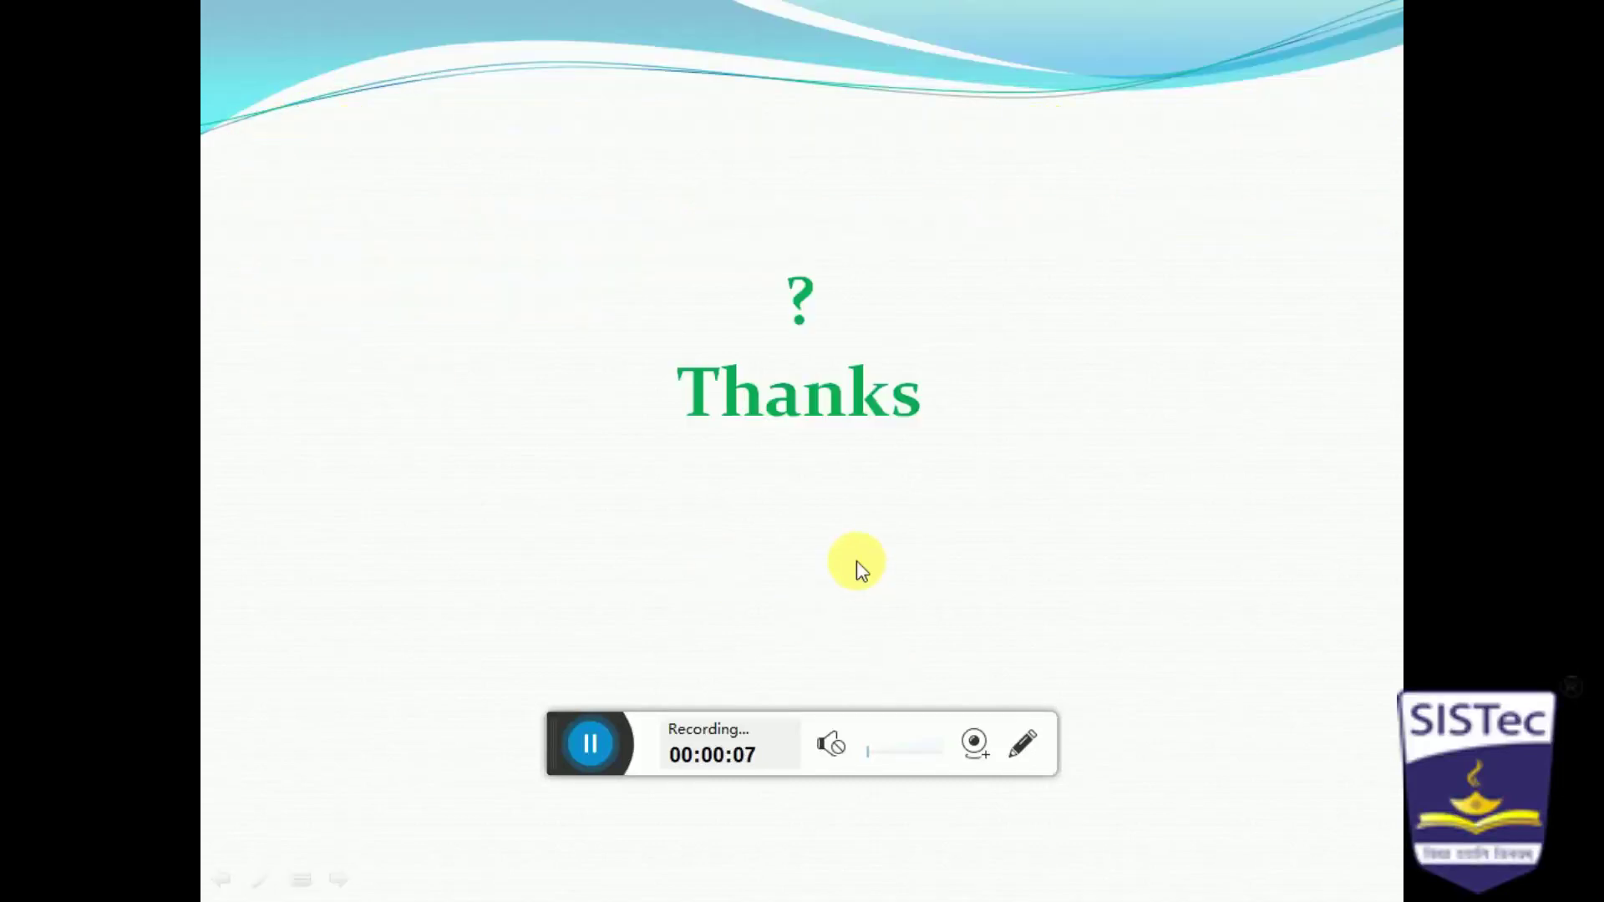
click(594, 745)
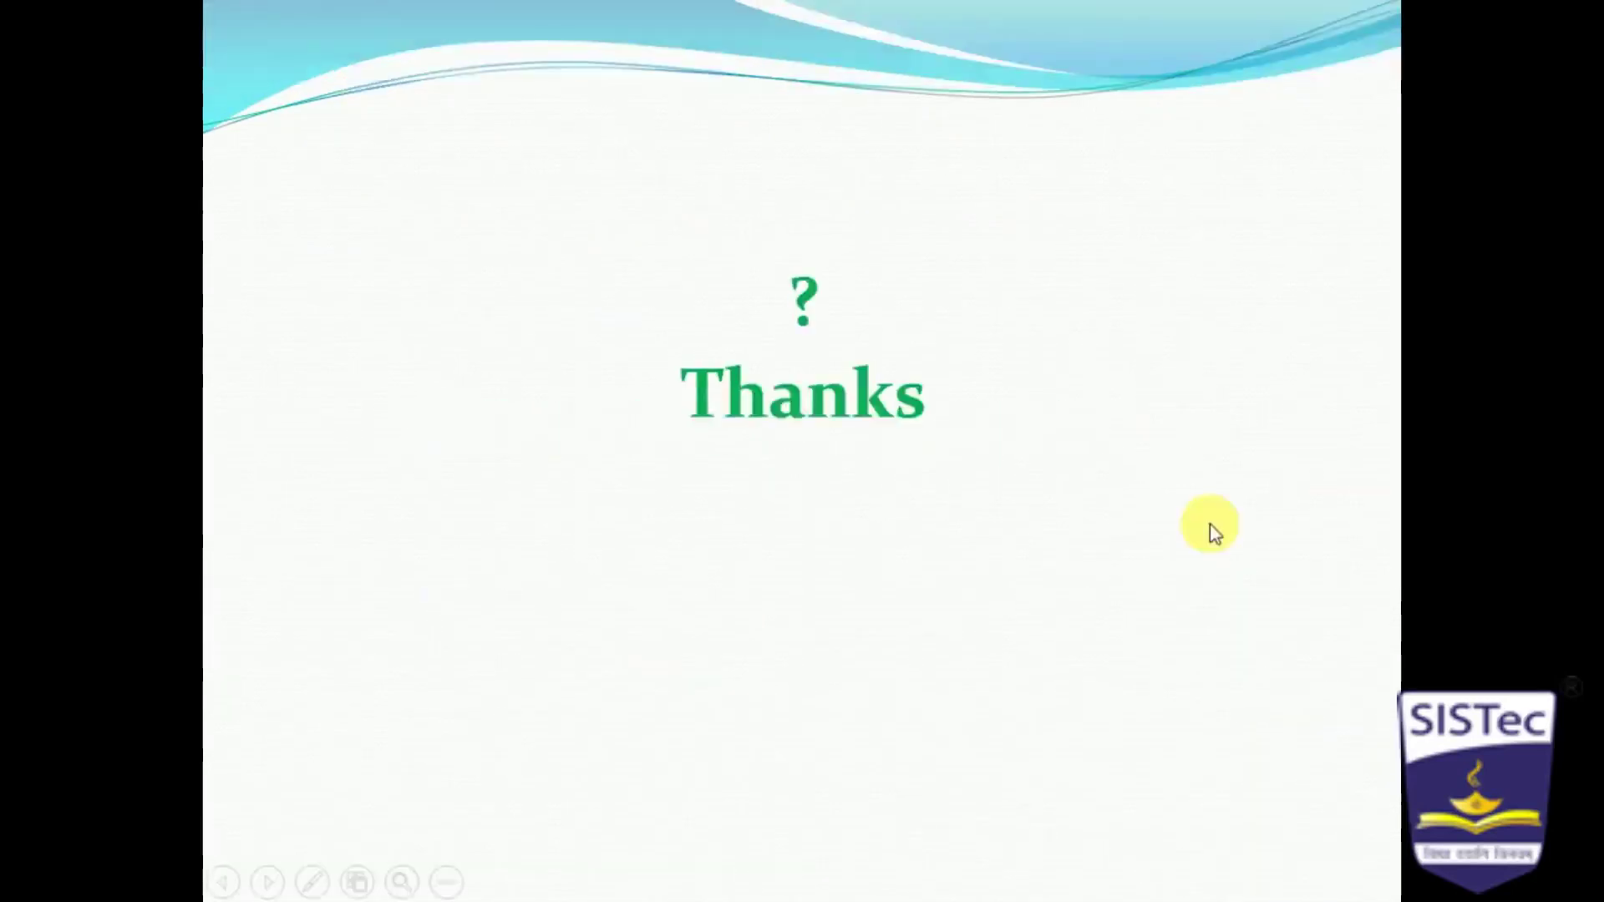